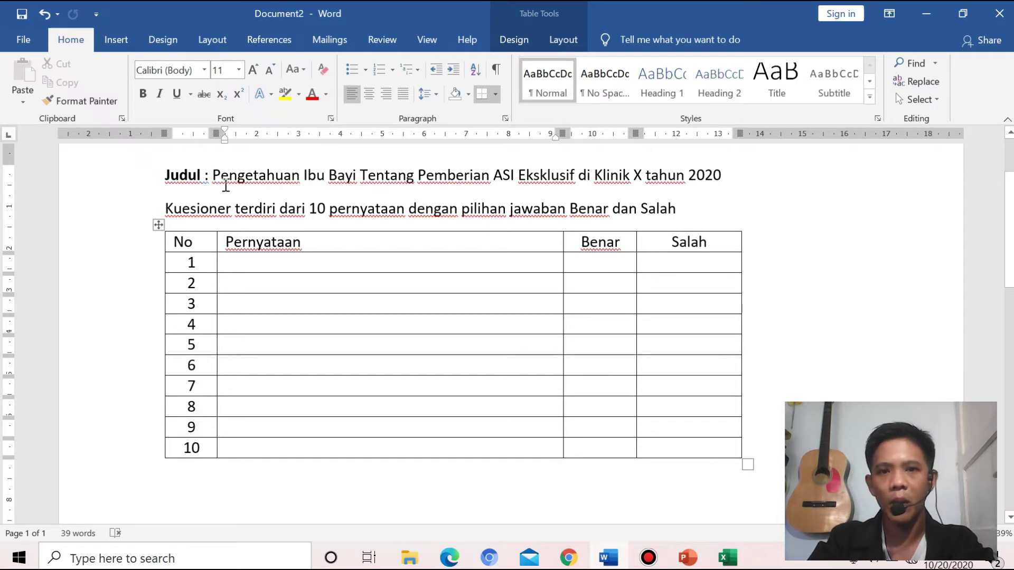
Insert "Pada bayi usia 0-6 bulan" into the Judul line between "Eksklusif" and "di Klinik X"
left_click_drag(213, 177, 581, 176)
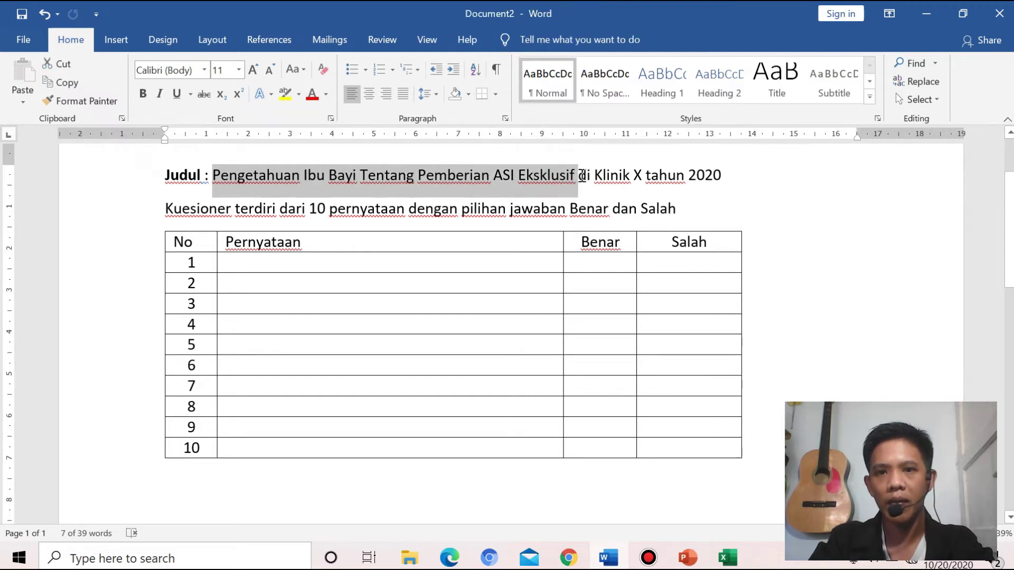
left_click(583, 177)
type("Pada ")
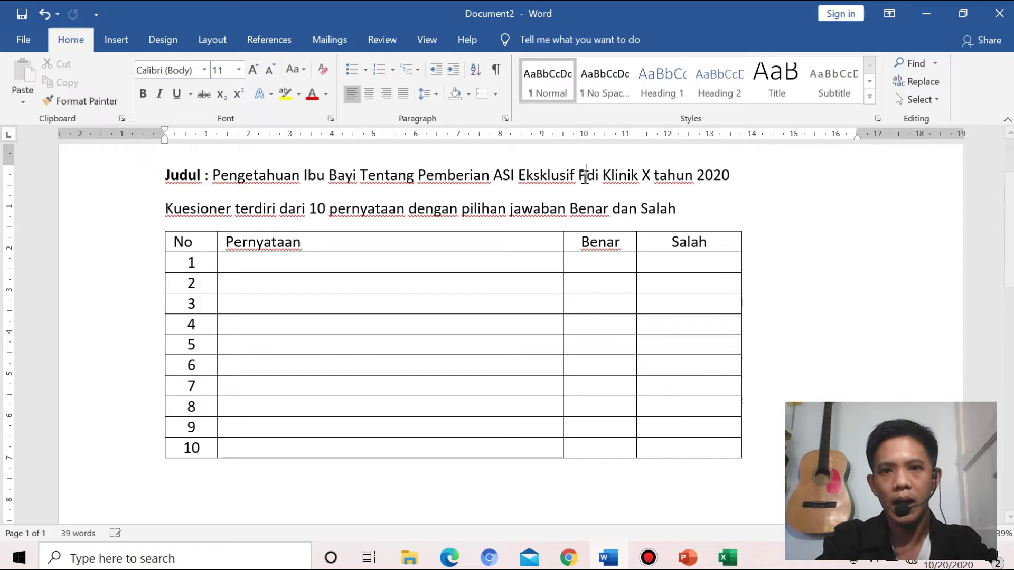
type("bayi usia")
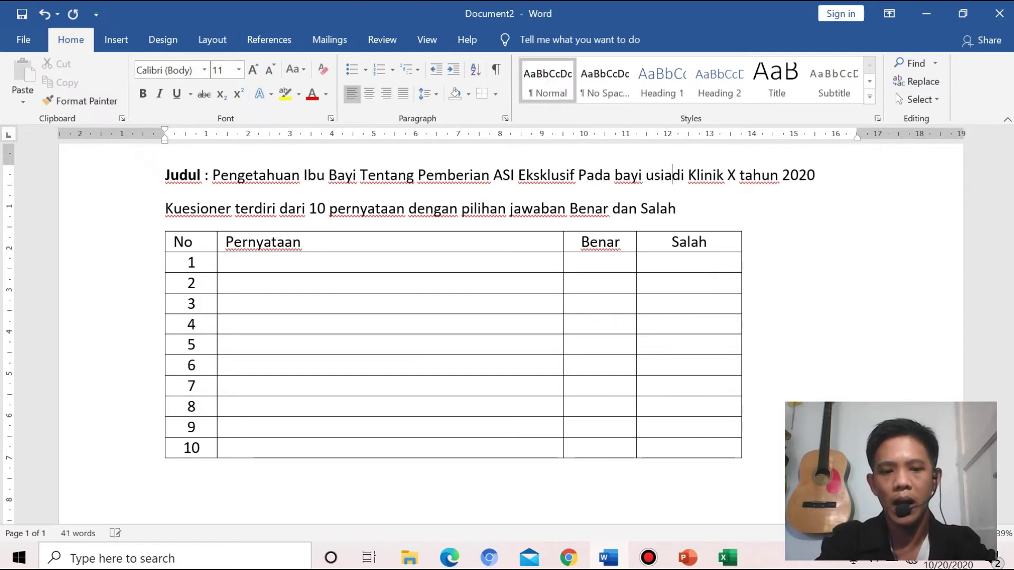
type(" 0-6 bulan")
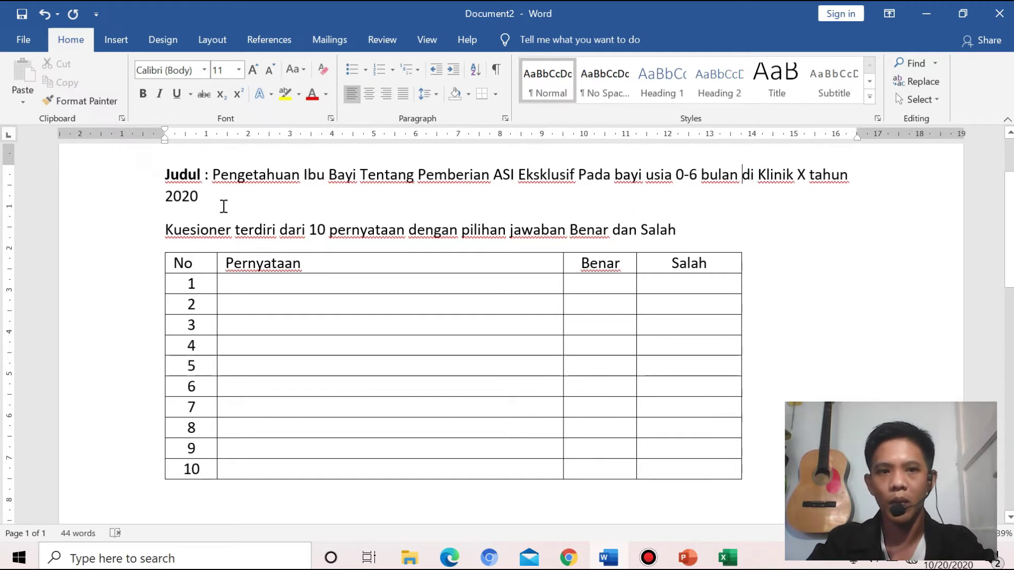
Review the full research title and the questionnaire table's numbered rows, Pernyataan column and Benar and Salah answer options
left_click_drag(210, 200, 156, 164)
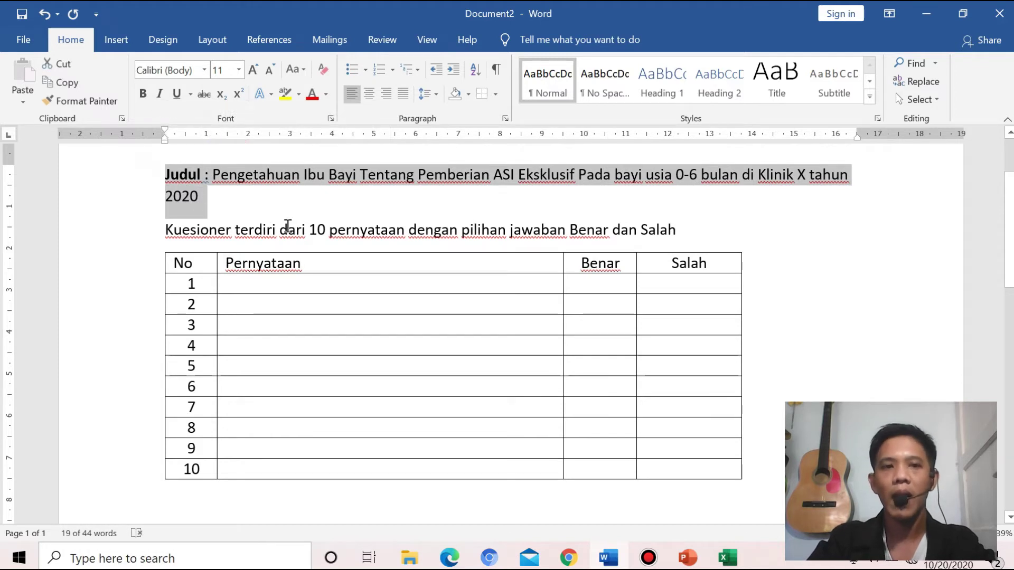
left_click(223, 181)
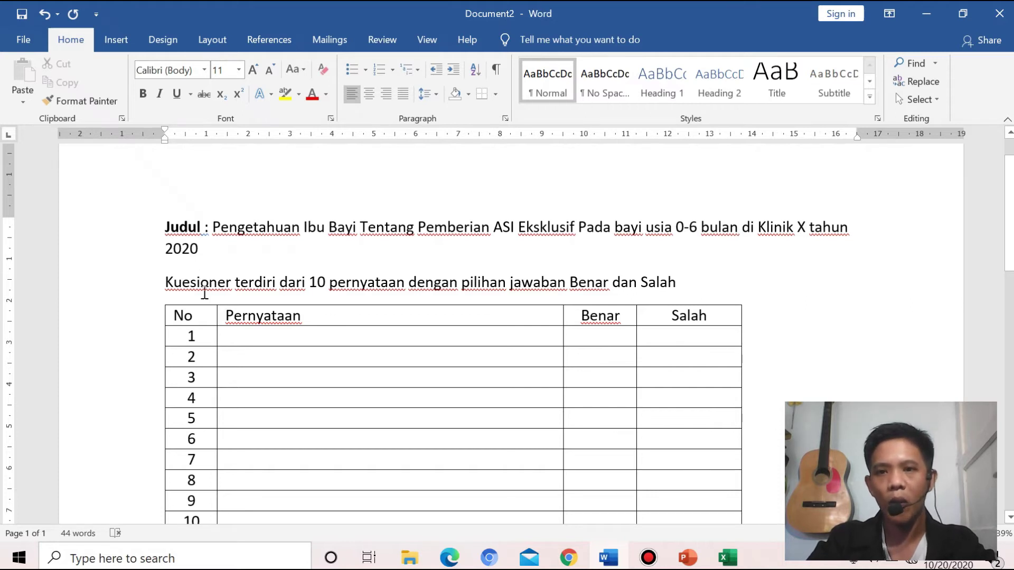
scroll(183, 305, "down", 1)
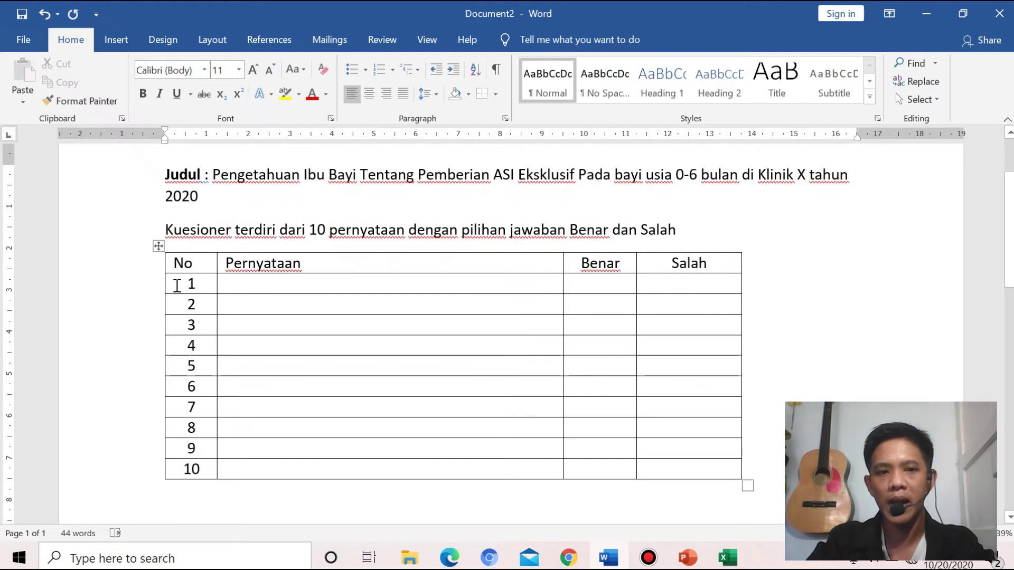
left_click(159, 246)
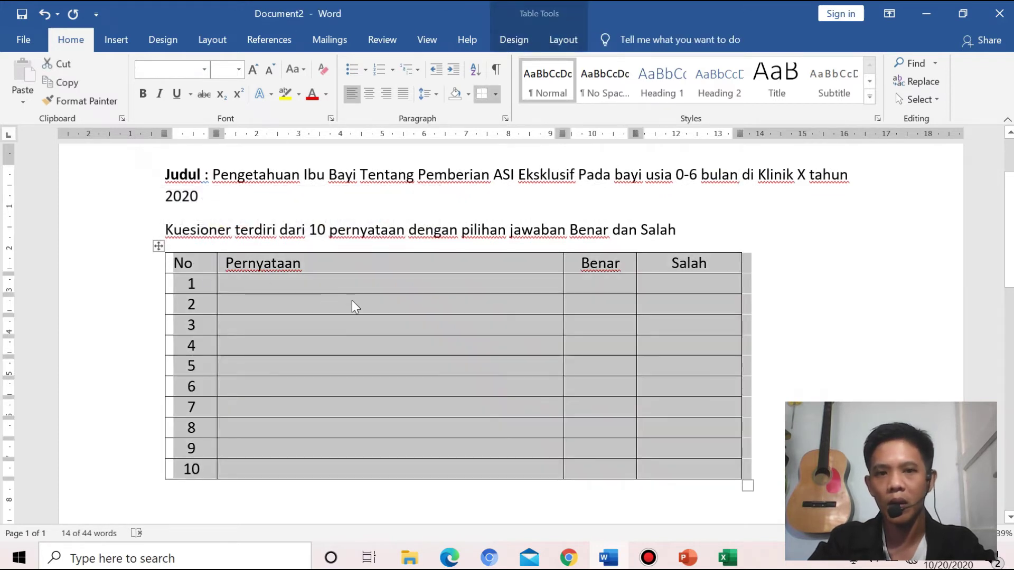
left_click(291, 286)
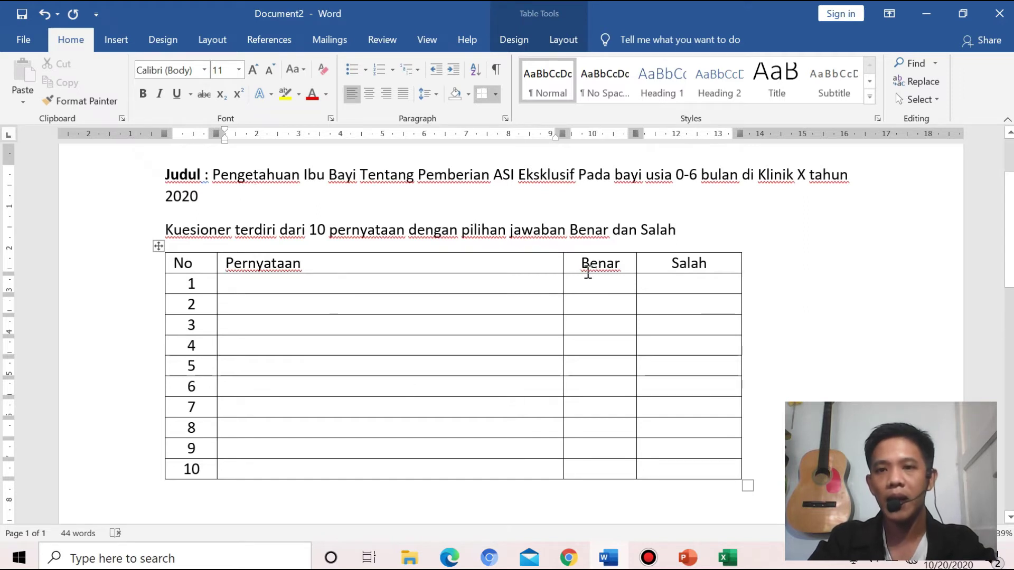
left_click_drag(577, 264, 723, 265)
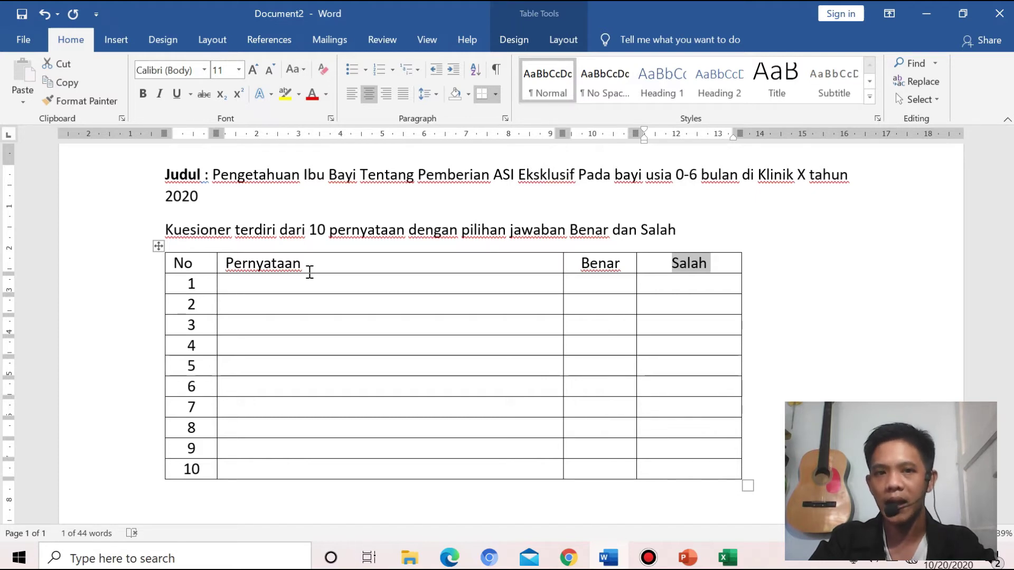
left_click(310, 267)
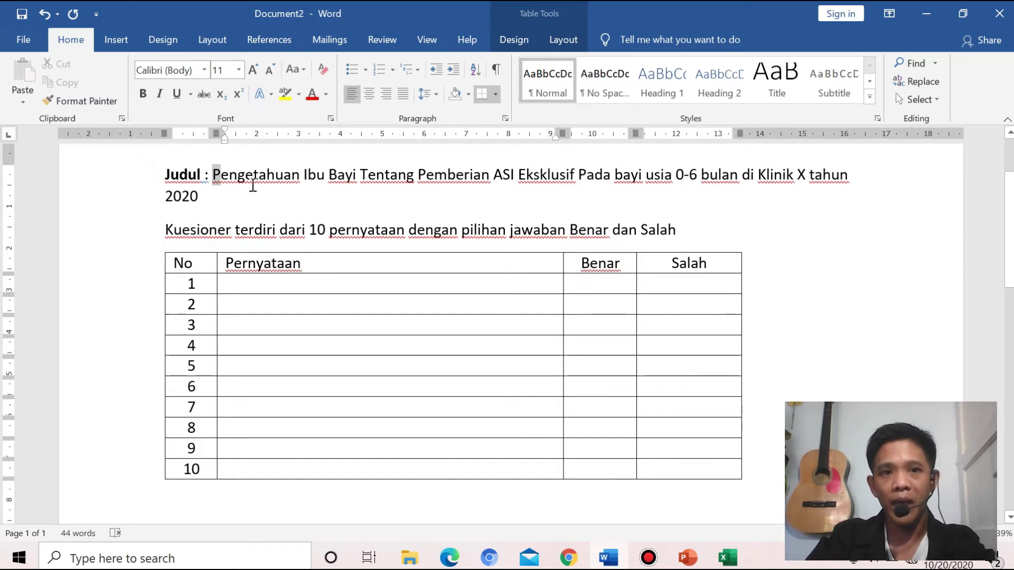
left_click_drag(213, 176, 357, 179)
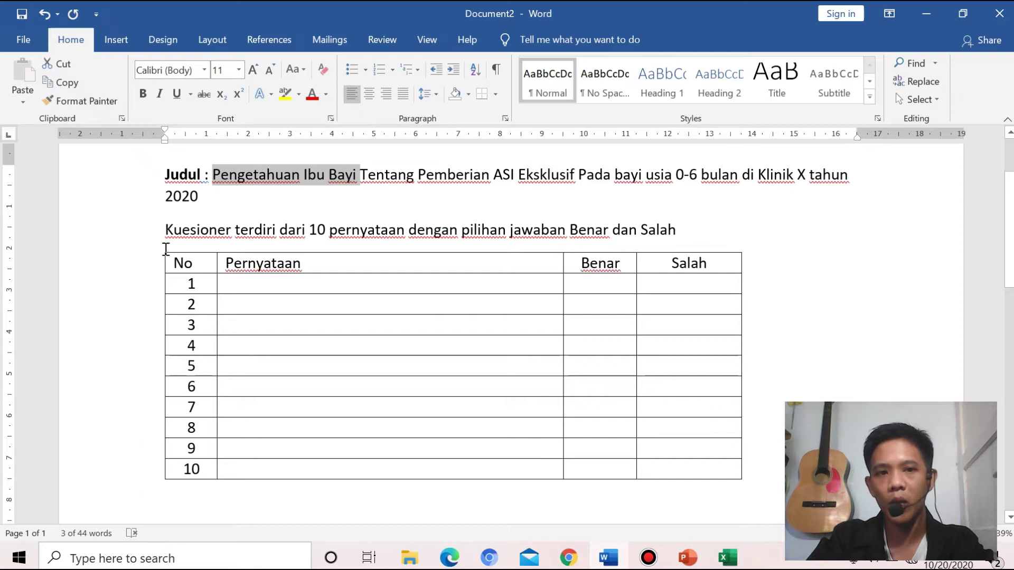
left_click_drag(188, 286, 195, 471)
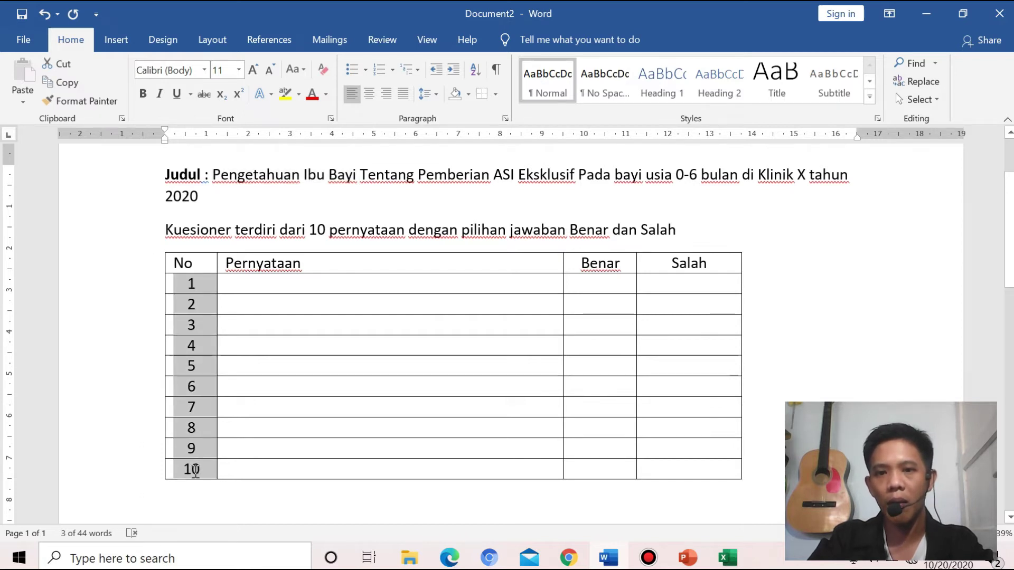
left_click_drag(627, 272, 718, 268)
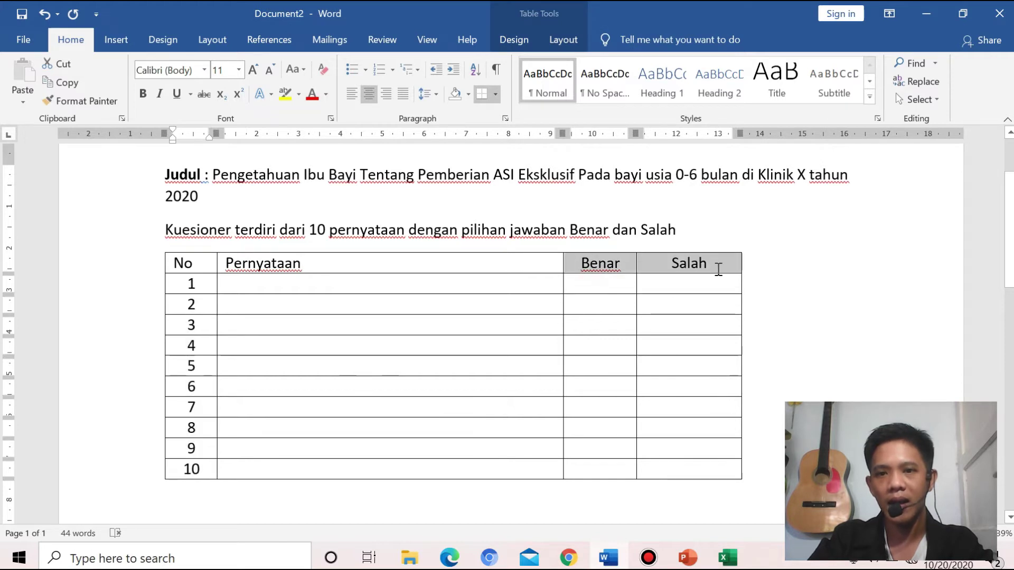
Add the answer scores to the table headers, appending "=1" to Benar and "=0" to Salah
left_click(627, 269)
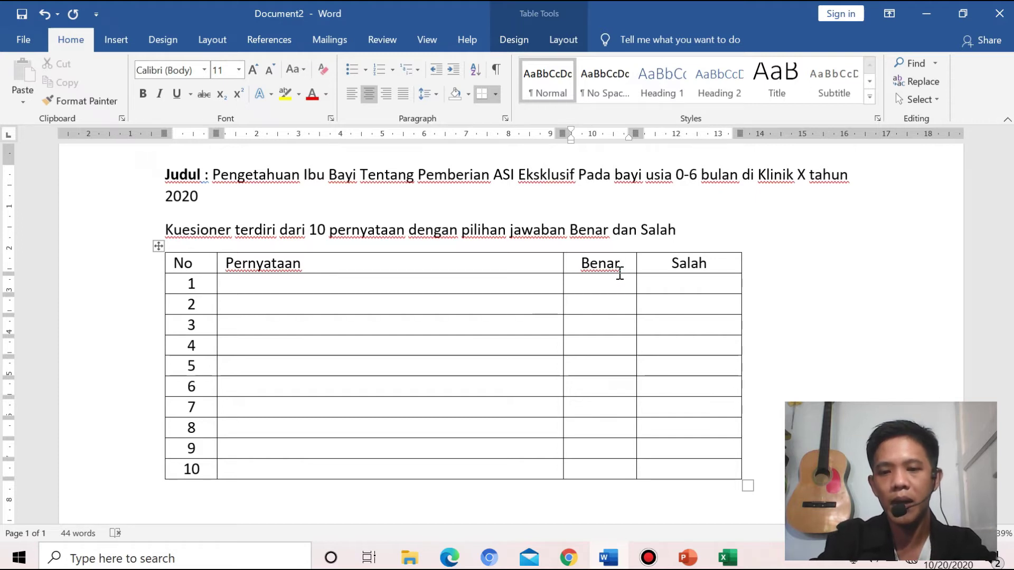
type("=1")
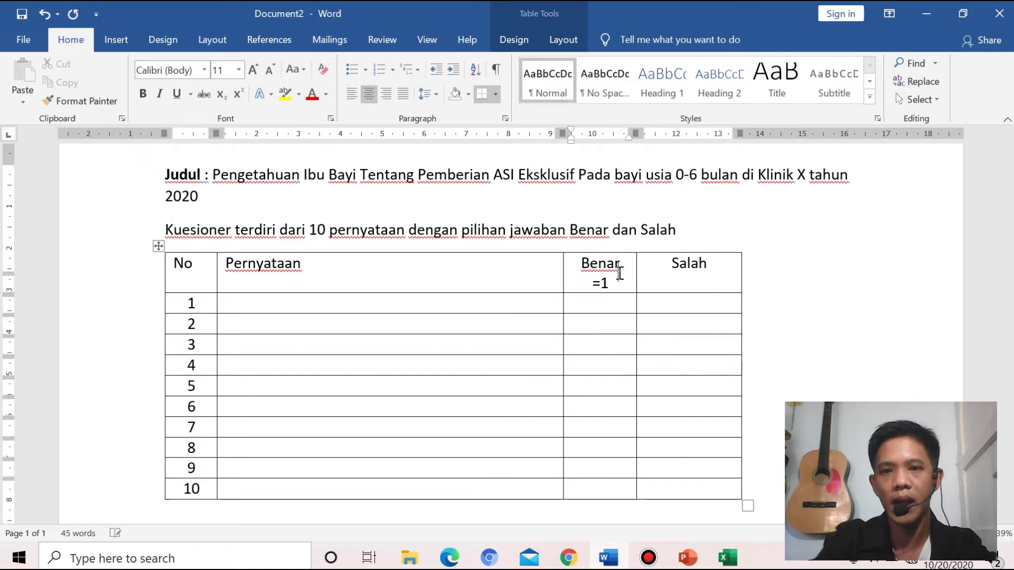
left_click(719, 267)
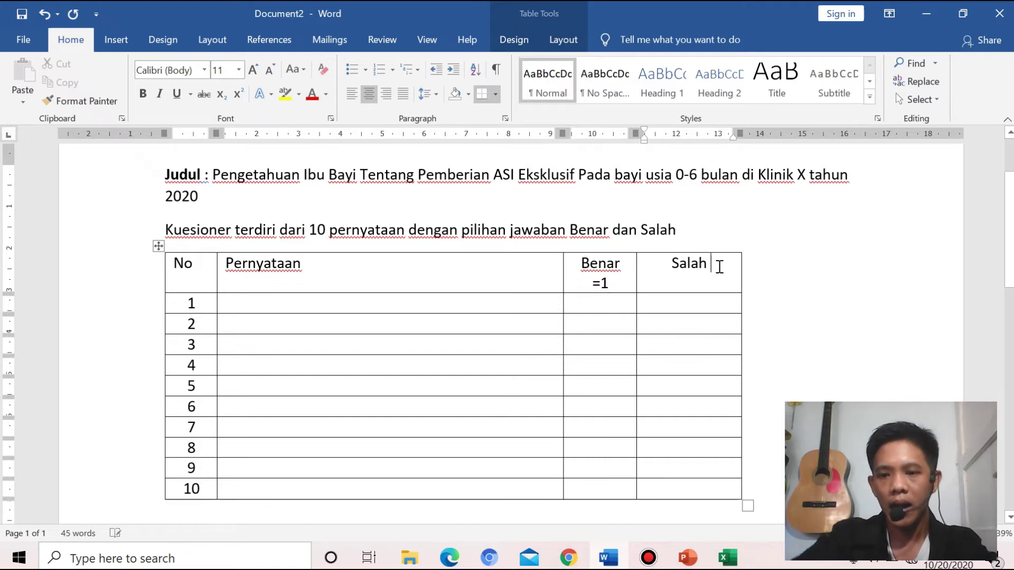
type("=0")
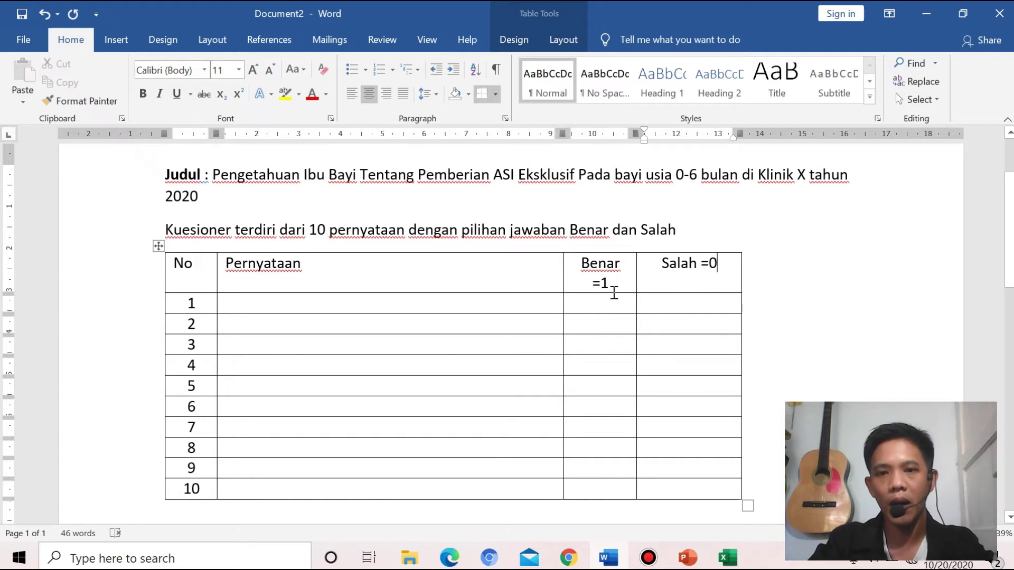
left_click_drag(609, 285, 601, 283)
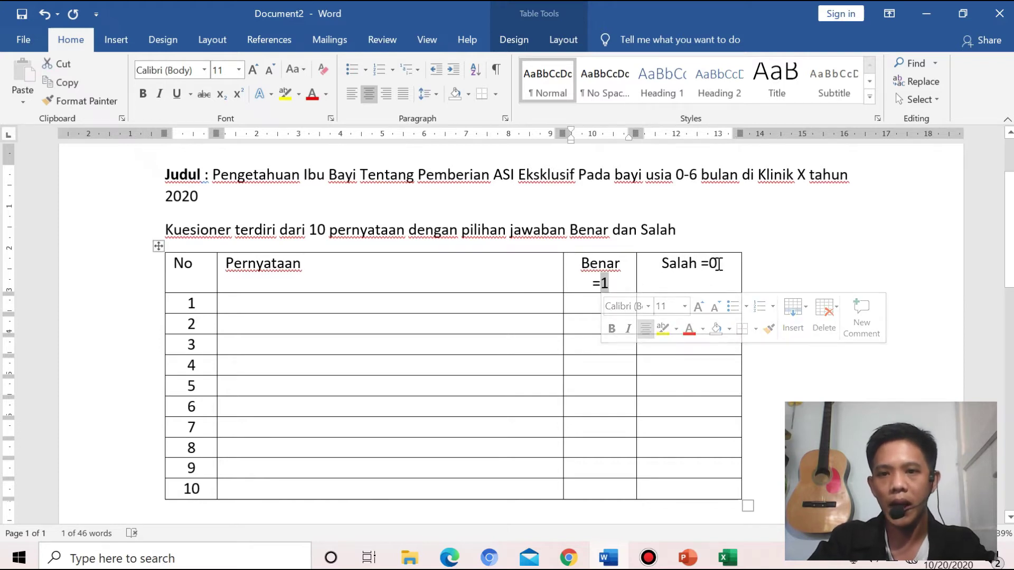
left_click_drag(717, 263, 708, 263)
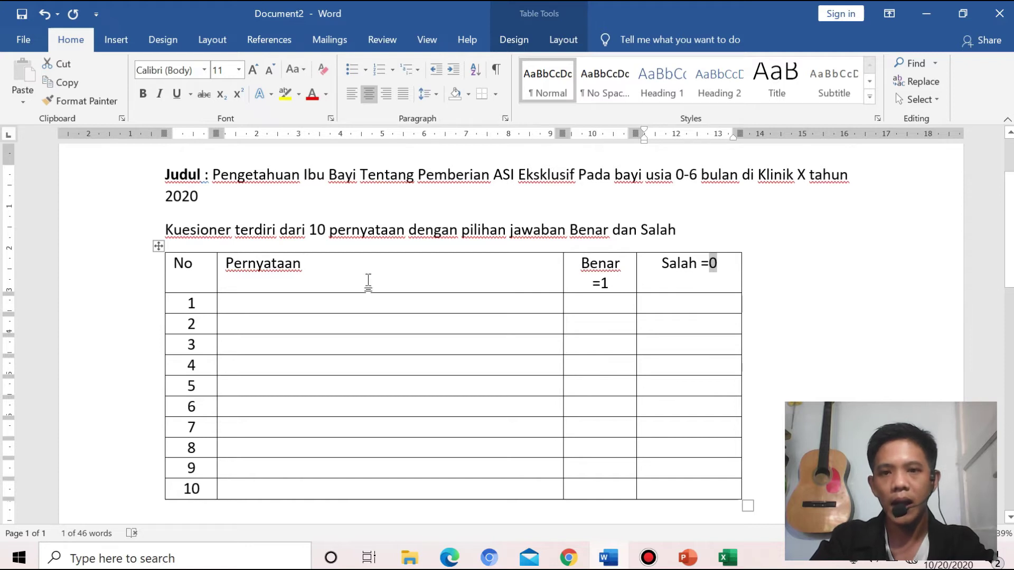
left_click(612, 284)
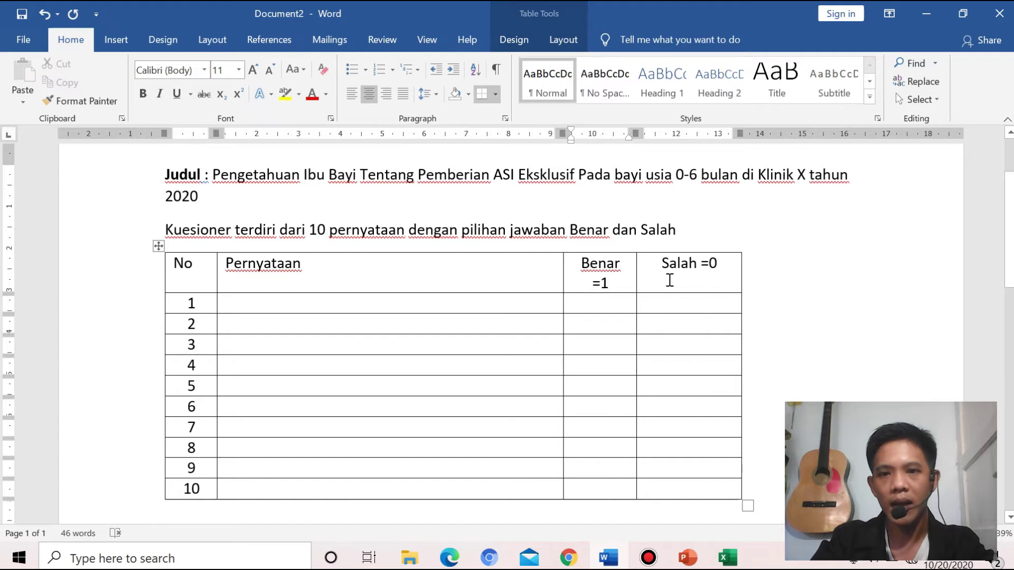
left_click(717, 267)
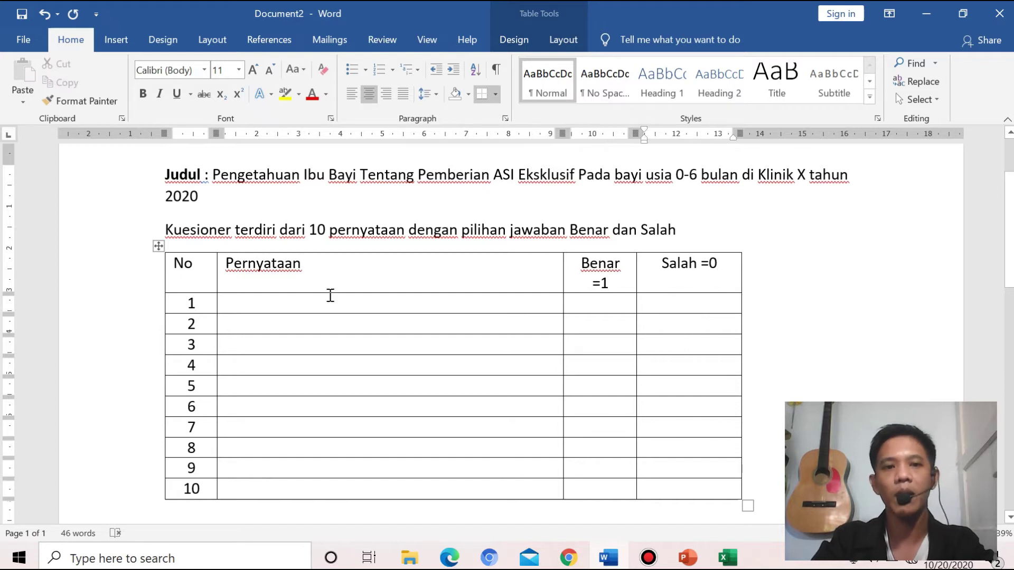
left_click(242, 302)
left_click_drag(230, 303, 346, 339)
Make the Pernyataan column header in the questionnaire table bold
left_click_drag(303, 268, 224, 264)
left_click(142, 94)
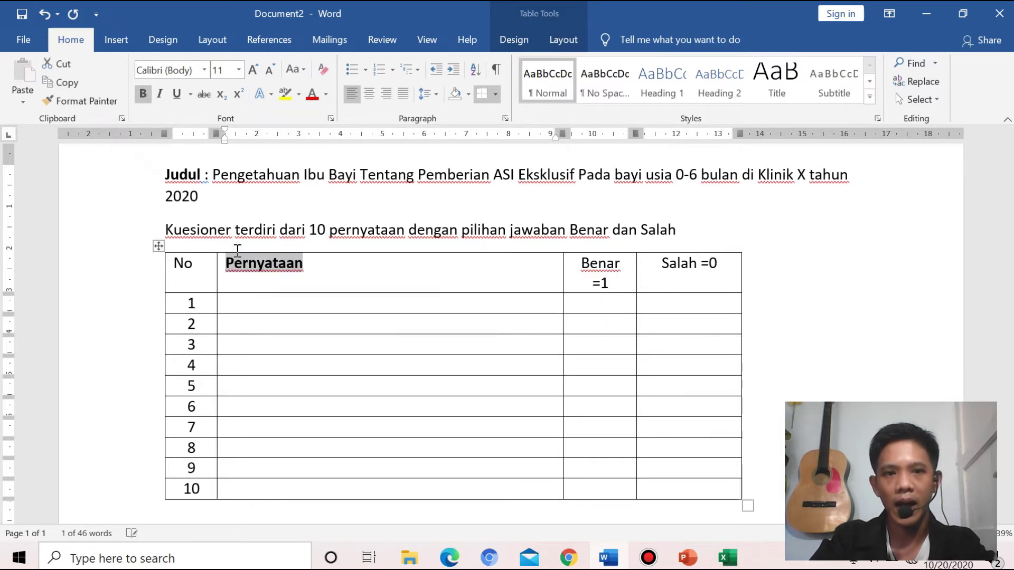
Examine how statement rows 1 to 10 relate to the Benar and Salah scoring columns, starting with statement 1
left_click_drag(260, 304, 382, 494)
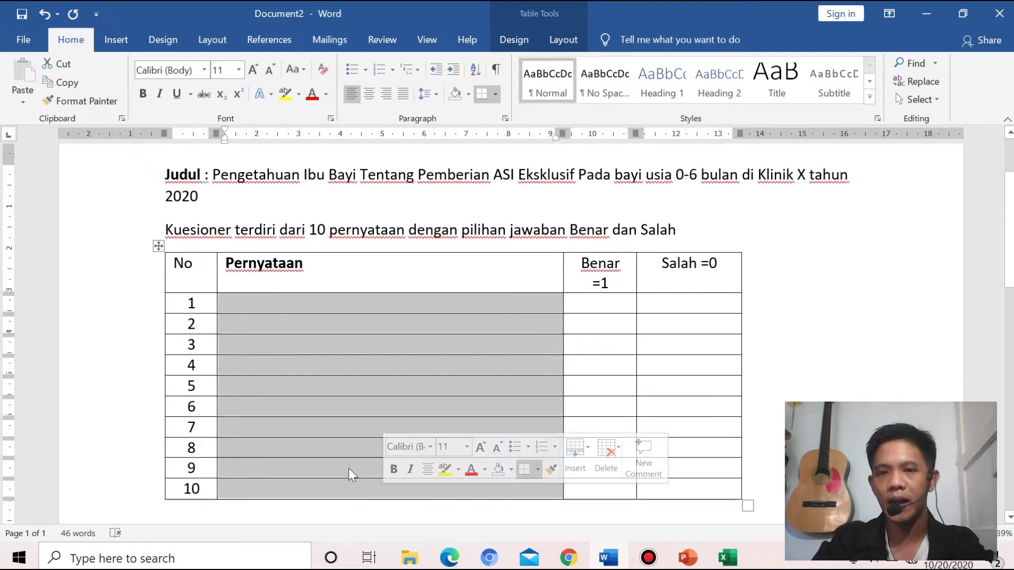
left_click(241, 299)
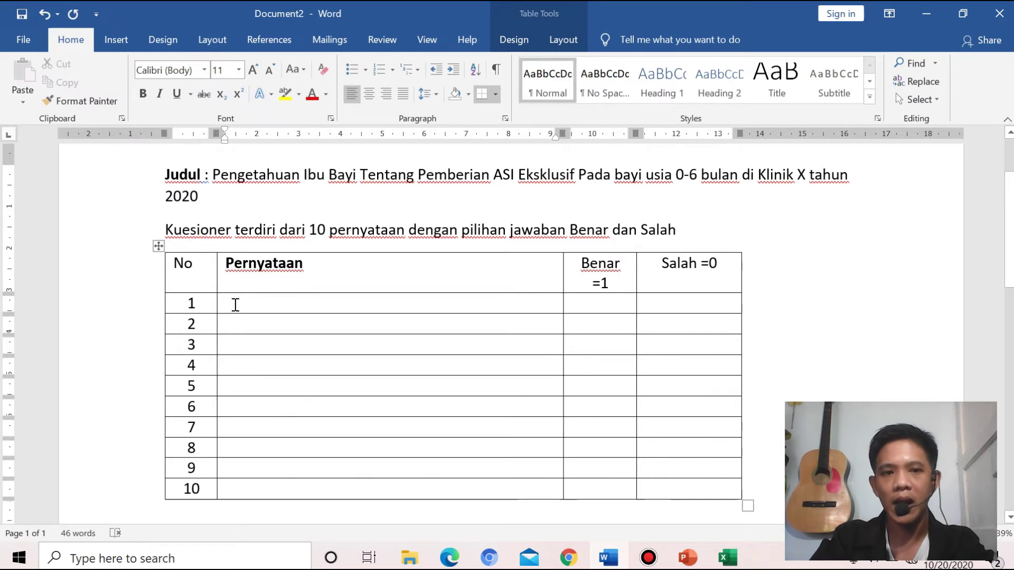
left_click(188, 303)
left_click_drag(271, 307, 546, 311)
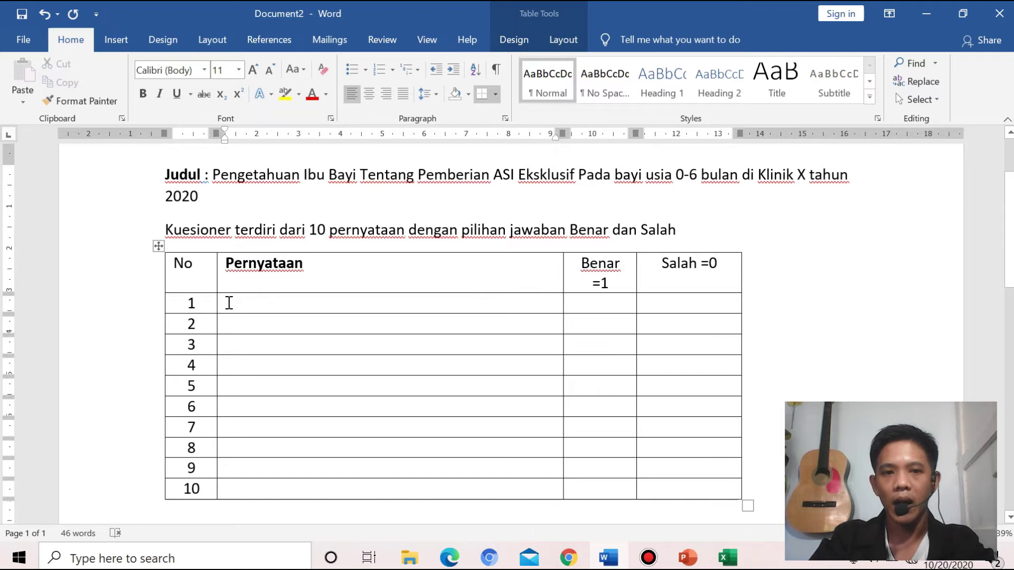
left_click(187, 303)
left_click_drag(273, 301, 431, 305)
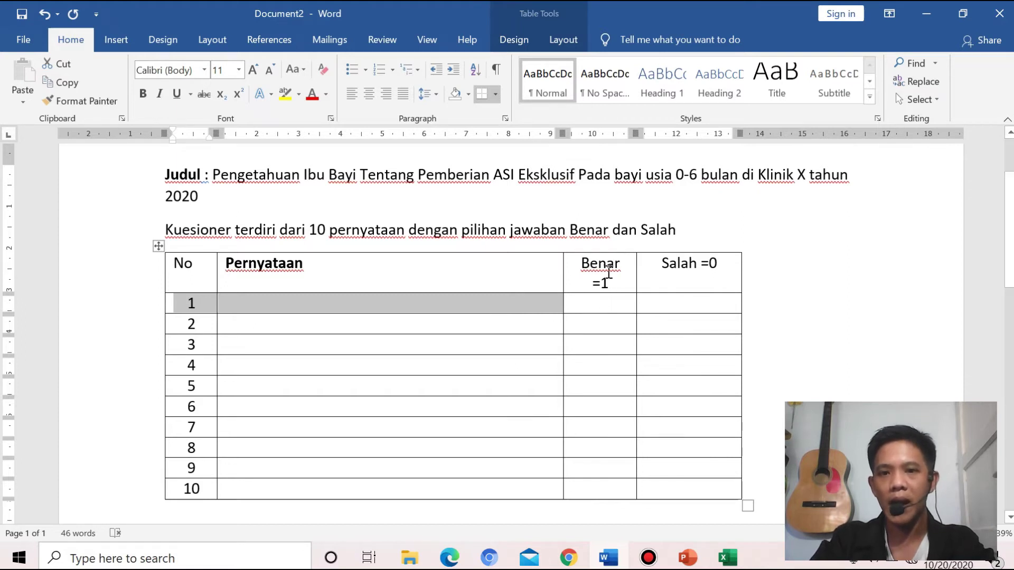
left_click(612, 271)
left_click(698, 272)
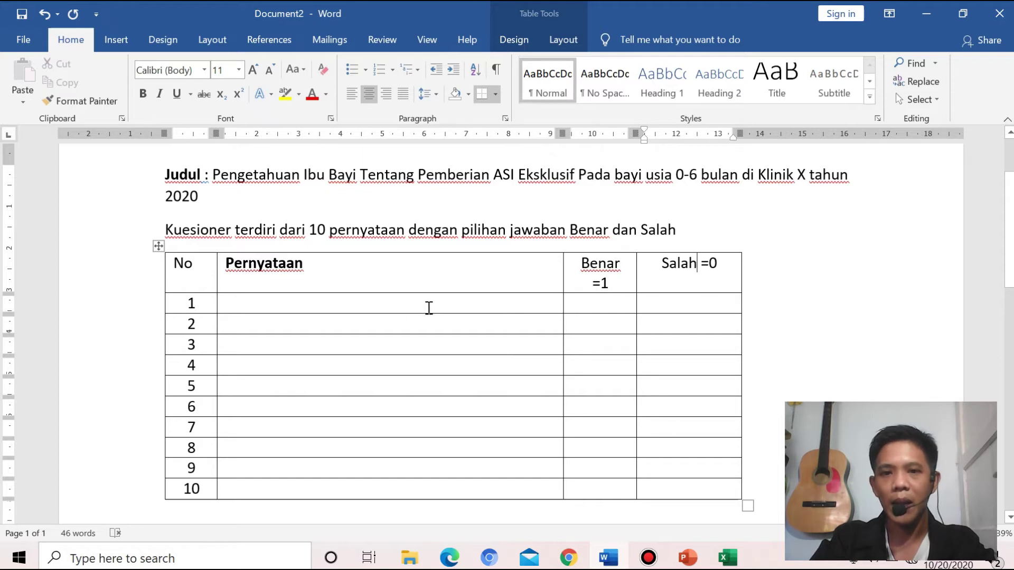
left_click_drag(211, 302, 437, 310)
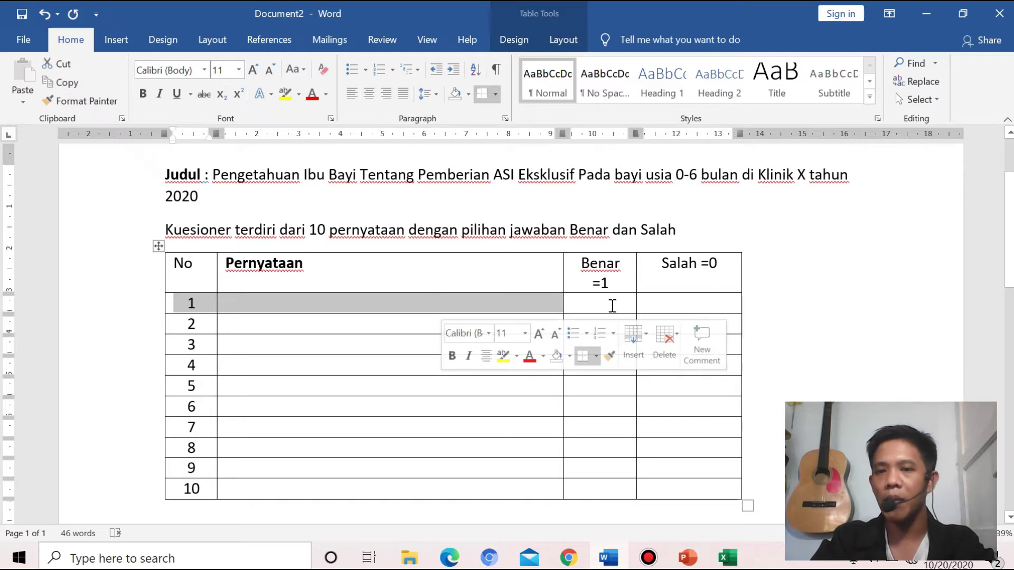
left_click(612, 309)
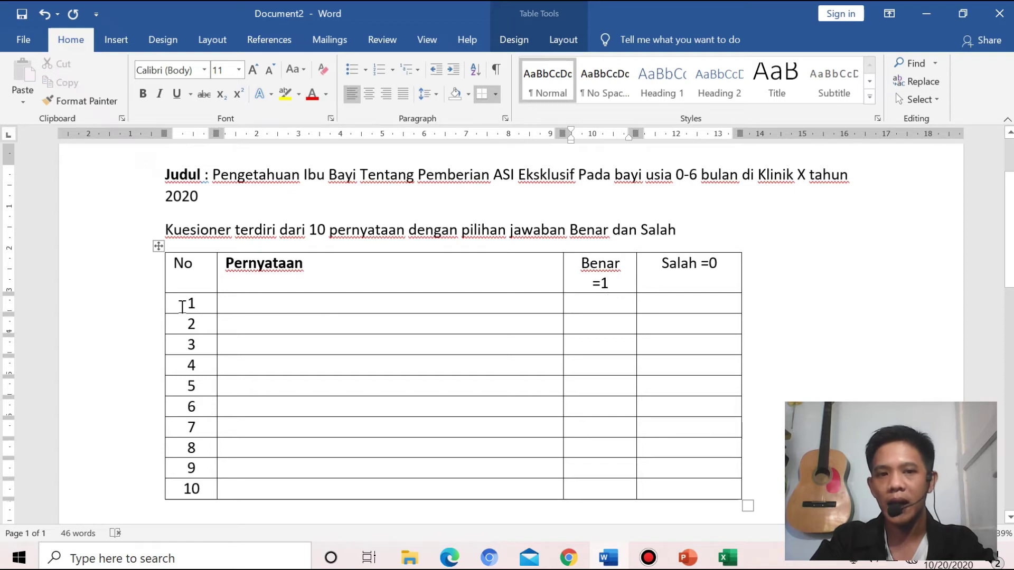
left_click(181, 303)
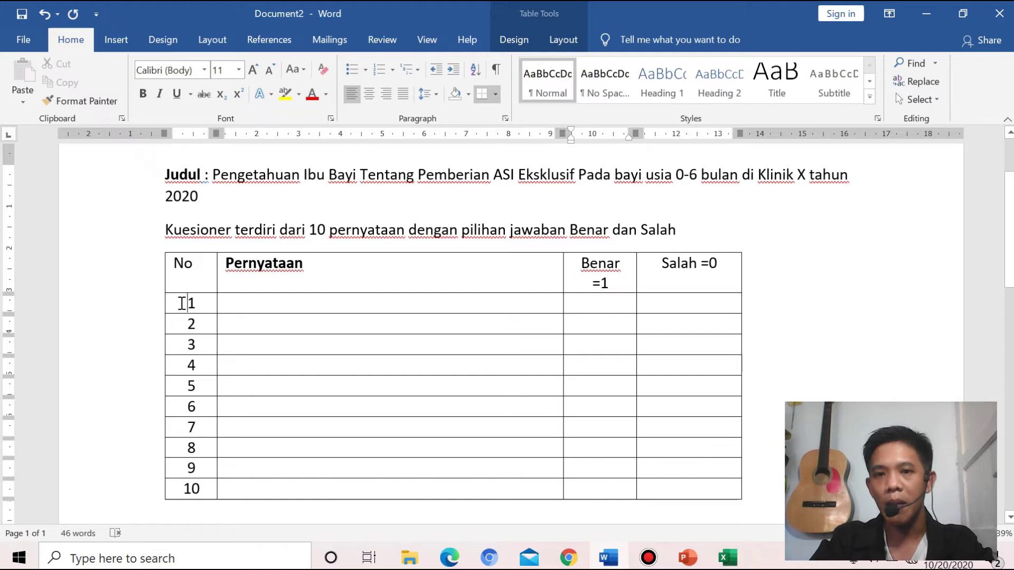
double_click(206, 302)
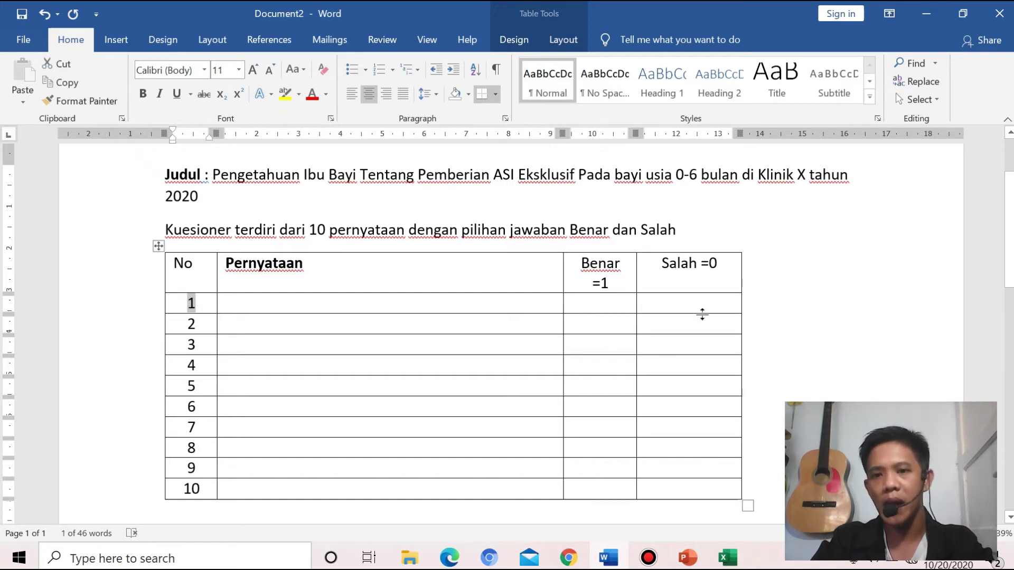
left_click(715, 304)
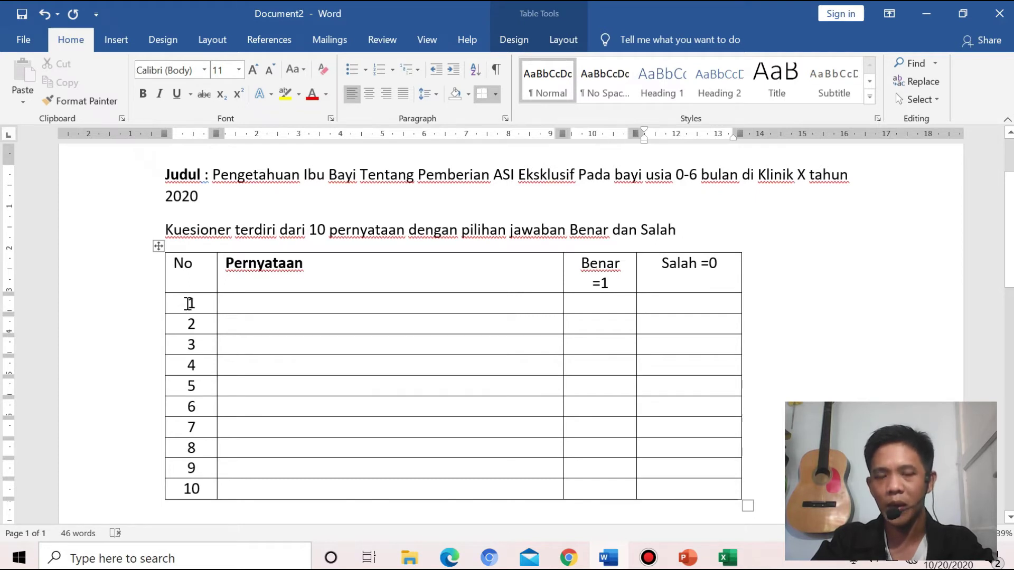
left_click_drag(188, 303, 182, 489)
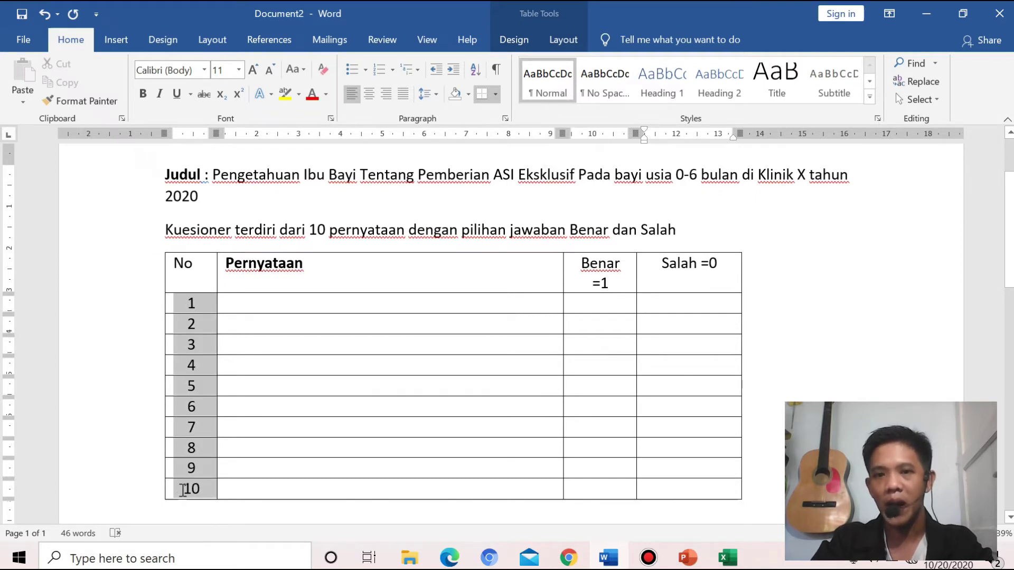
left_click_drag(584, 272, 722, 276)
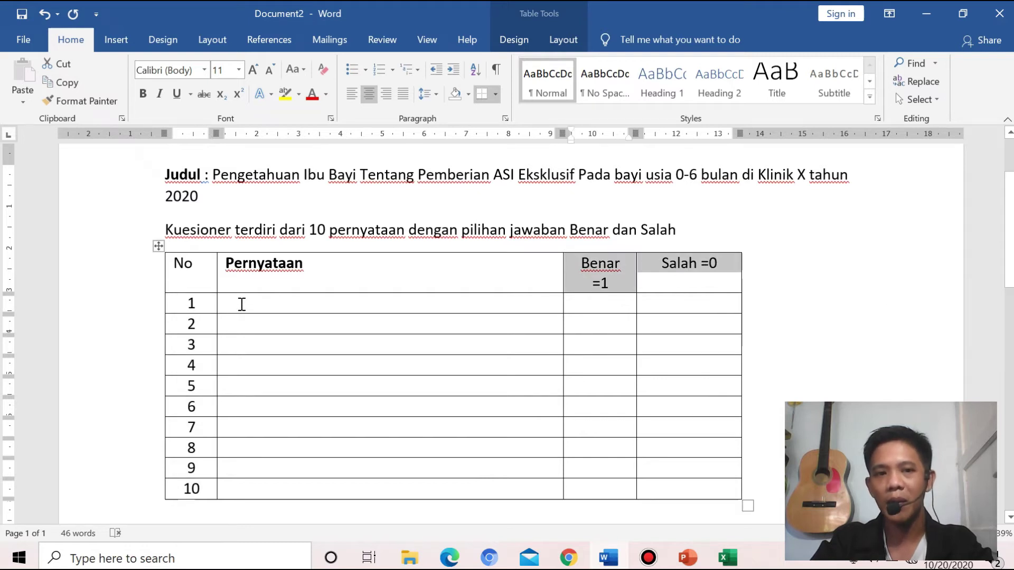
Write the sample size line "Sampel = 15 orang." below the questionnaire table
left_click_drag(226, 299, 695, 486)
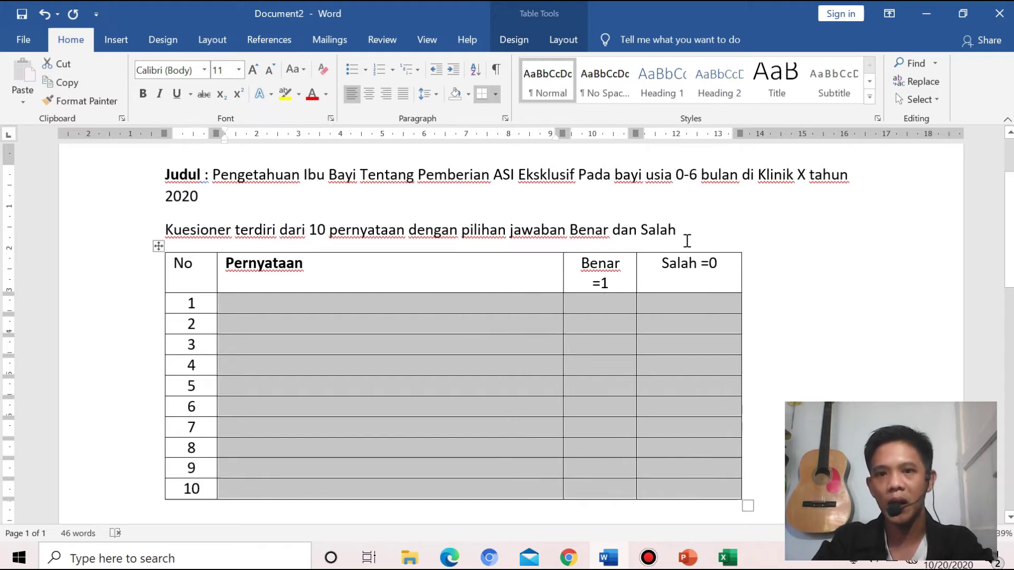
scroll(243, 391, "down", 3)
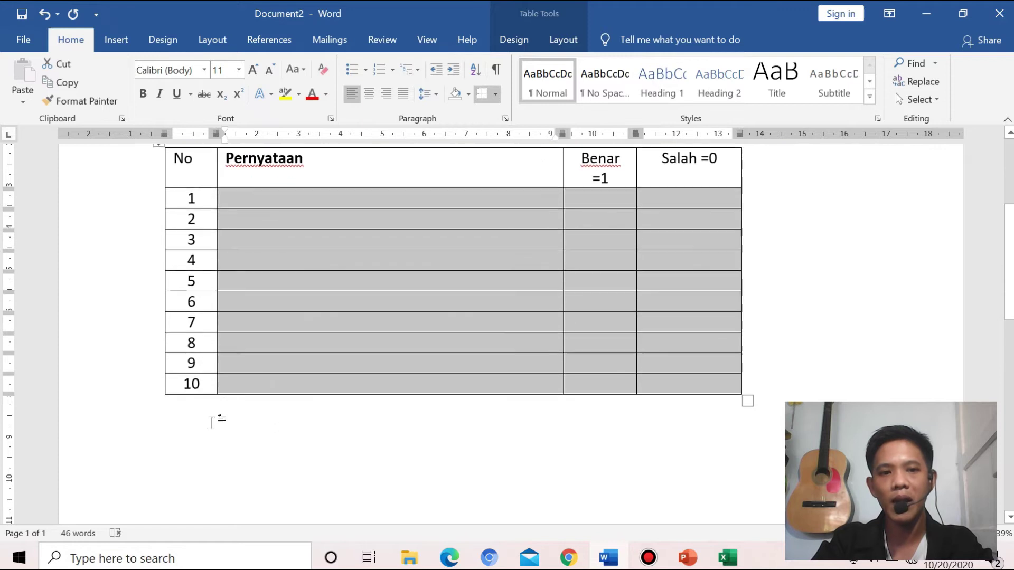
left_click(214, 421)
type("sampel ")
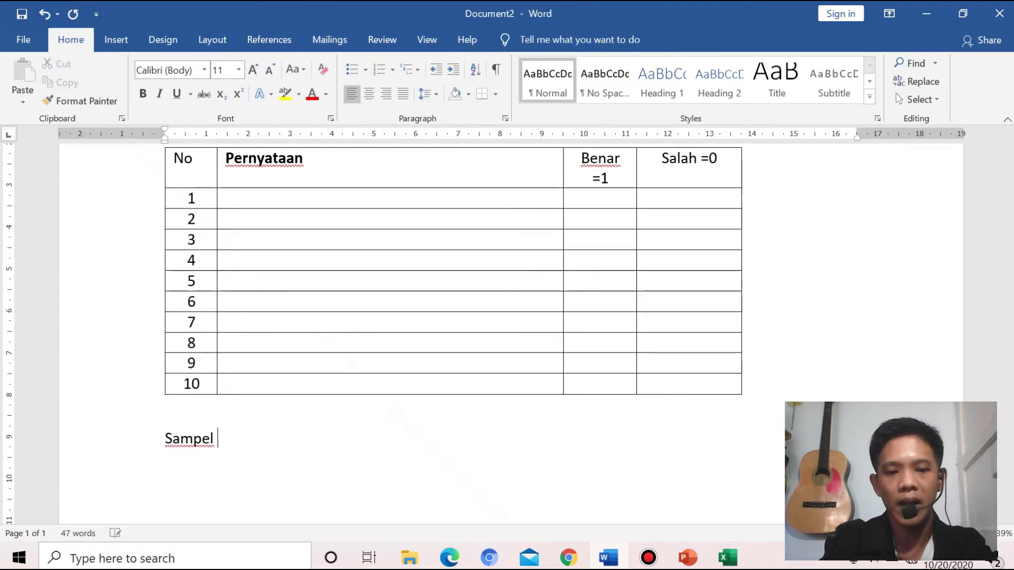
type("=")
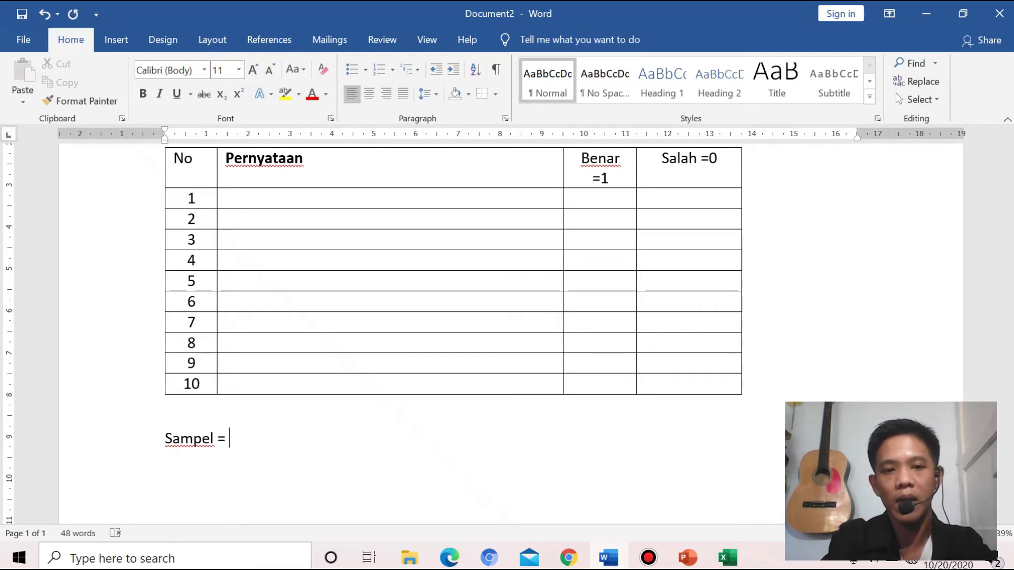
type("1")
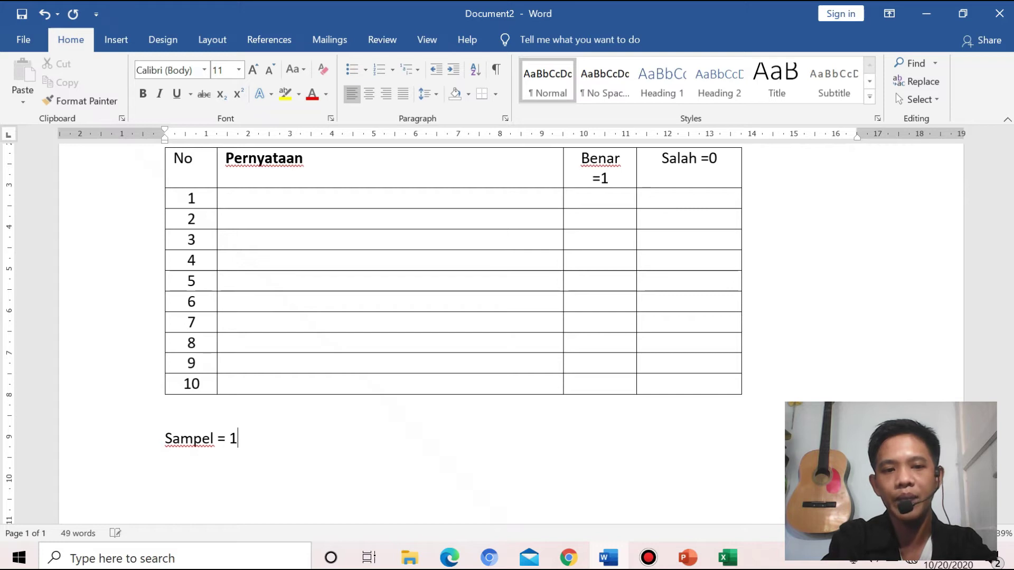
type("5 orang.")
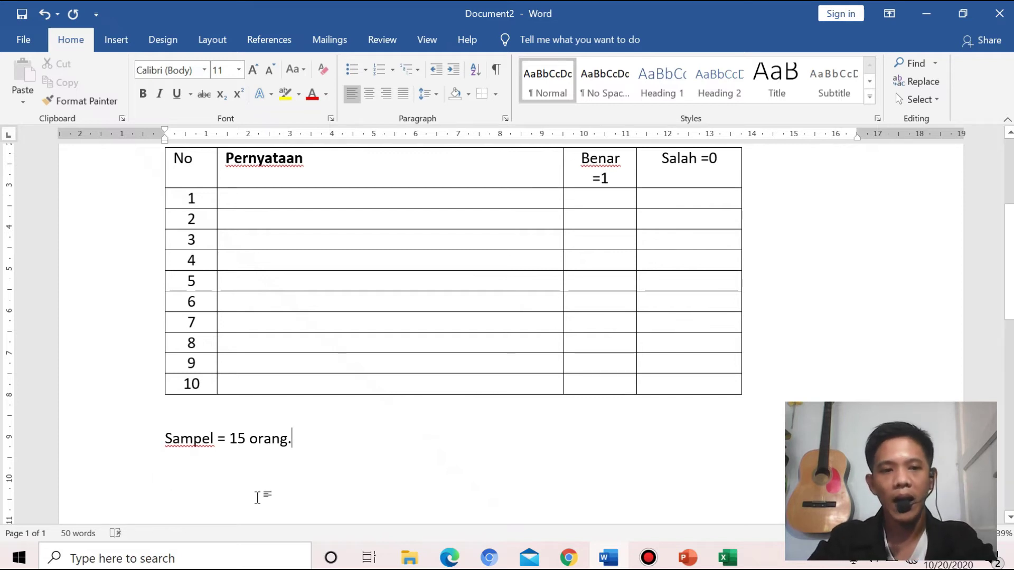
Review the sample size line and the whole questionnaire table, and switch to the blank Book1 workbook in Excel
scroll(326, 447, "up", 1)
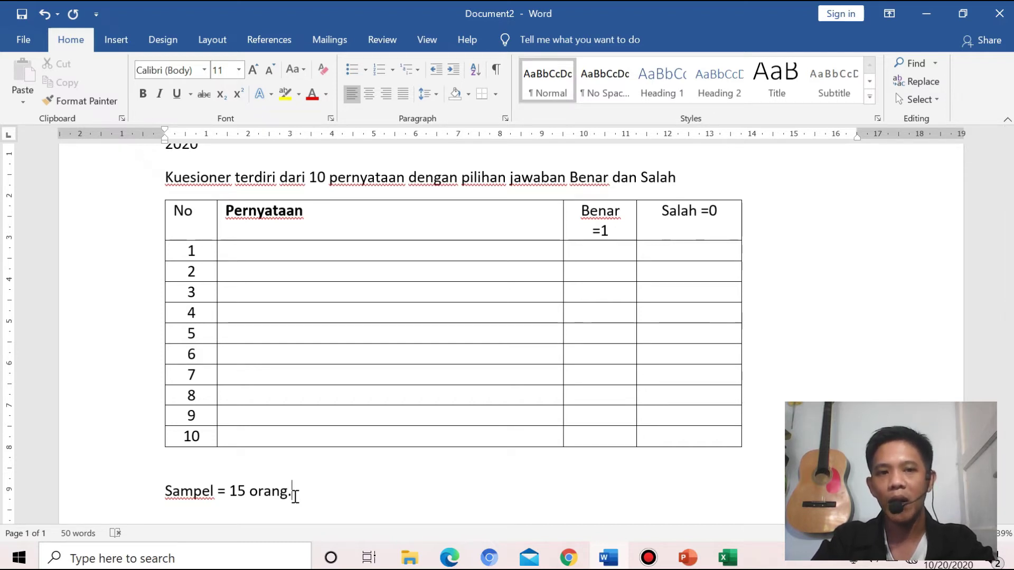
left_click_drag(293, 496, 173, 489)
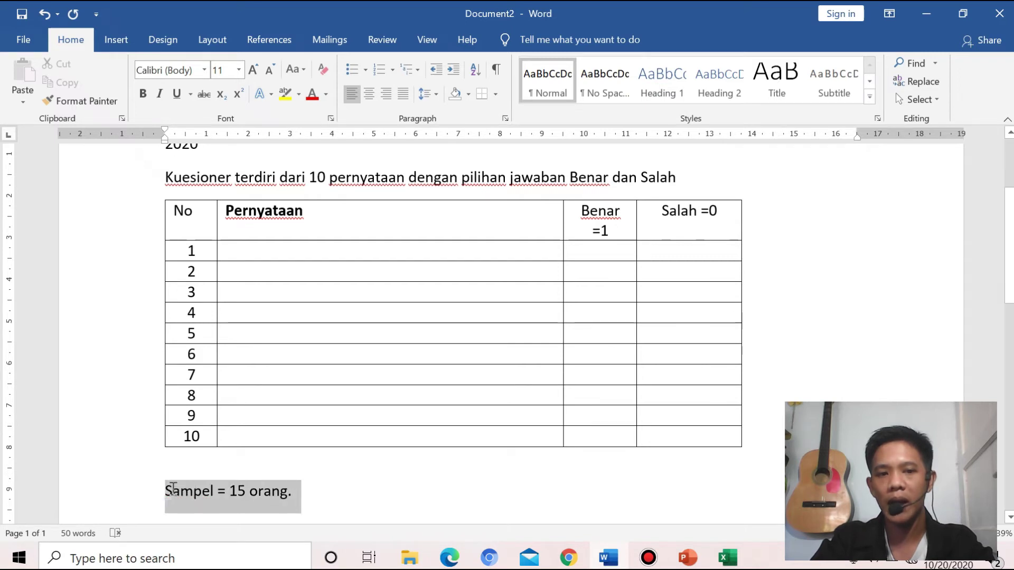
left_click(158, 195)
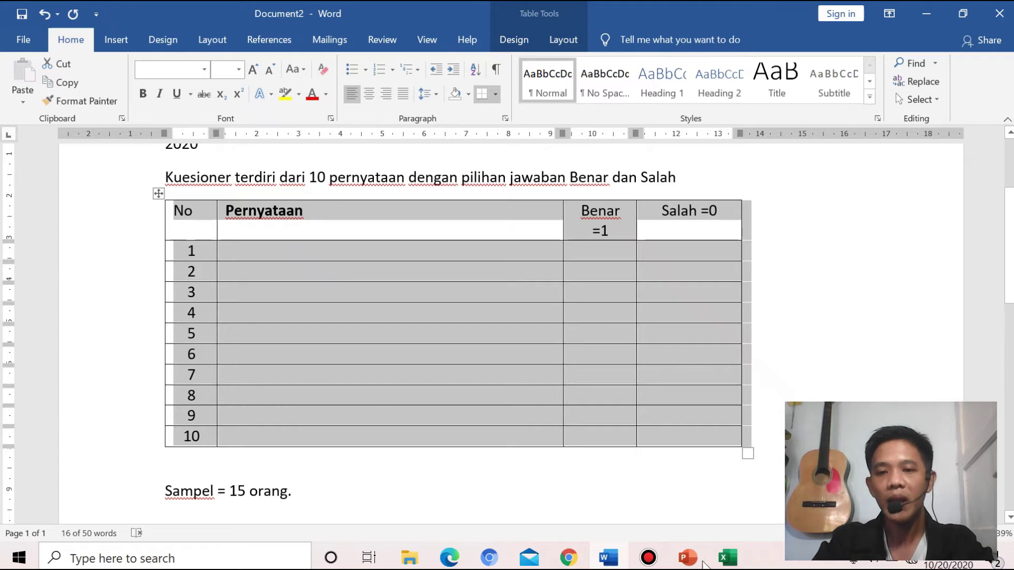
mouse_move(735, 562)
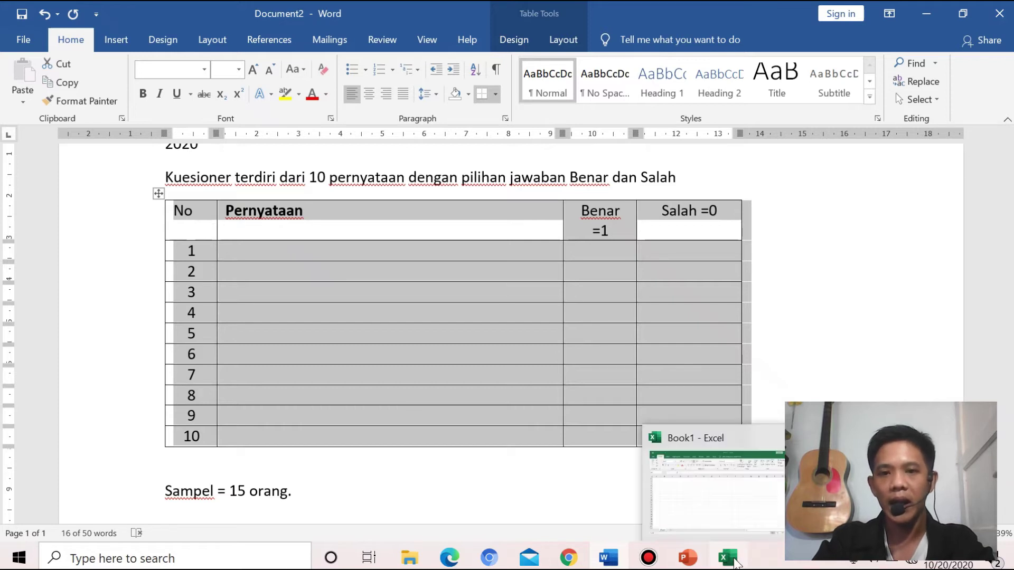
left_click(735, 562)
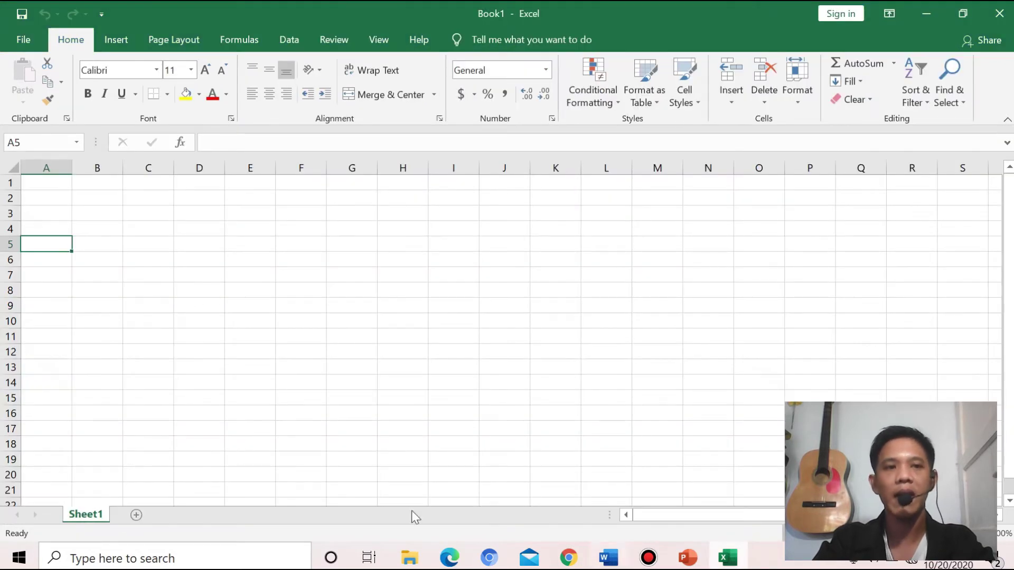
Enter the column header "NO" in cell A3
left_click(99, 230)
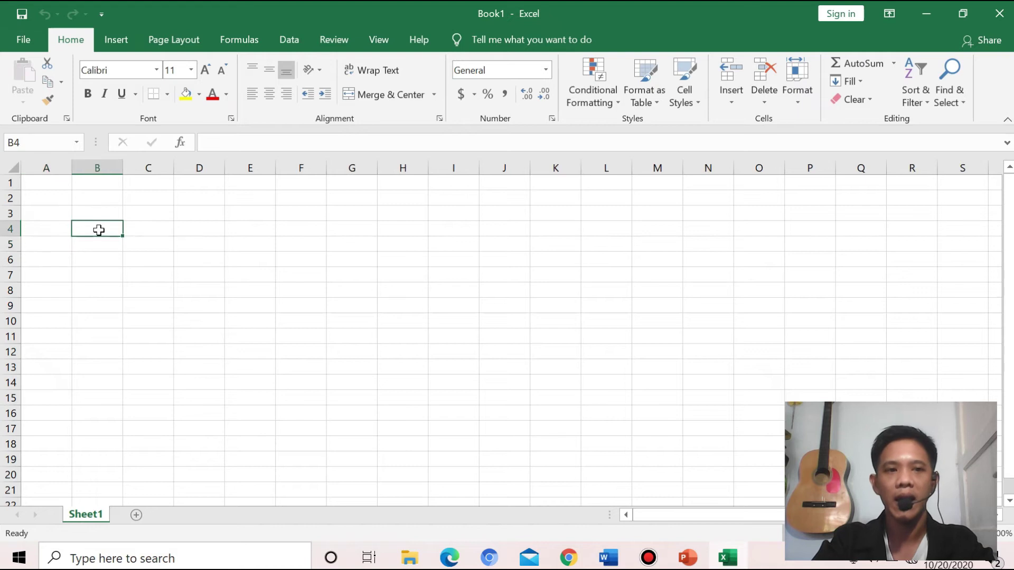
left_click(58, 216)
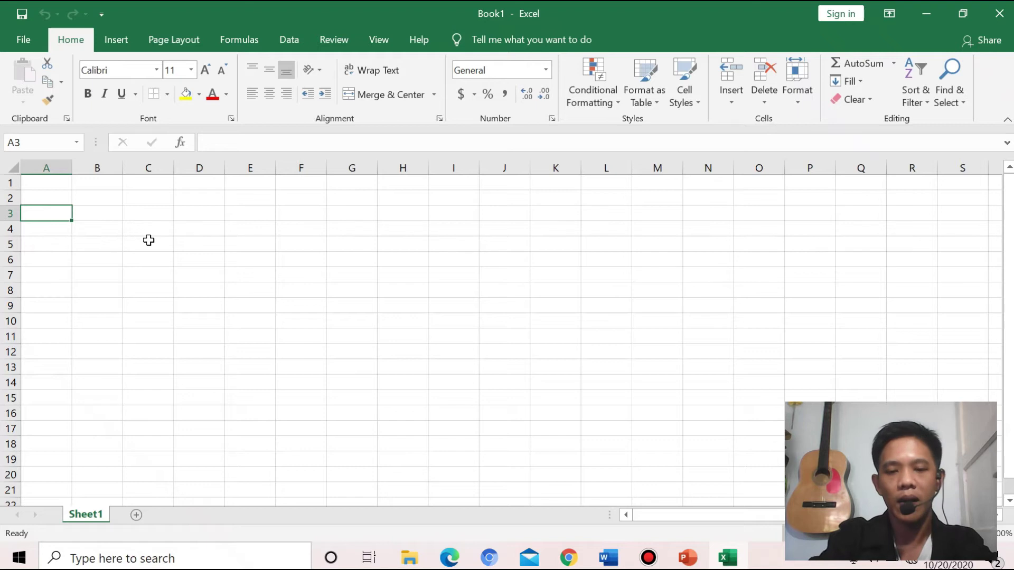
type("NO")
key("Return")
key("Return")
Enter the heading "Pengetahuan ibu bayi tentang pemberian ASI Eksklusif pada bayi usia 0-6 bulan" in cell B3
key("Up")
key("Right")
key("Up")
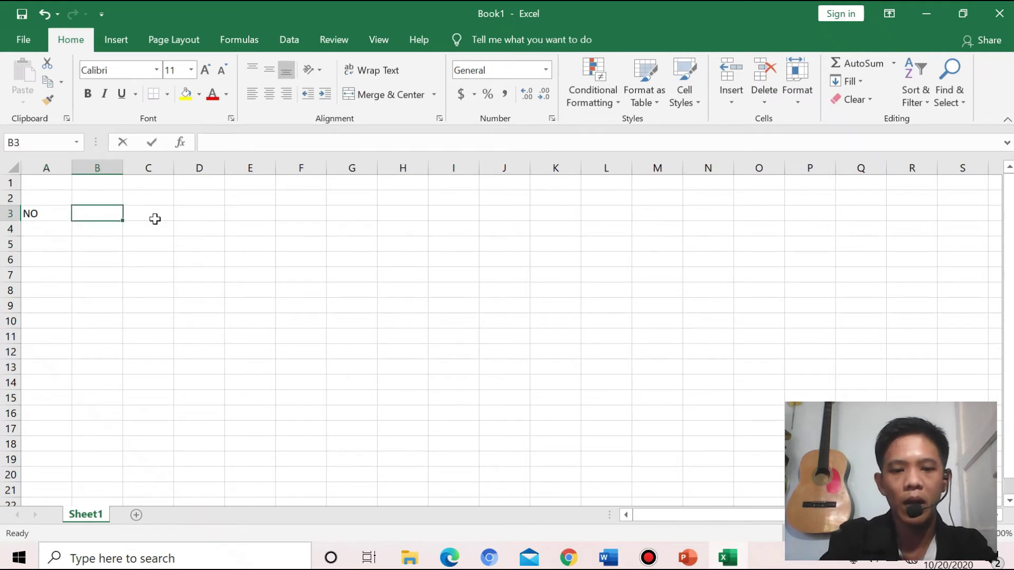
type("Pengetahuan ibu bay")
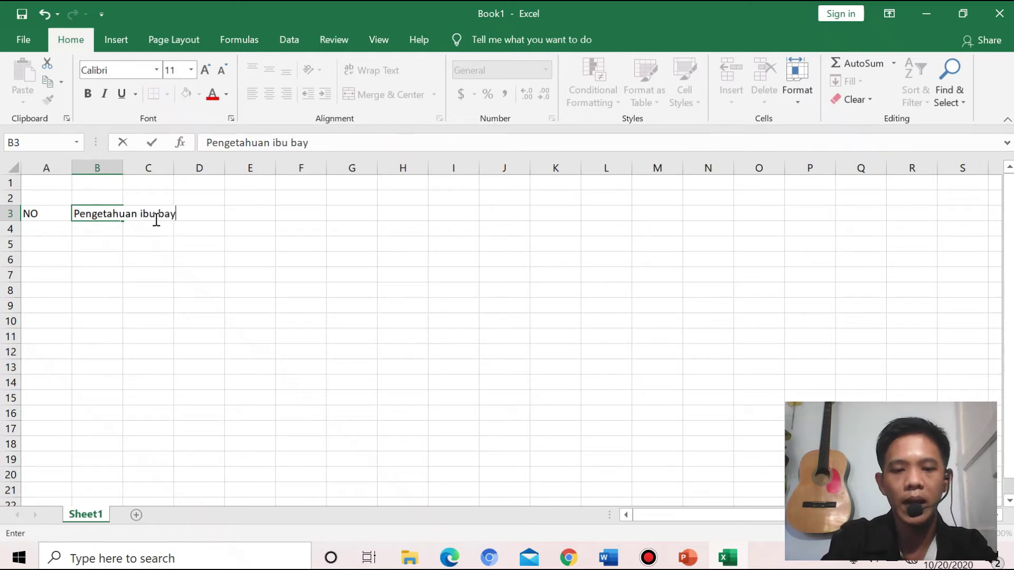
type("i tn")
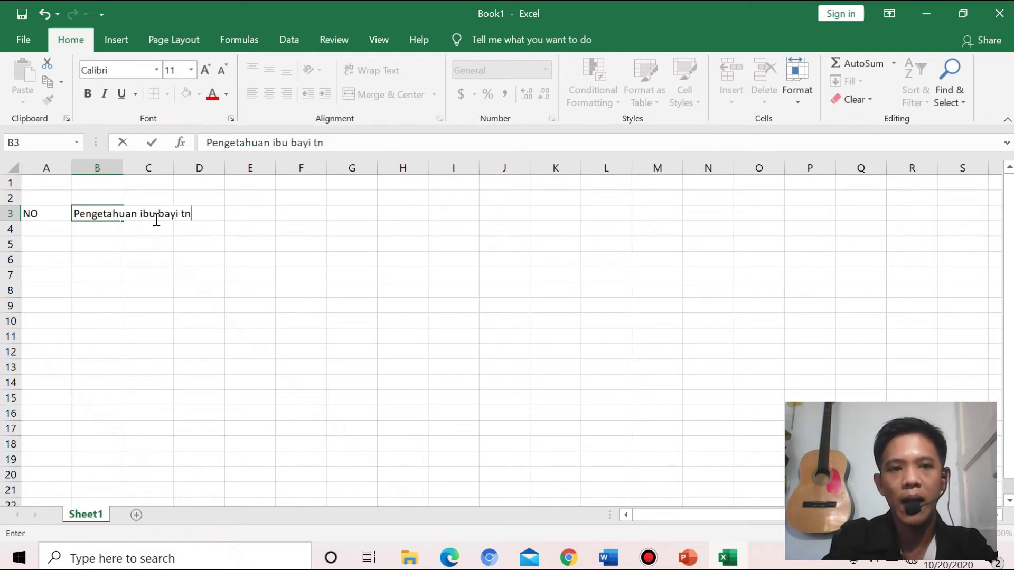
key("BackSpace")
type("etang")
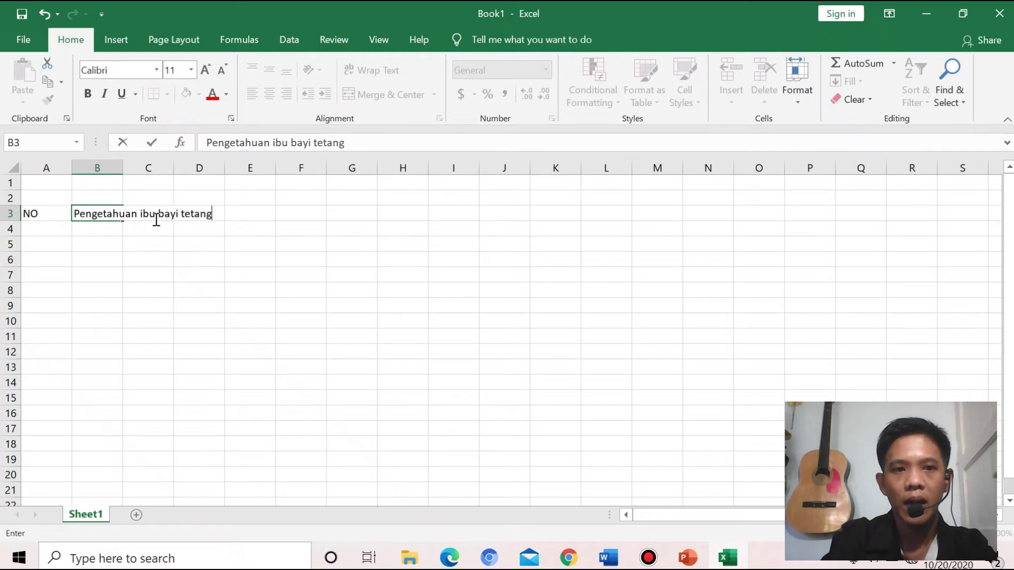
key("BackSpace")
key("BackSpace")
key("BackSpace")
key("BackSpace")
type("n")
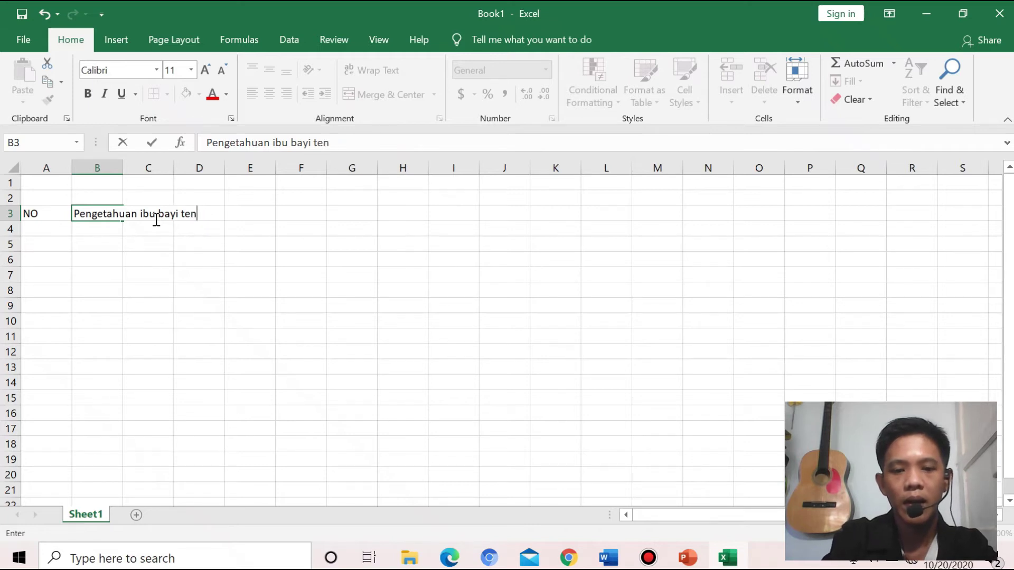
type("tang pembe")
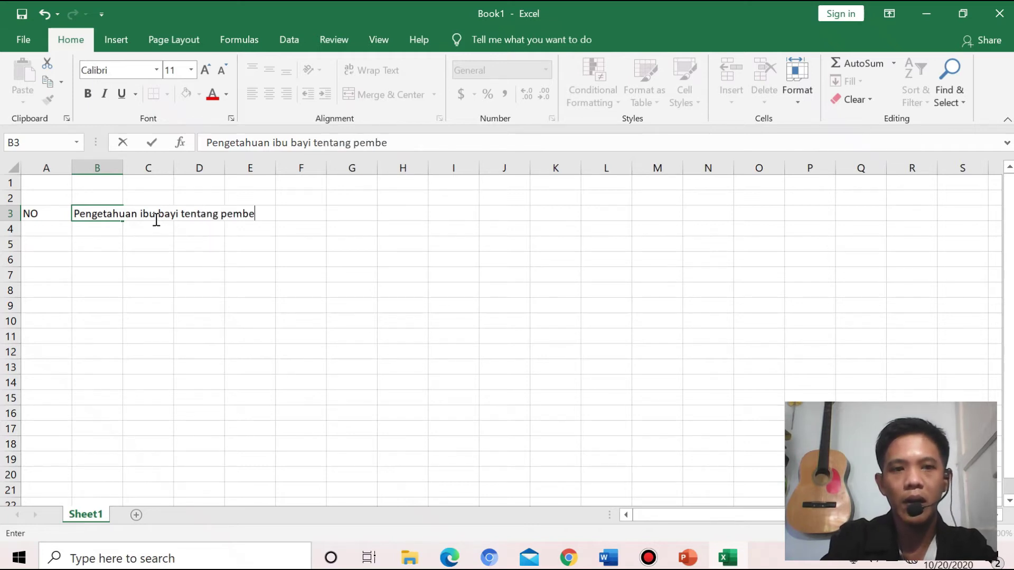
type("rian ASI")
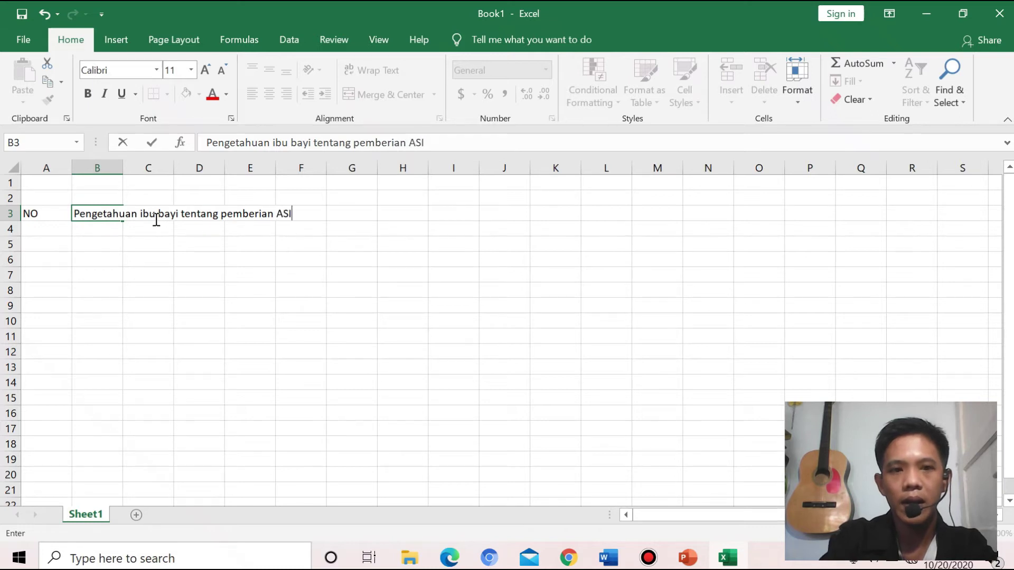
type(" Ekskl")
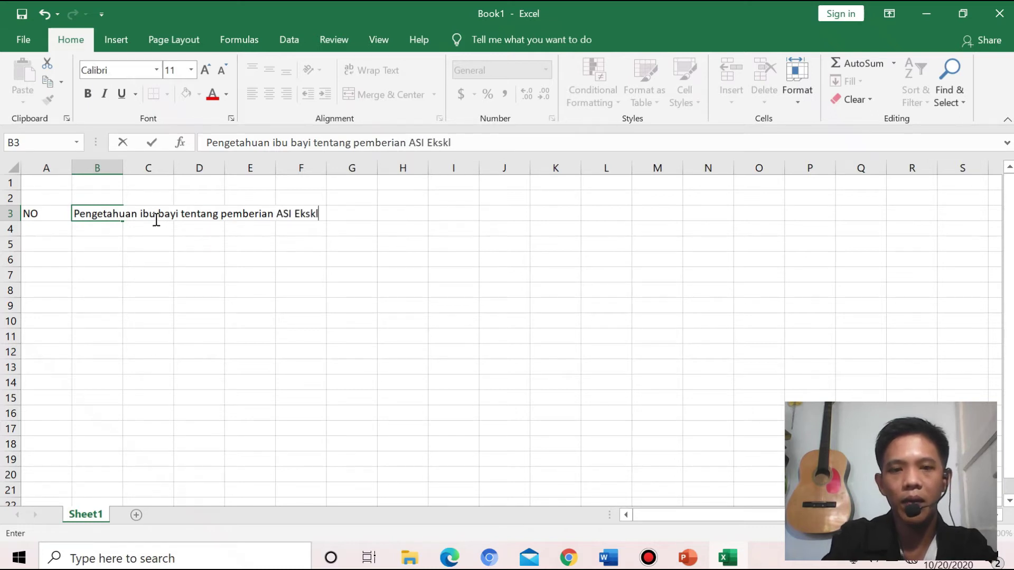
type("usif pada")
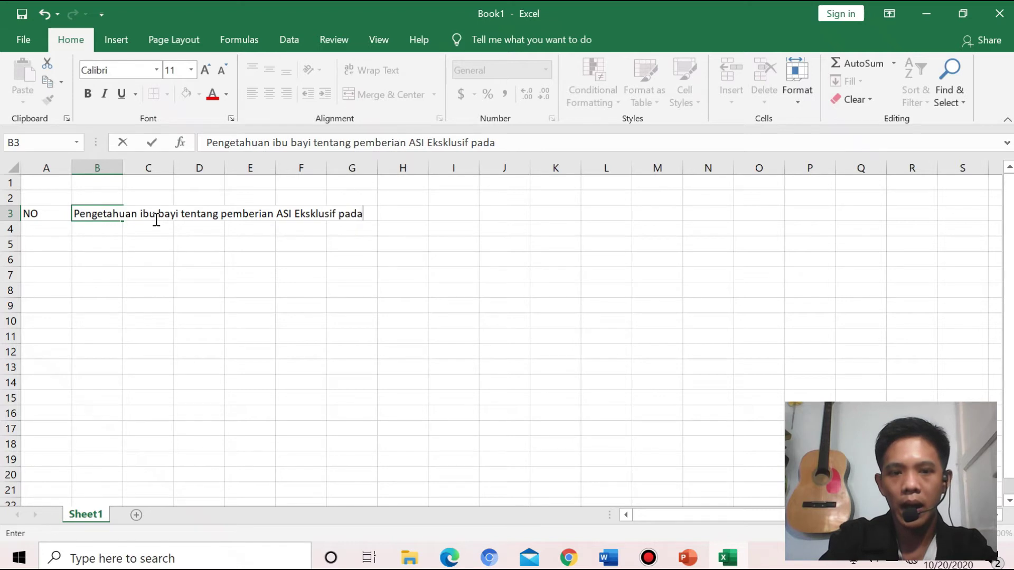
type(" bayi us")
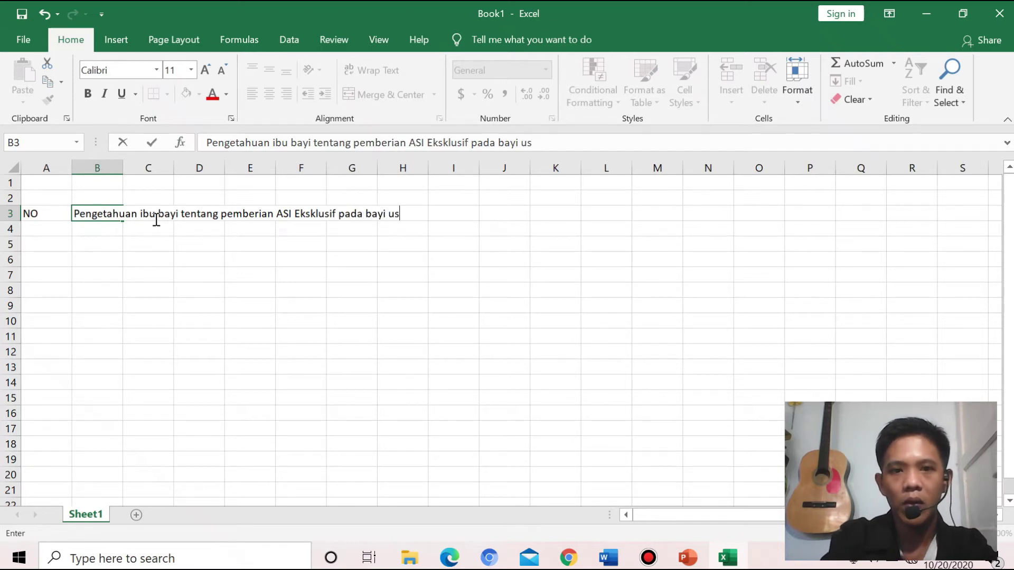
type("ia 0-6")
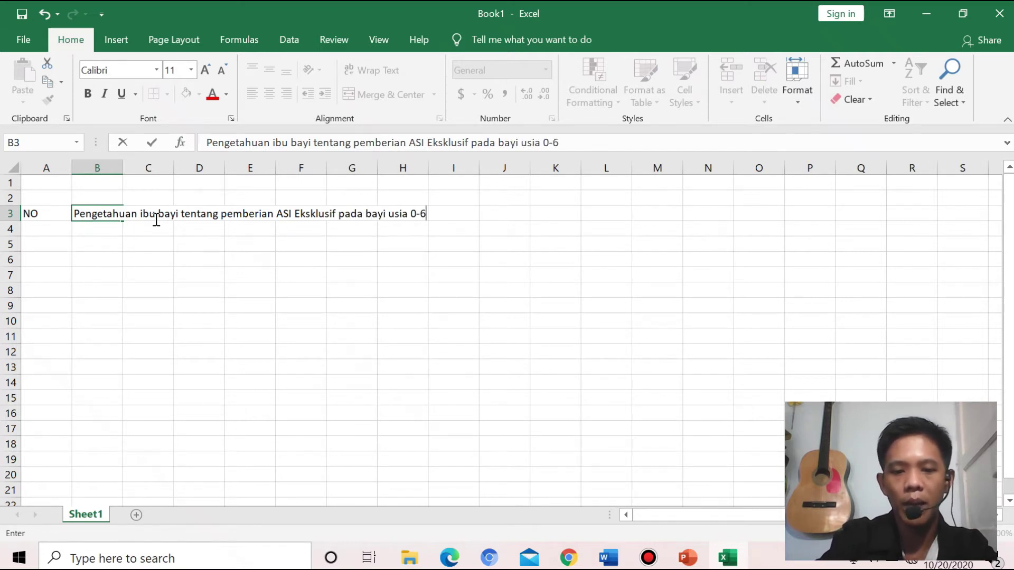
type(" bulan")
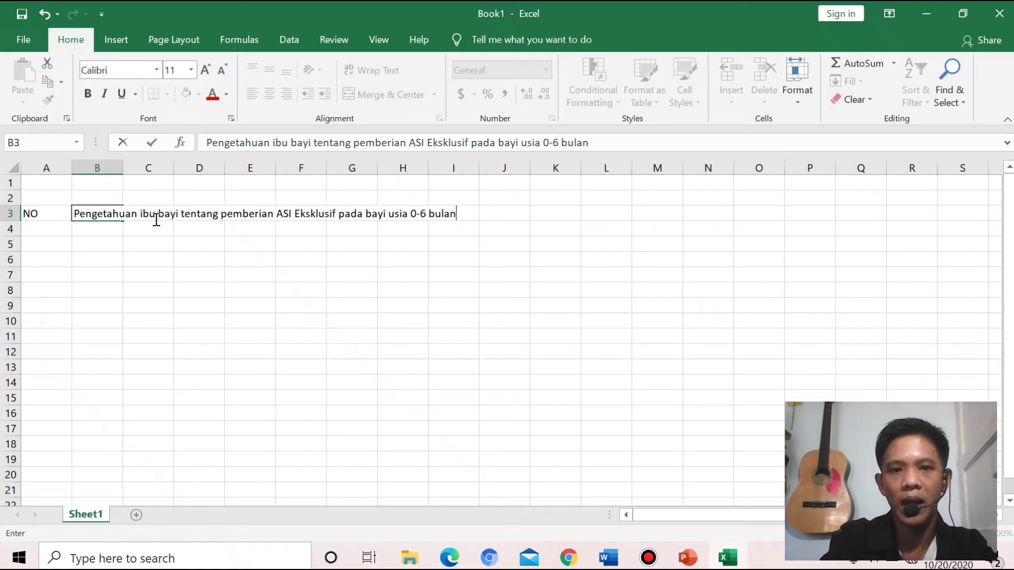
Set the width of columns B through L to 4
left_click(93, 167)
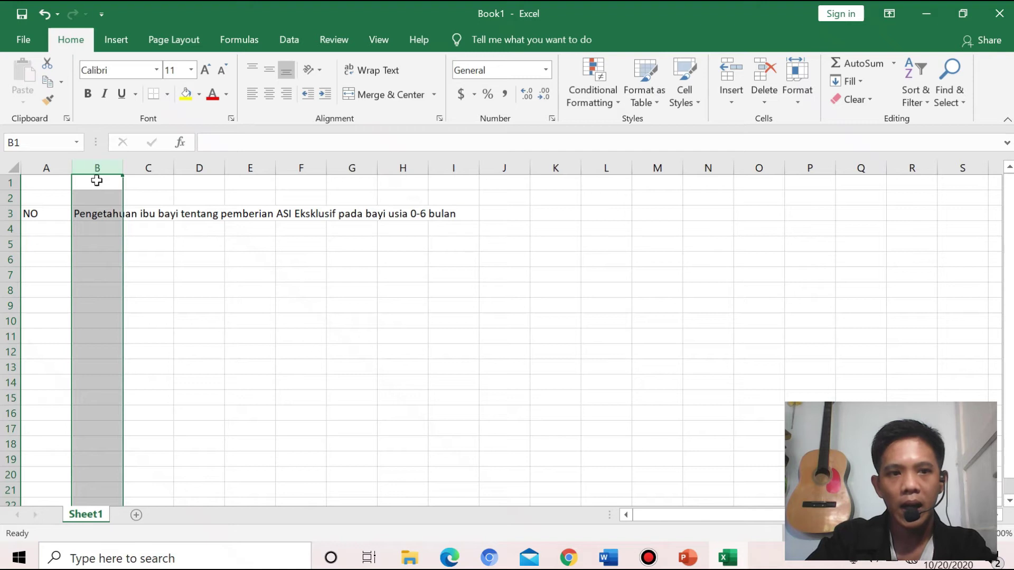
left_click_drag(99, 169, 609, 196)
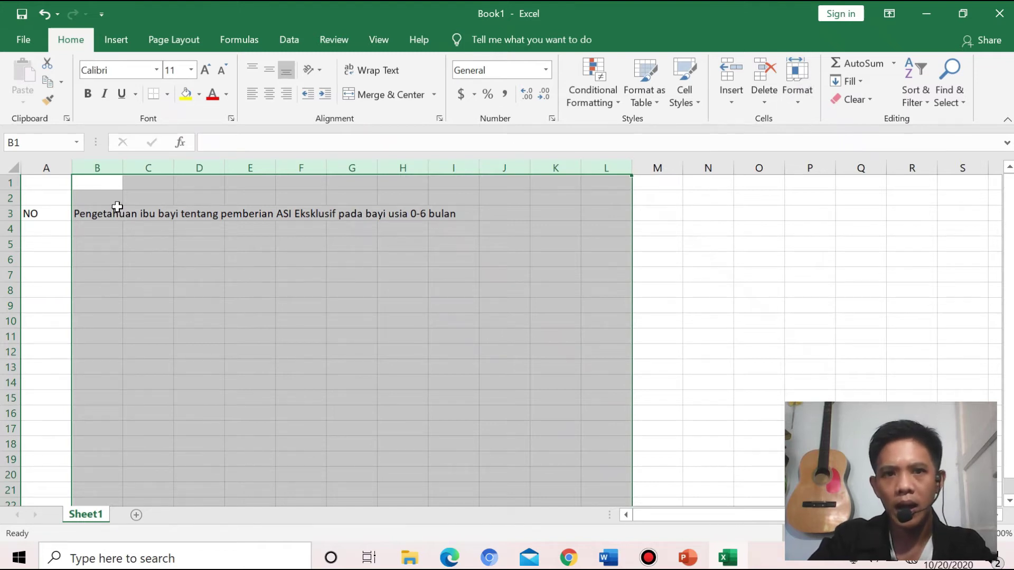
left_click(798, 85)
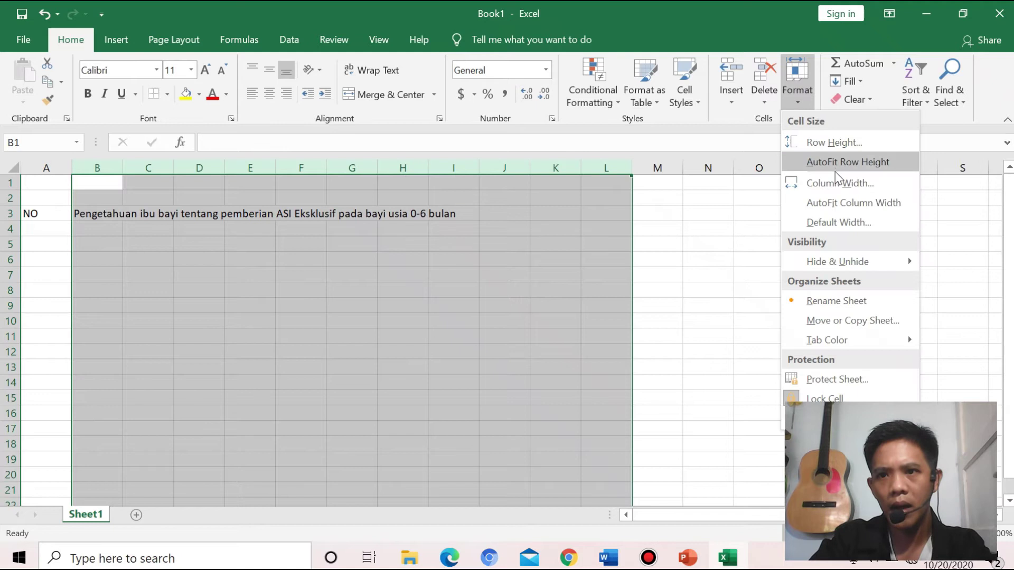
left_click(835, 185)
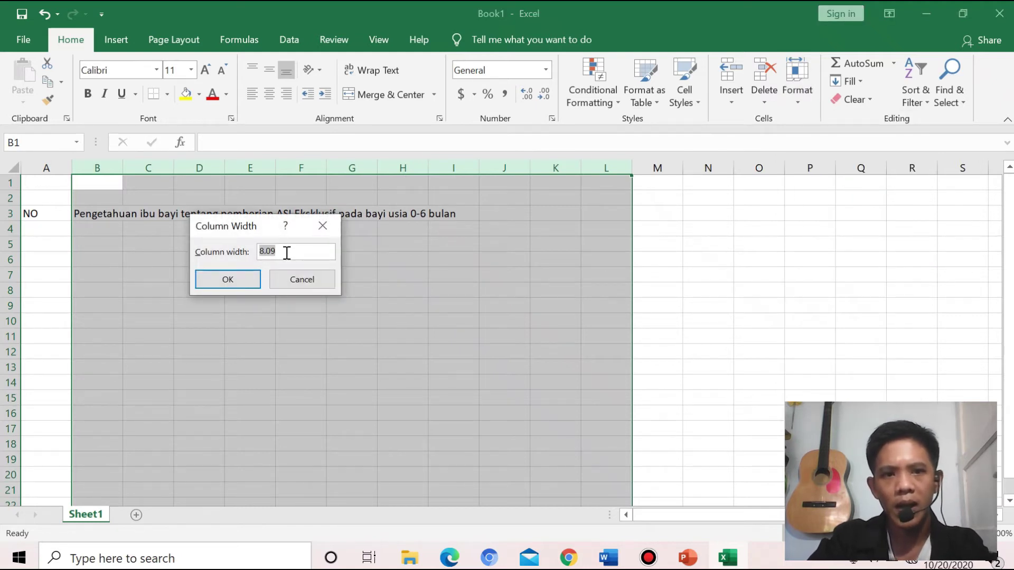
type("4")
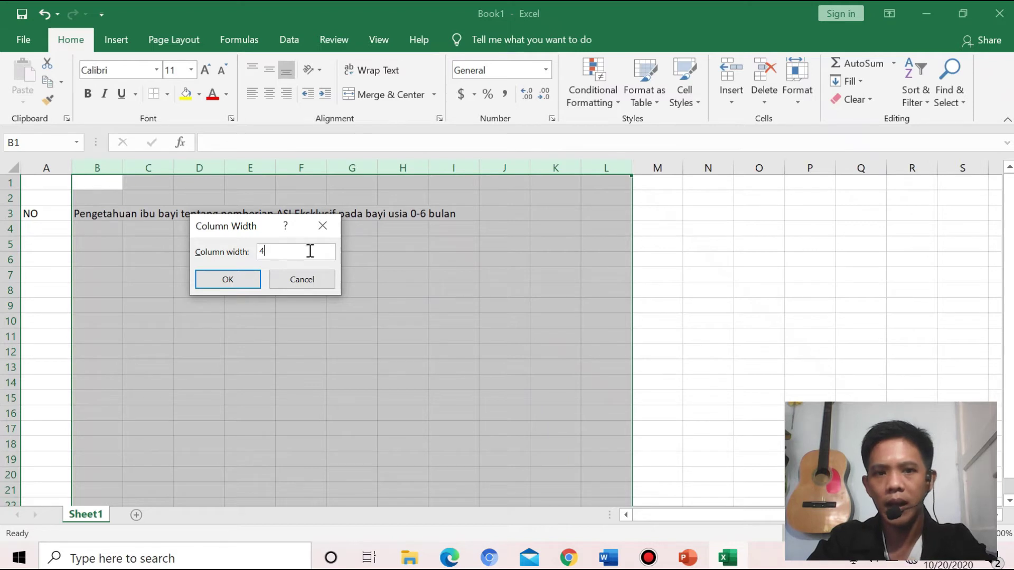
left_click(246, 284)
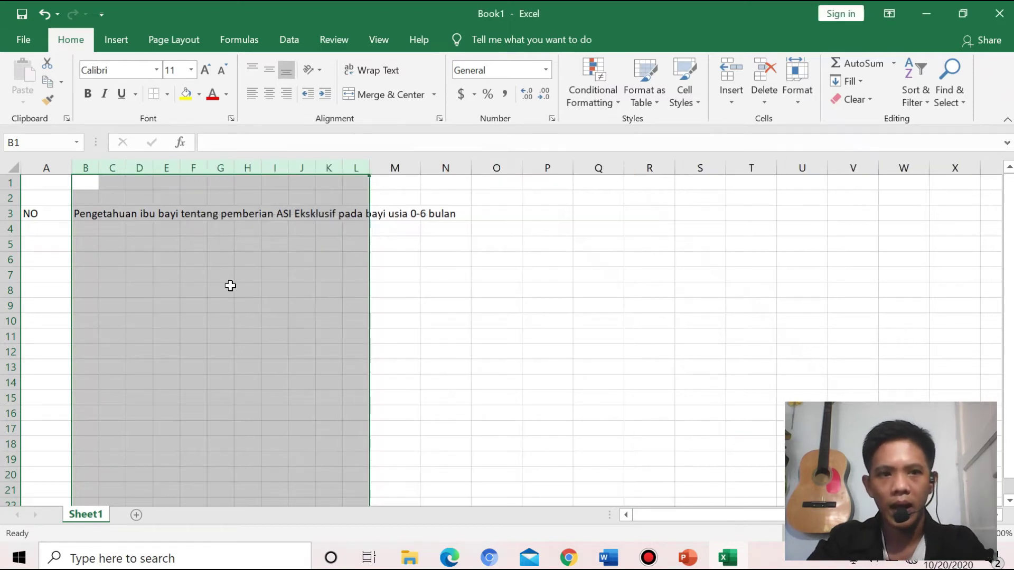
left_click(319, 274)
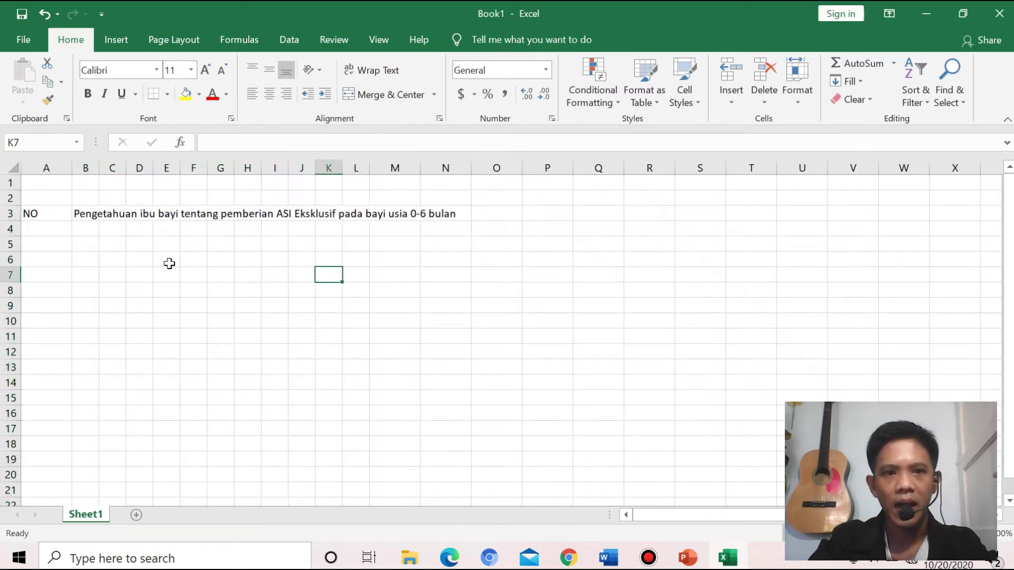
Enter the statement numbers 1 to 10 across row 4, from cell B4 to K4
left_click(86, 229)
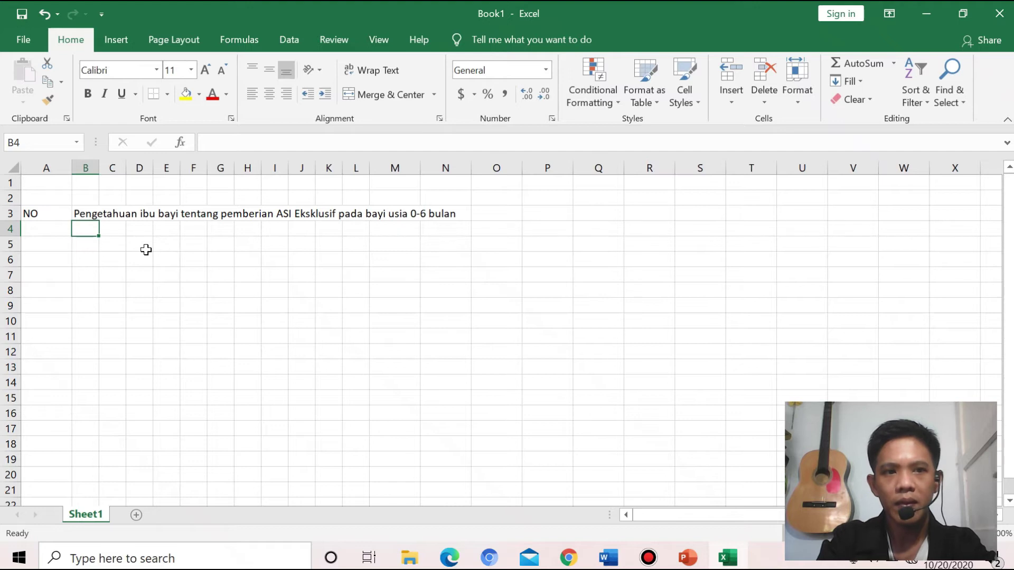
type("1")
key("Tab")
type("2")
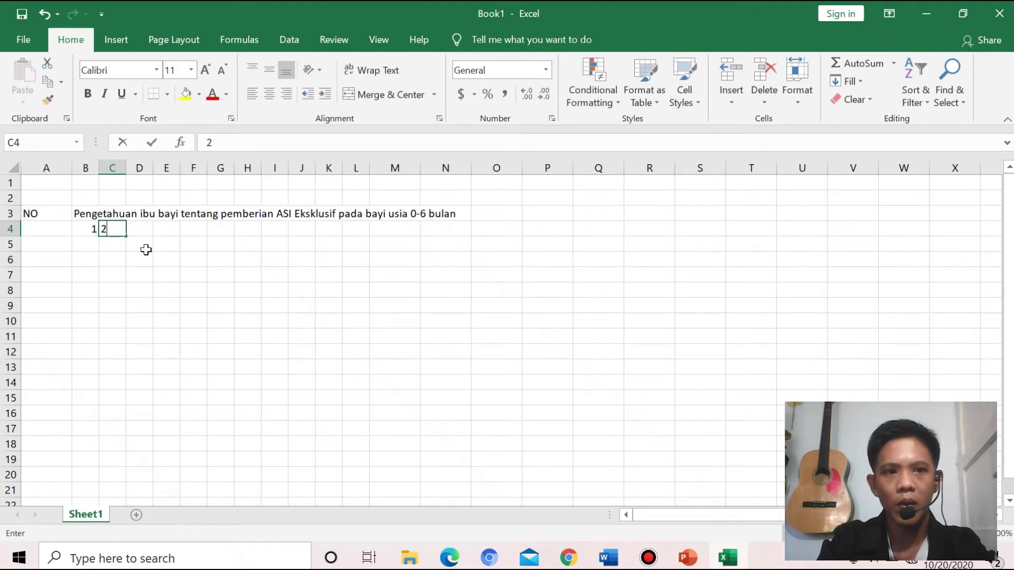
key("Tab")
type("3")
key("Tab")
type("4")
key("Tab")
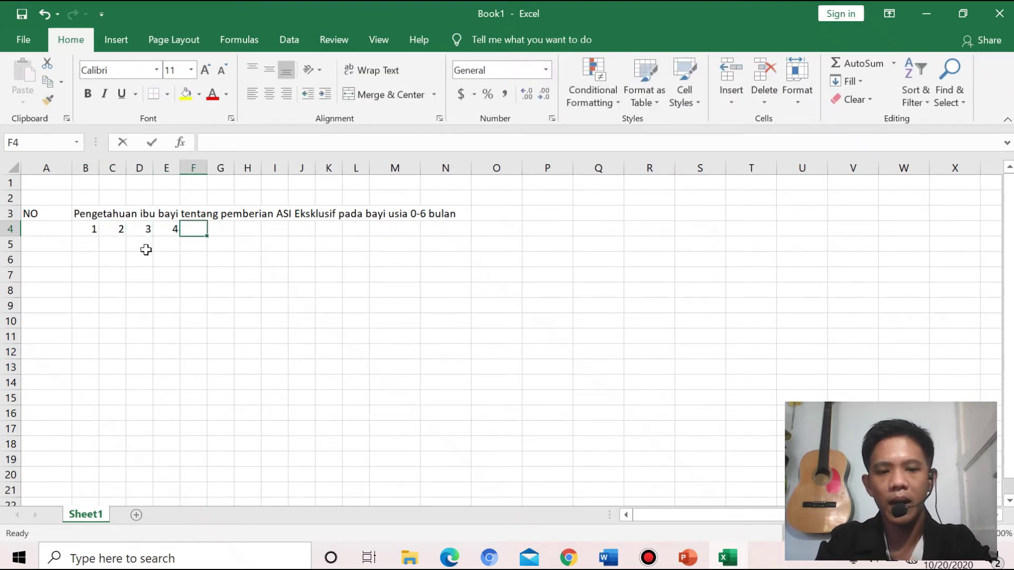
type("5")
key("Tab")
type("6")
key("Tab")
type("7")
key("Tab")
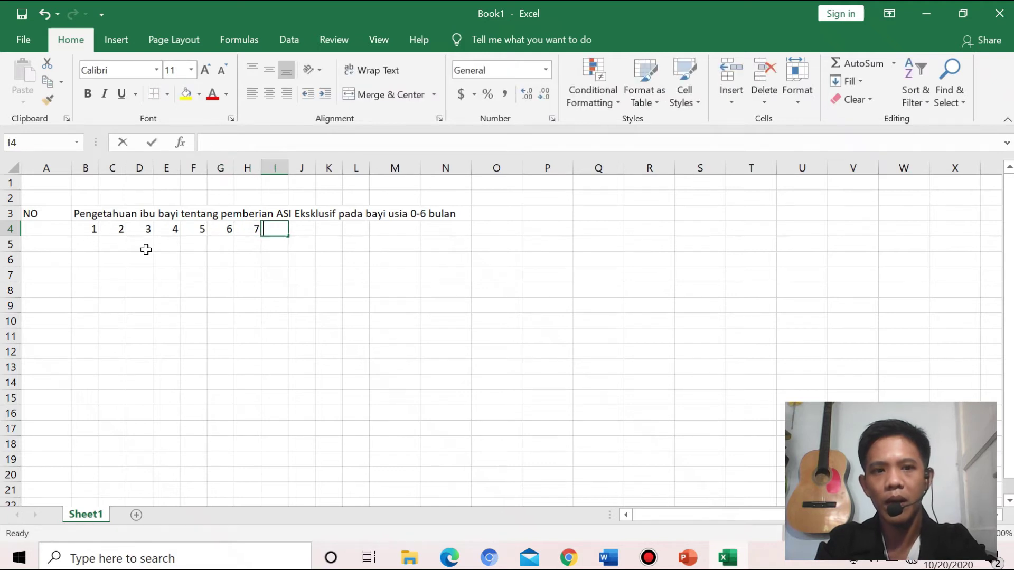
type("8")
key("Tab")
type("9")
key("Tab")
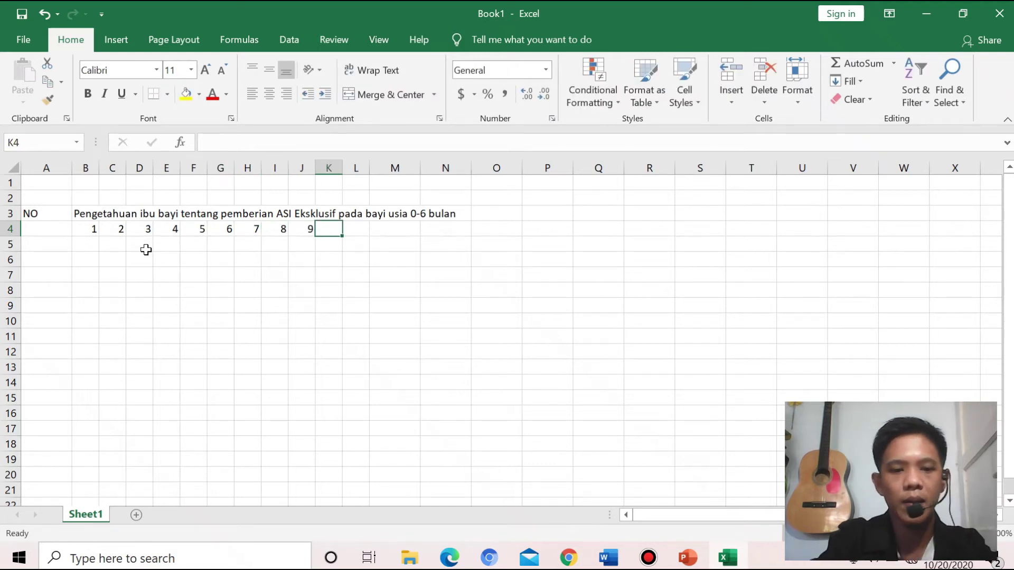
type("10")
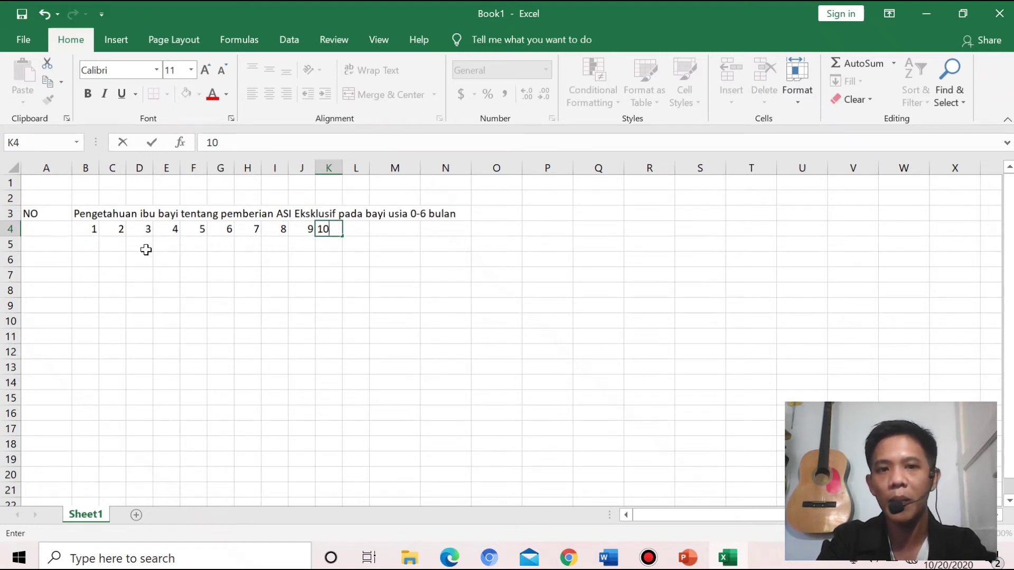
key("Tab")
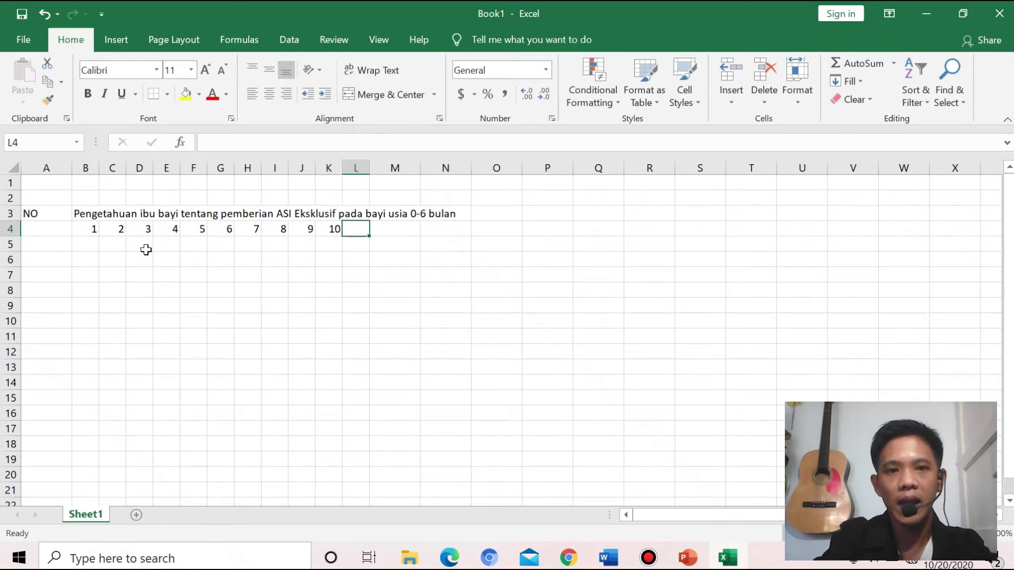
Enter the column headers "skor" in cell L4 and "ket" in cell M4
type("skor")
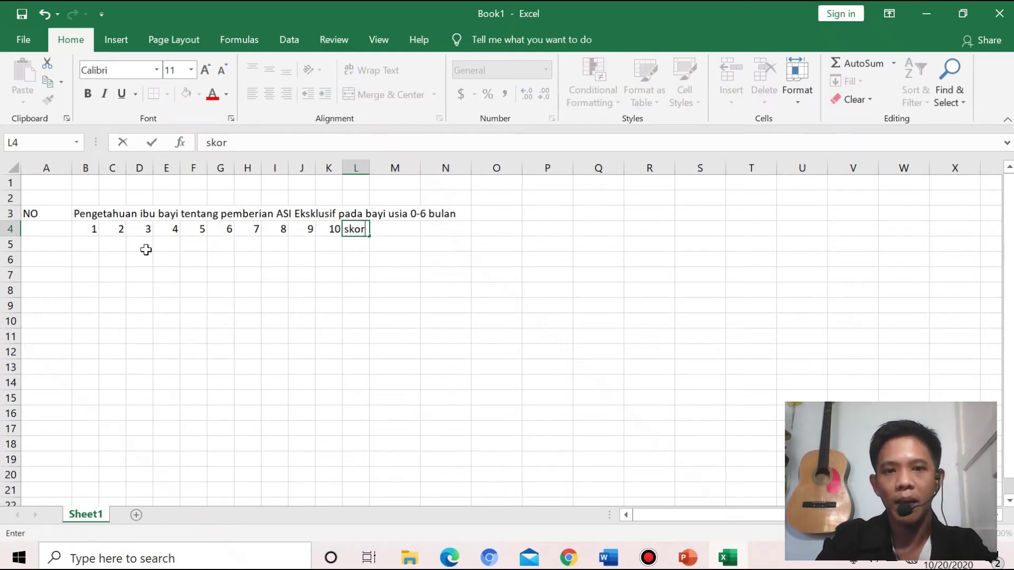
key("Tab")
type("ket")
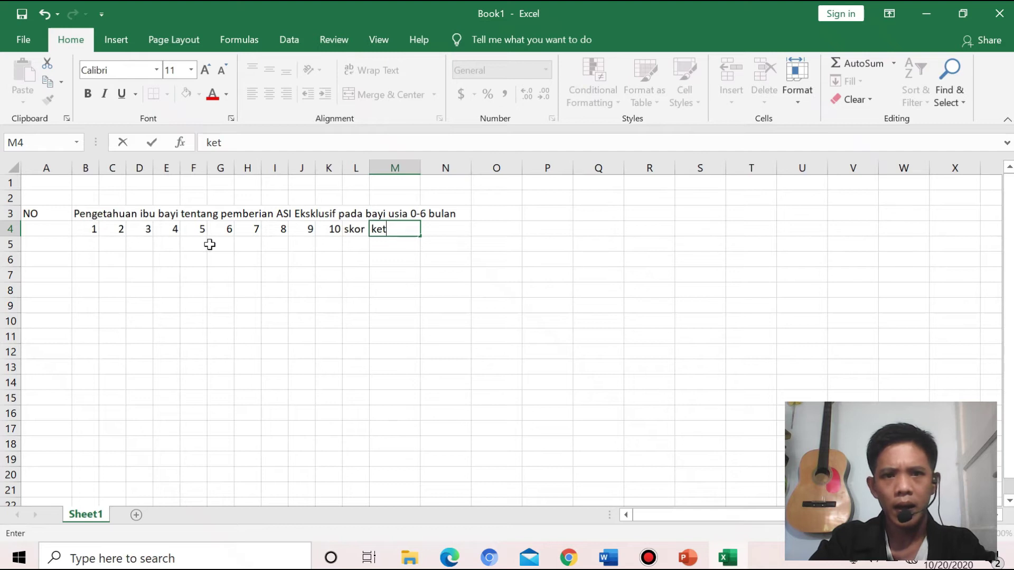
left_click(400, 248)
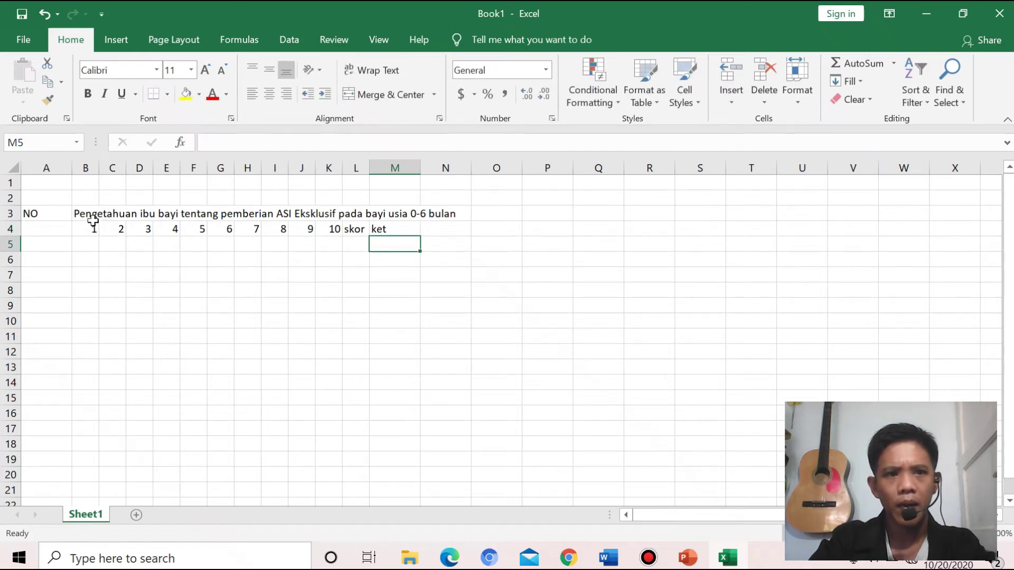
Set the width of columns B through M to 5 and narrow column A to roughly fit its "NO" header
left_click_drag(86, 168, 397, 200)
left_click(797, 93)
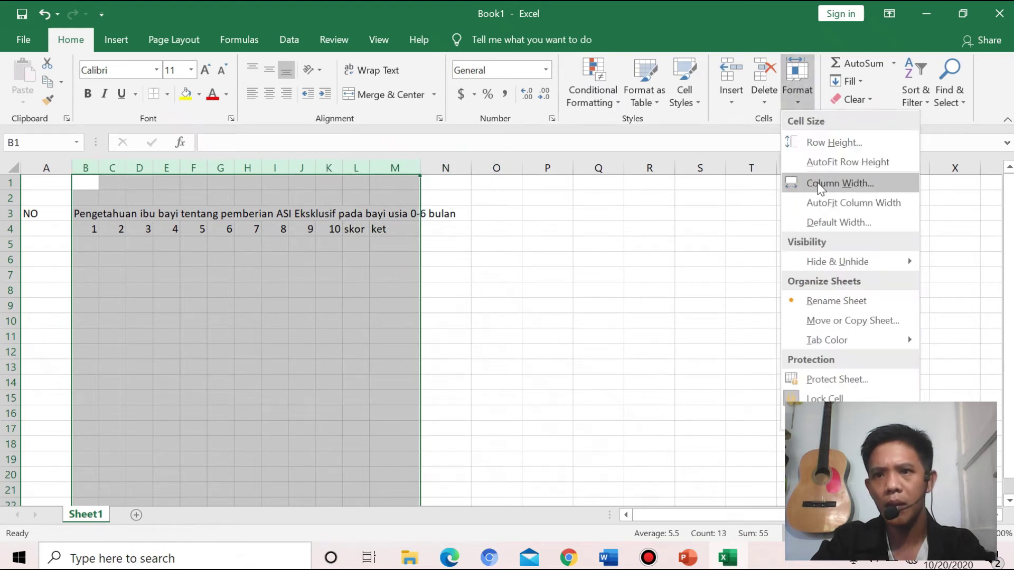
left_click(821, 184)
type("5")
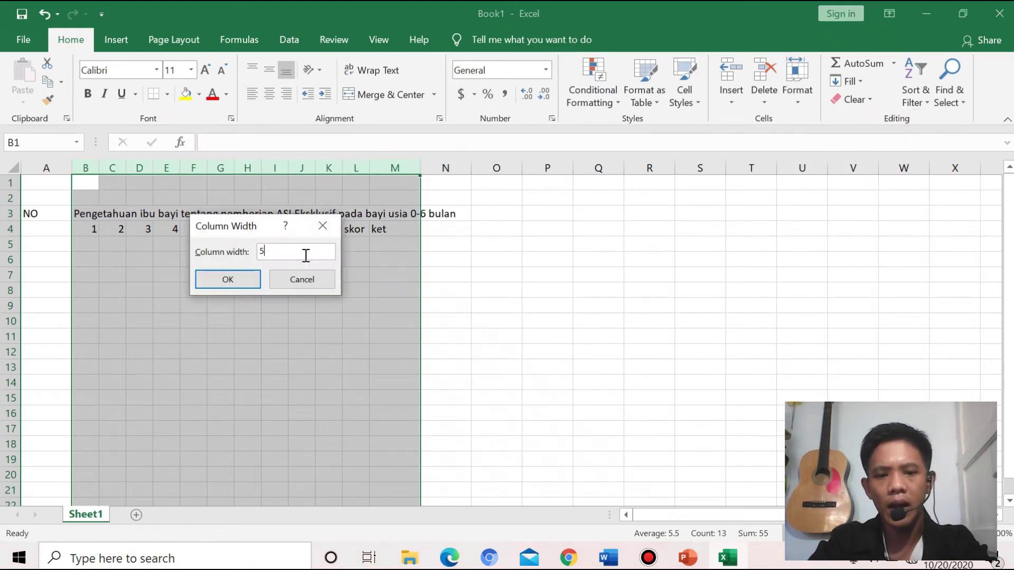
key("Return")
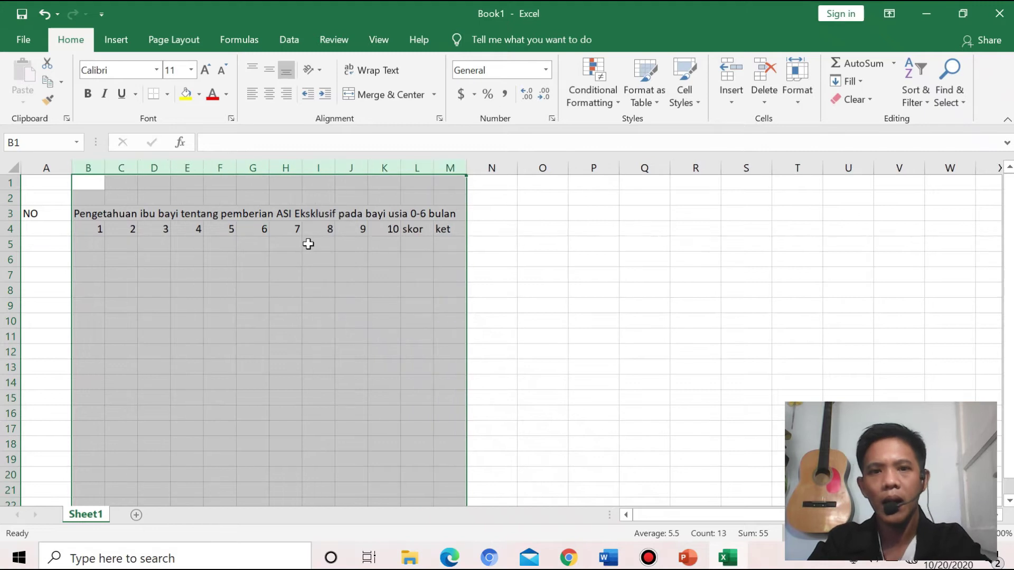
left_click(309, 275)
left_click_drag(73, 169, 50, 175)
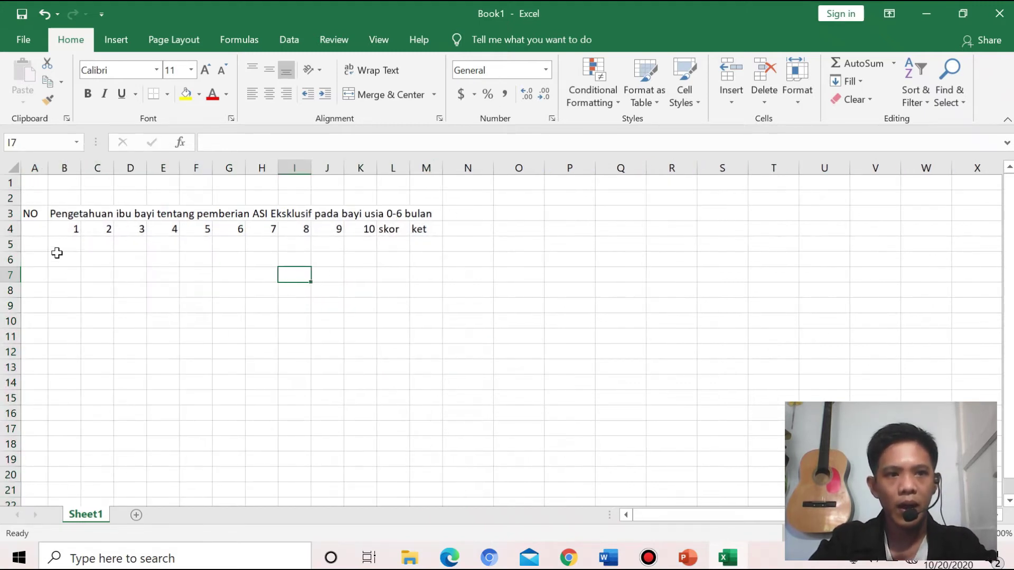
Number the respondents 1 to 15 in cells A5 to A19 by filling down a series started with 1 and 2
left_click(37, 216)
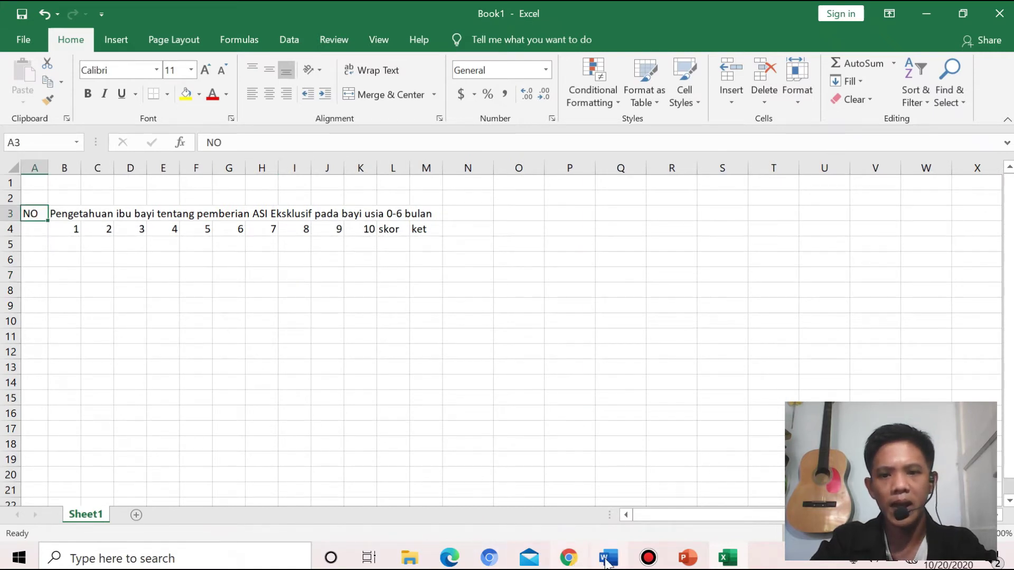
left_click(37, 244)
type("1")
key("Return")
type("2")
key("Up")
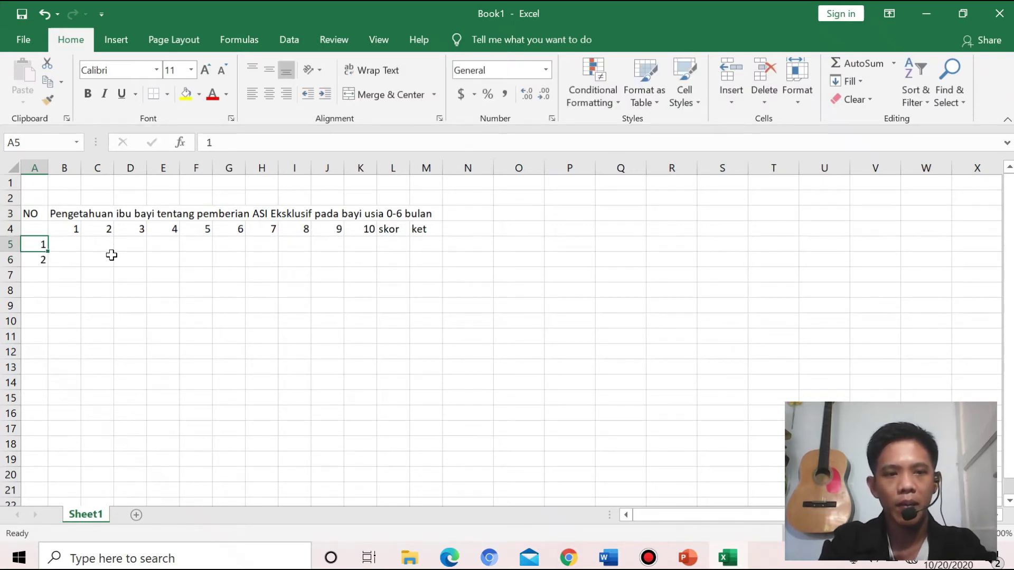
key("shift+Down")
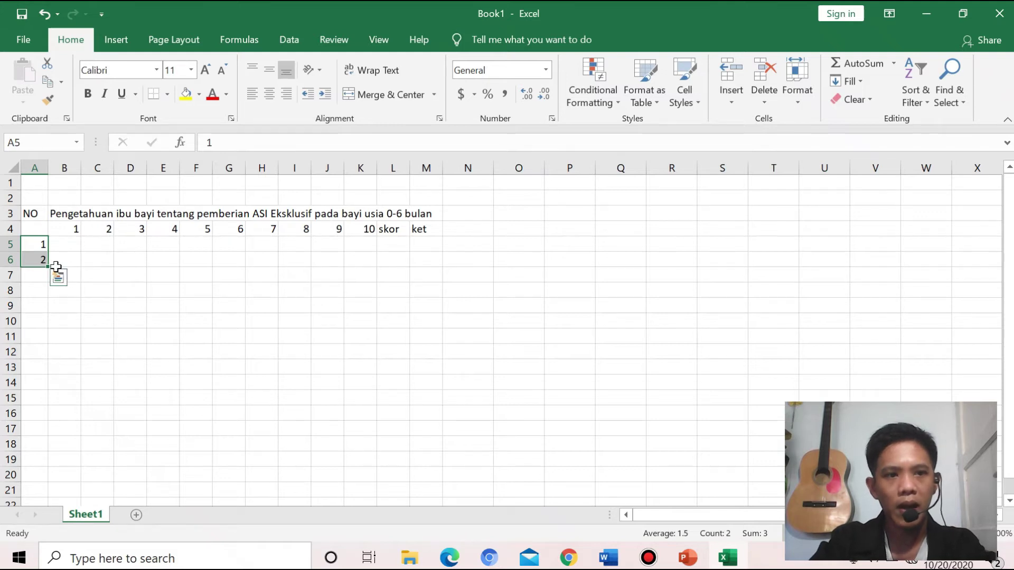
left_click_drag(47, 267, 42, 397)
scroll(314, 392, "up", 2)
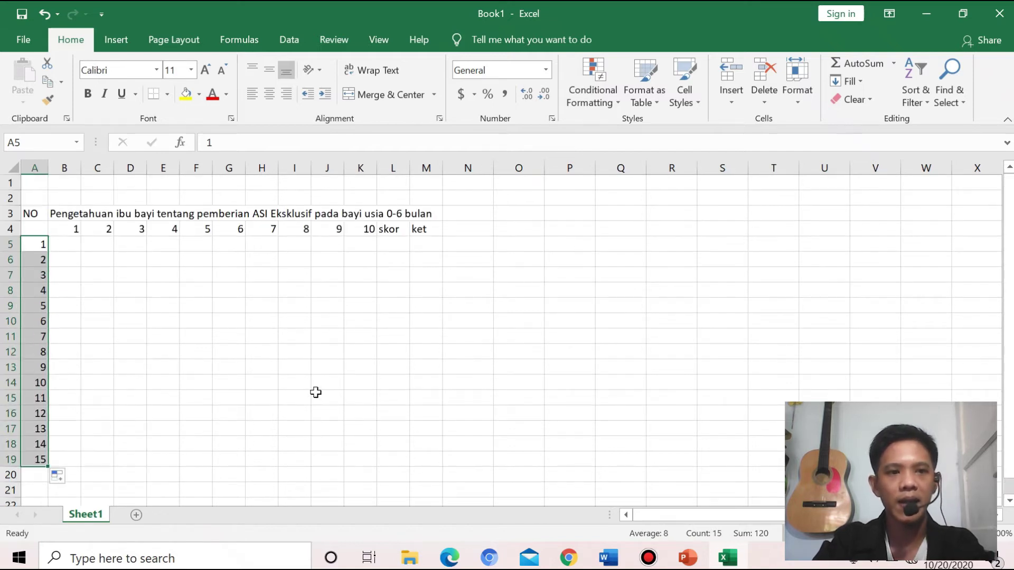
Center the headers in B4:M4 and the respondent numbers in A5:A19 horizontally
left_click_drag(63, 227, 422, 228)
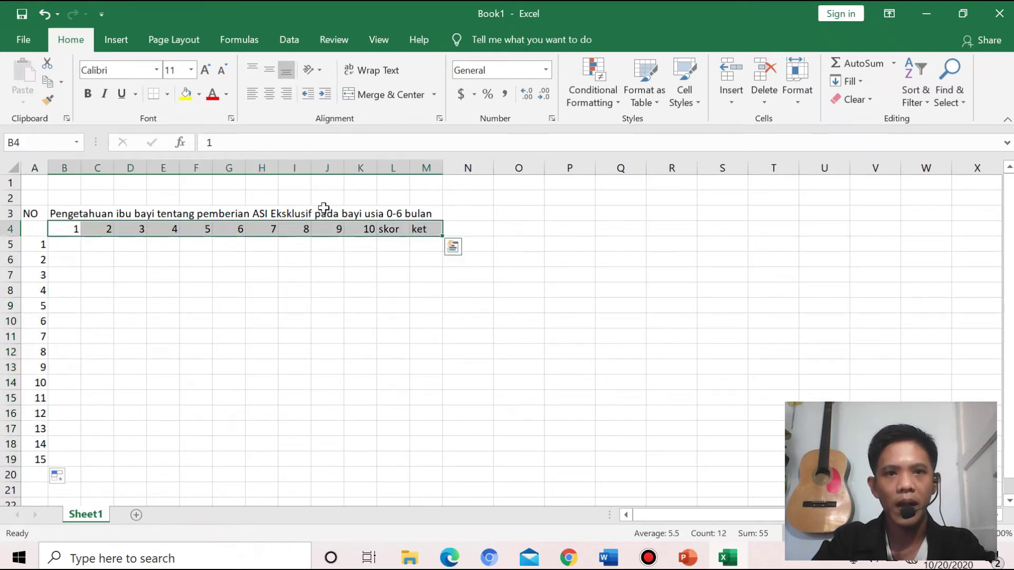
left_click(270, 94)
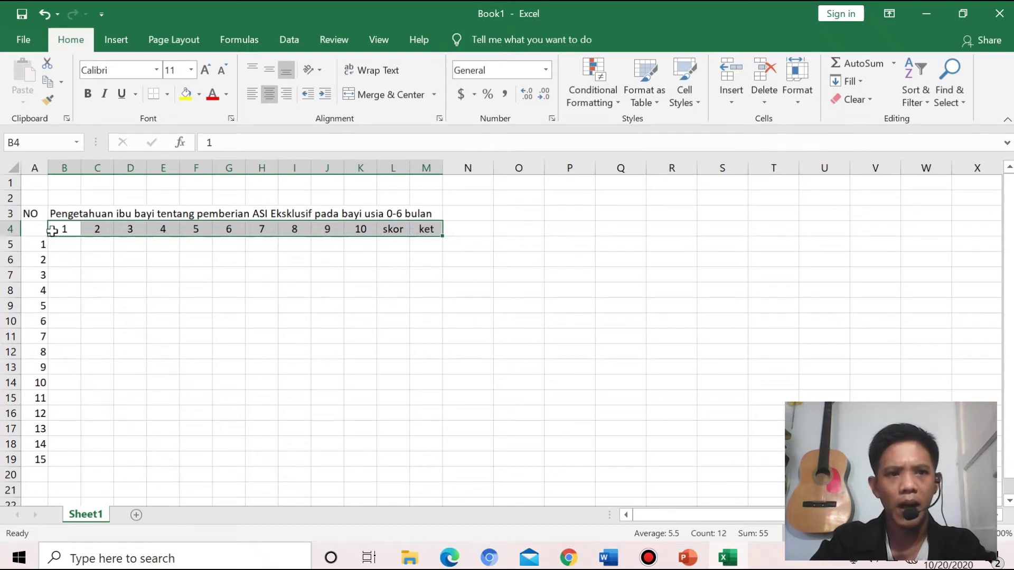
left_click_drag(41, 243, 41, 444)
left_click(268, 95)
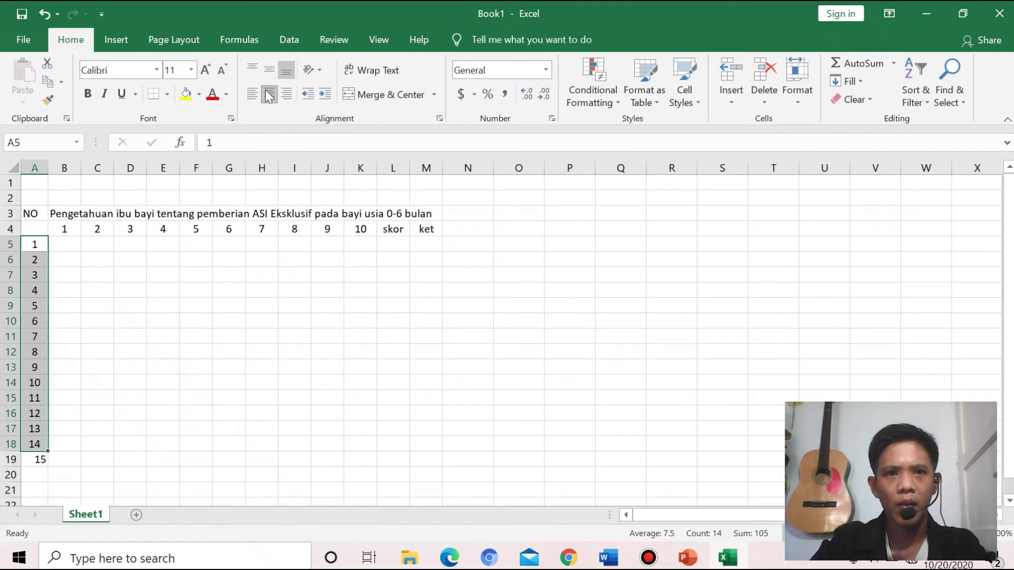
left_click(100, 296)
left_click(35, 460)
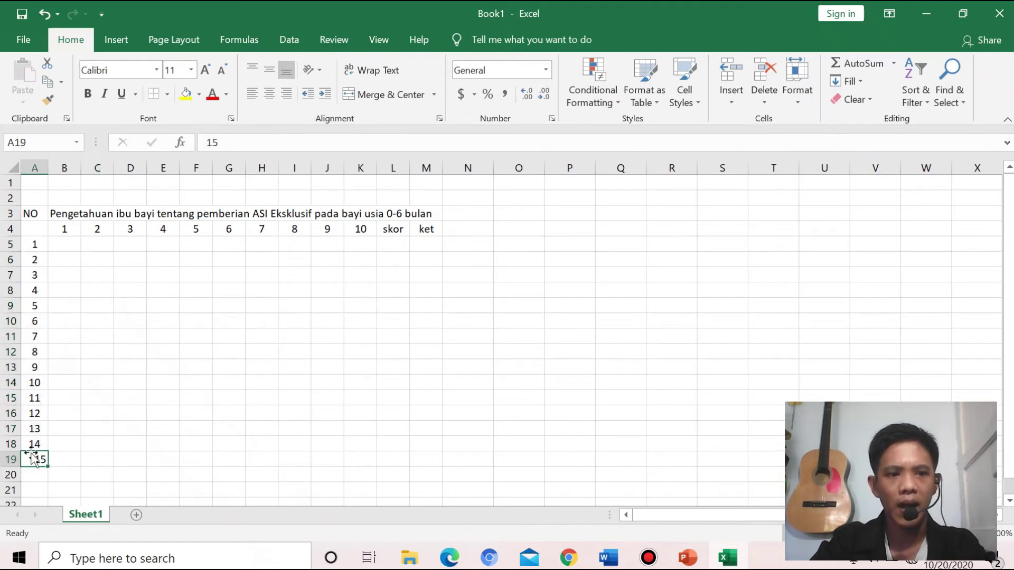
left_click(270, 95)
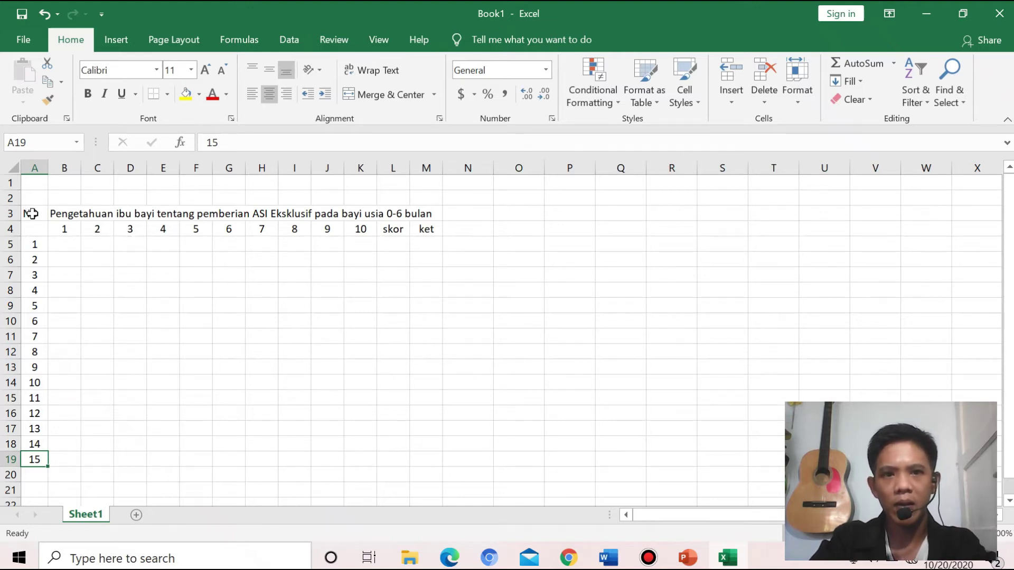
left_click_drag(41, 212, 434, 457)
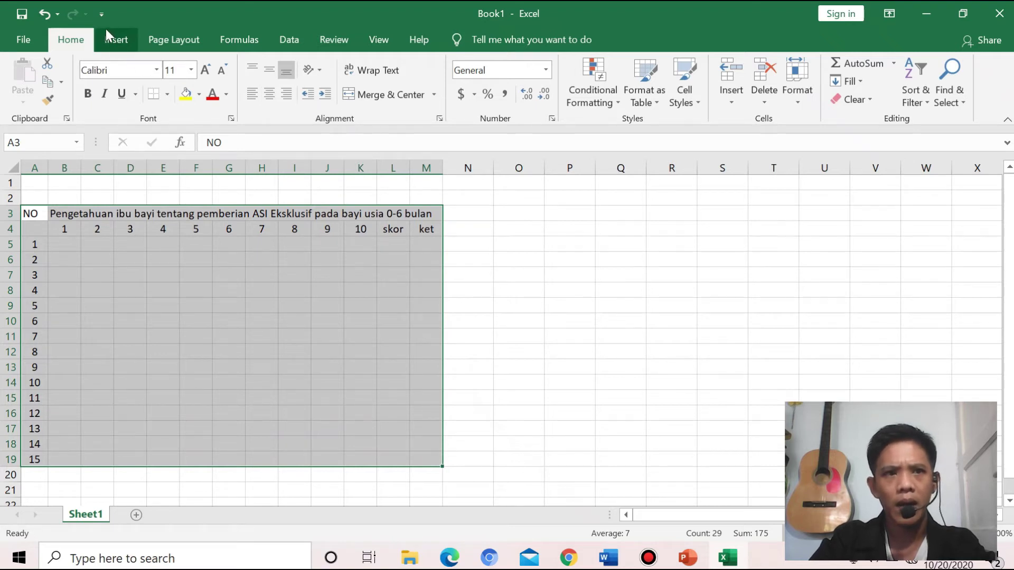
left_click(124, 37)
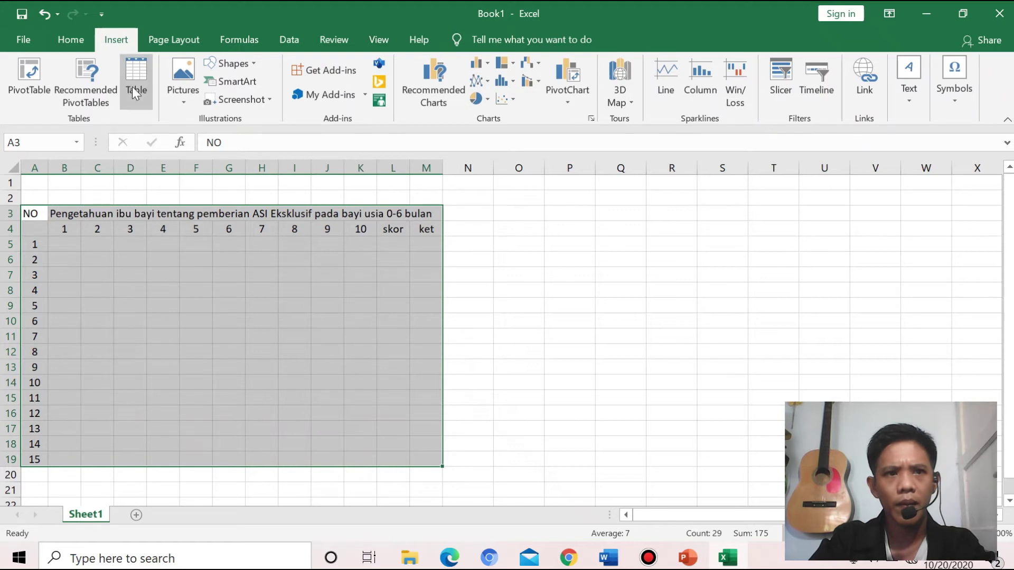
left_click(138, 70)
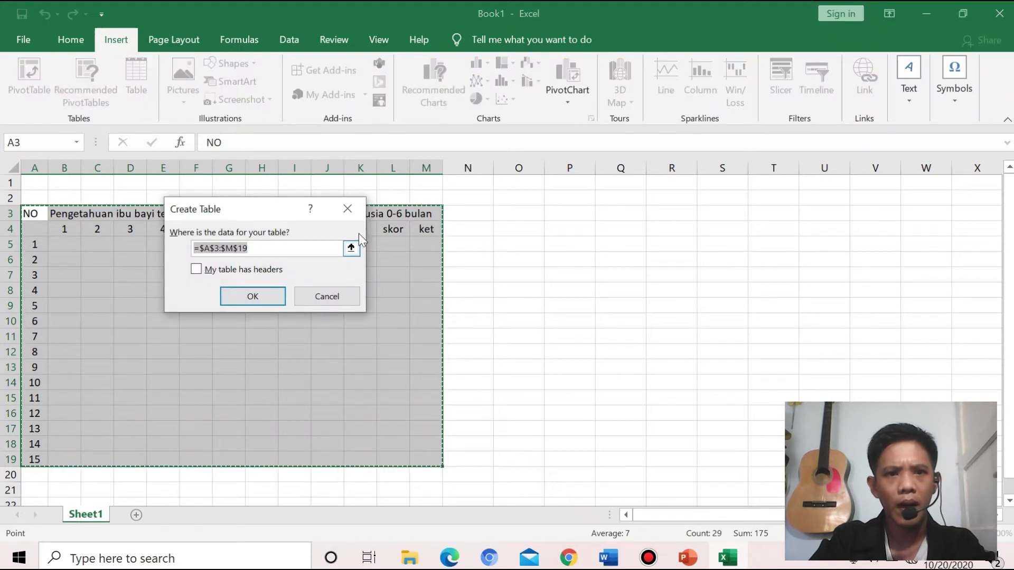
left_click(349, 211)
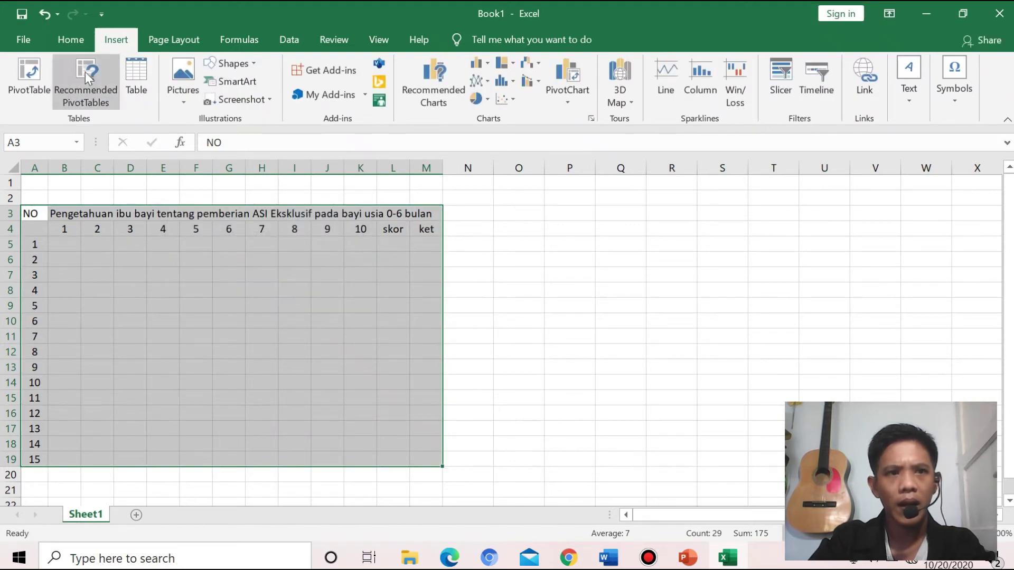
Apply all borders to the tabulation range A3:M19
left_click(75, 38)
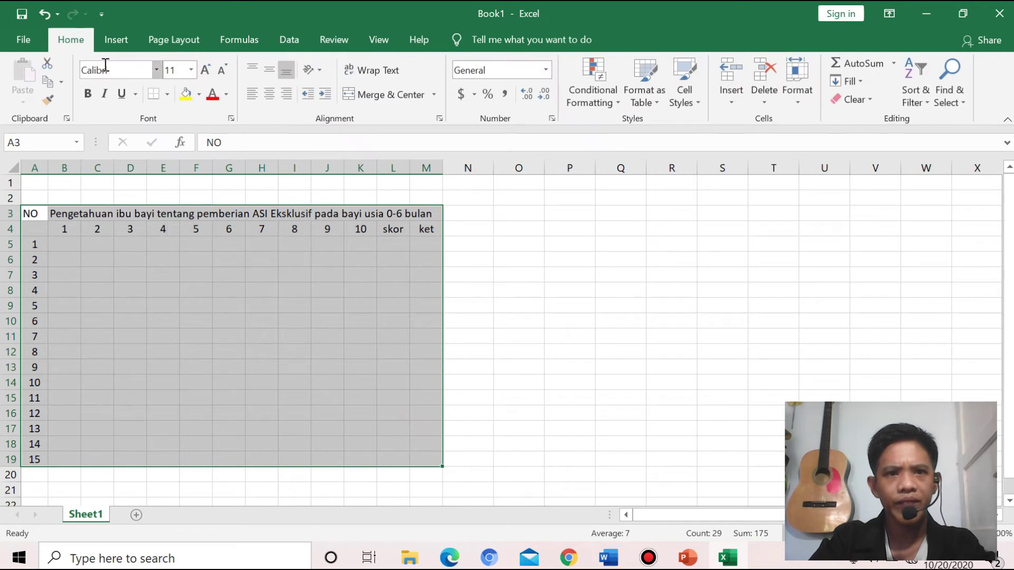
left_click(167, 94)
left_click(159, 235)
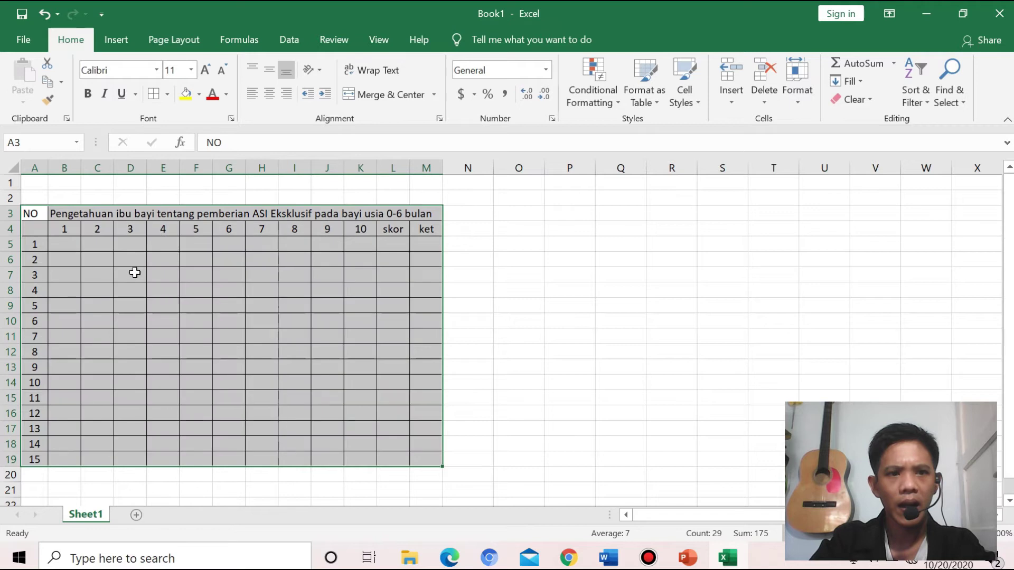
left_click(168, 299)
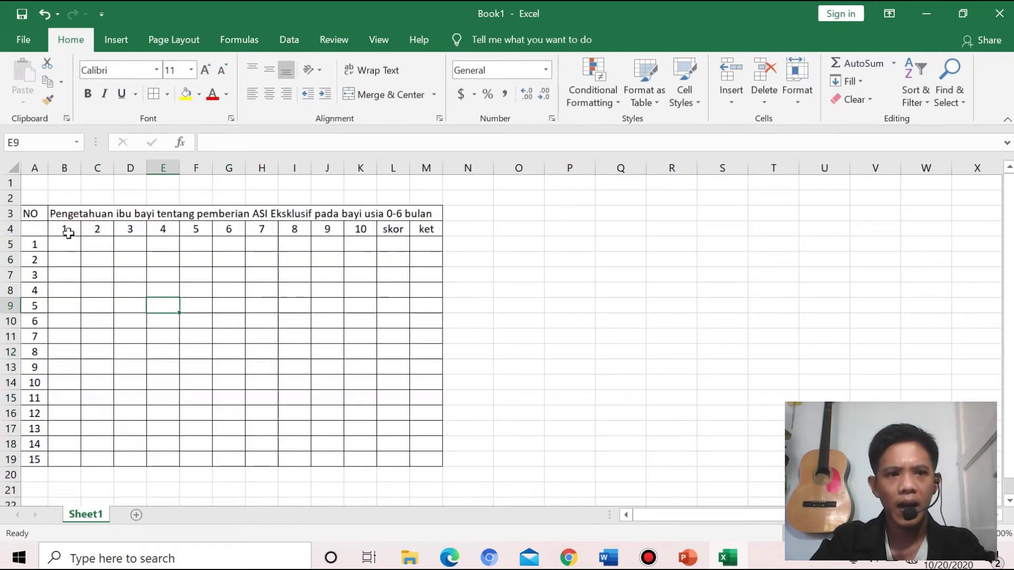
Compare the sheet's respondent numbers and statement headers with the questionnaire table and sample size line in Word, and return to the Excel workbook
left_click_drag(33, 213, 31, 459)
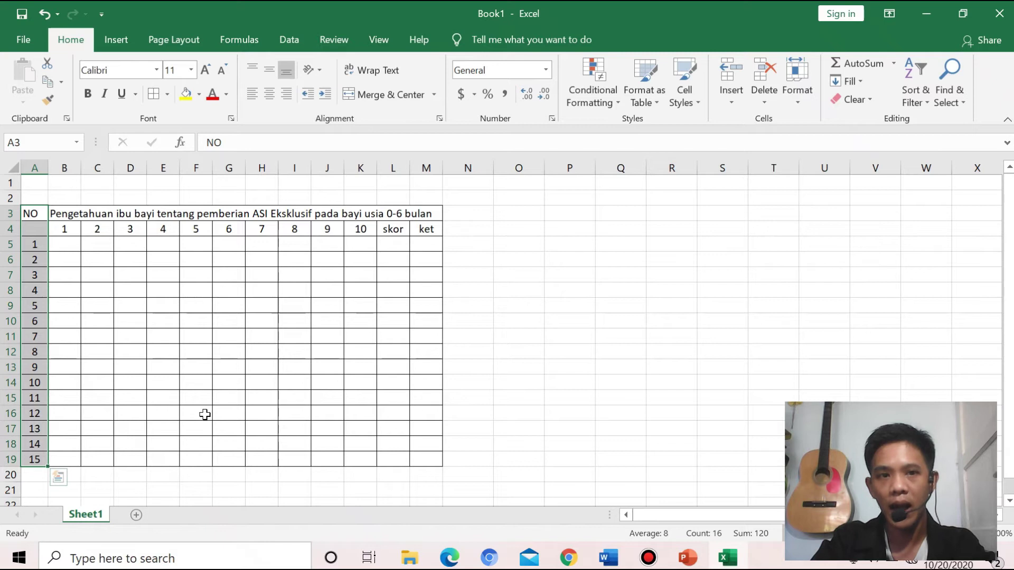
left_click_drag(62, 224, 372, 232)
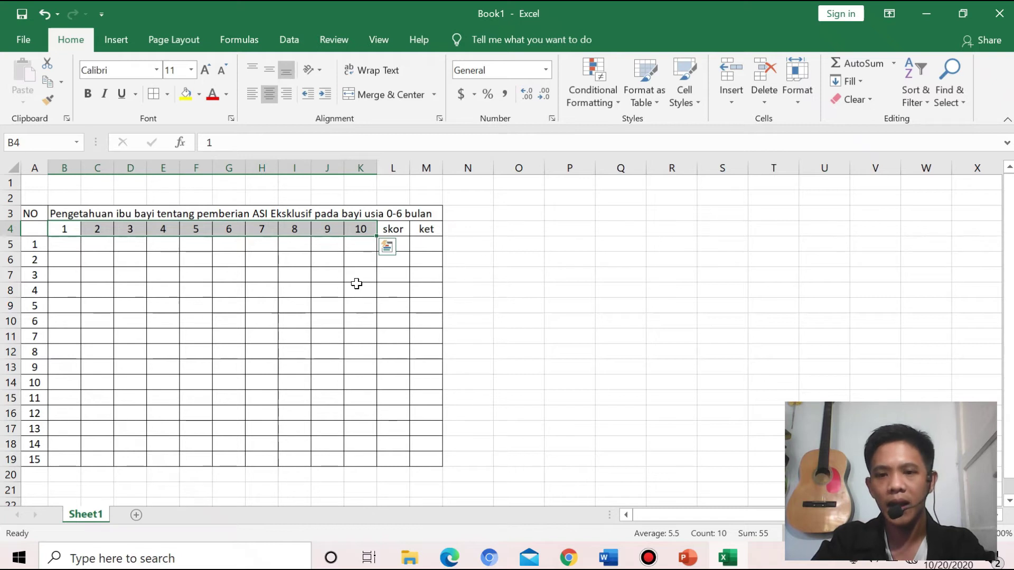
left_click(608, 557)
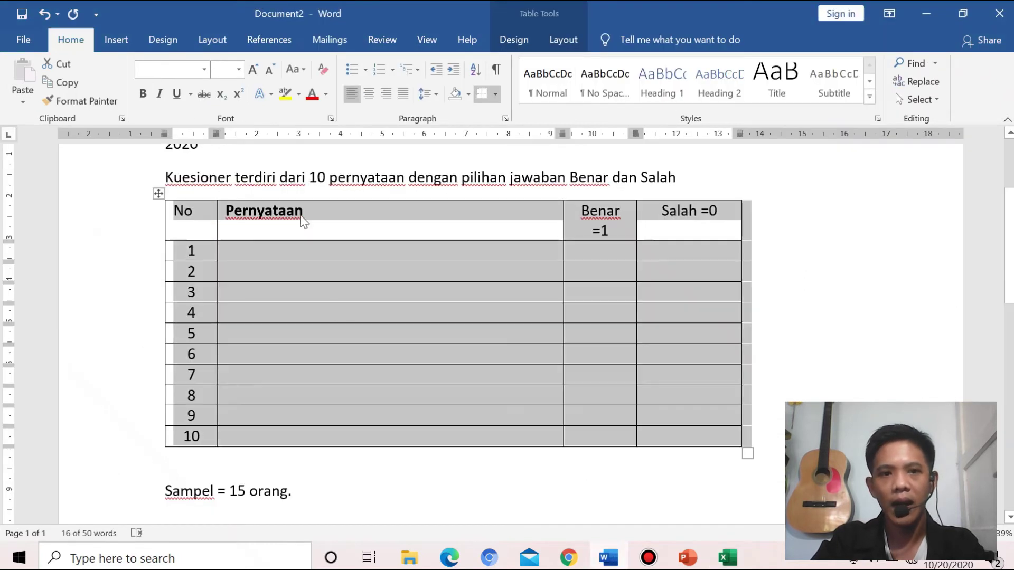
left_click(350, 231)
left_click_drag(296, 491, 164, 486)
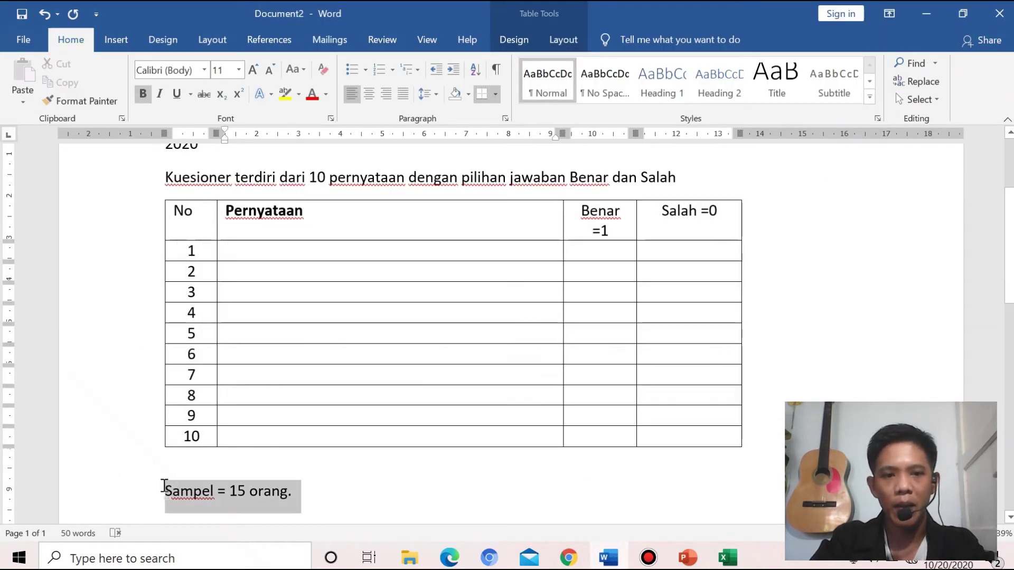
key("alt+Tab")
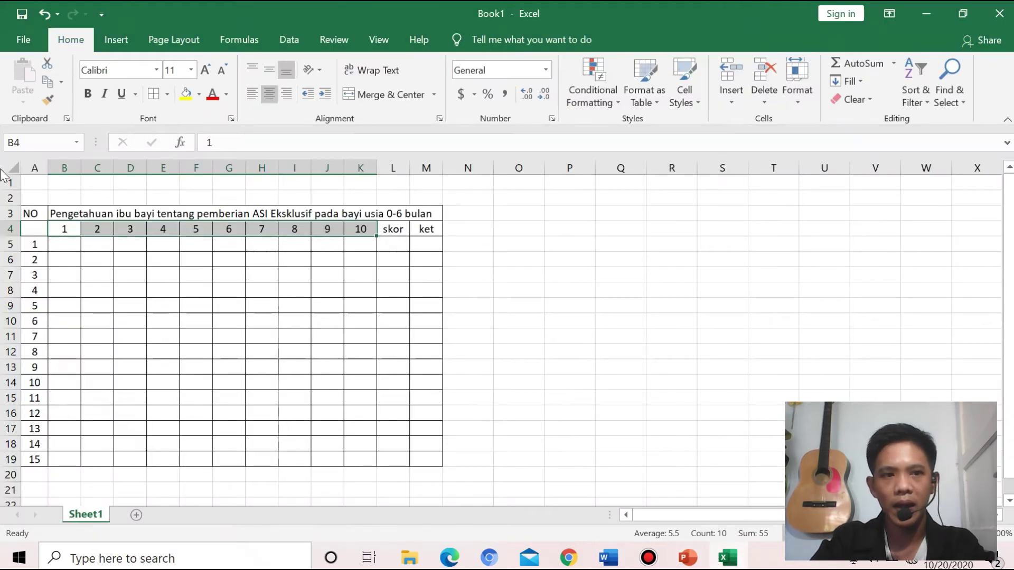
Compare the respondent numbers in A5:A19 and the statement headers in B4:K4 with the "10 pernyataan" line in the Word questionnaire
left_click_drag(33, 244, 33, 457)
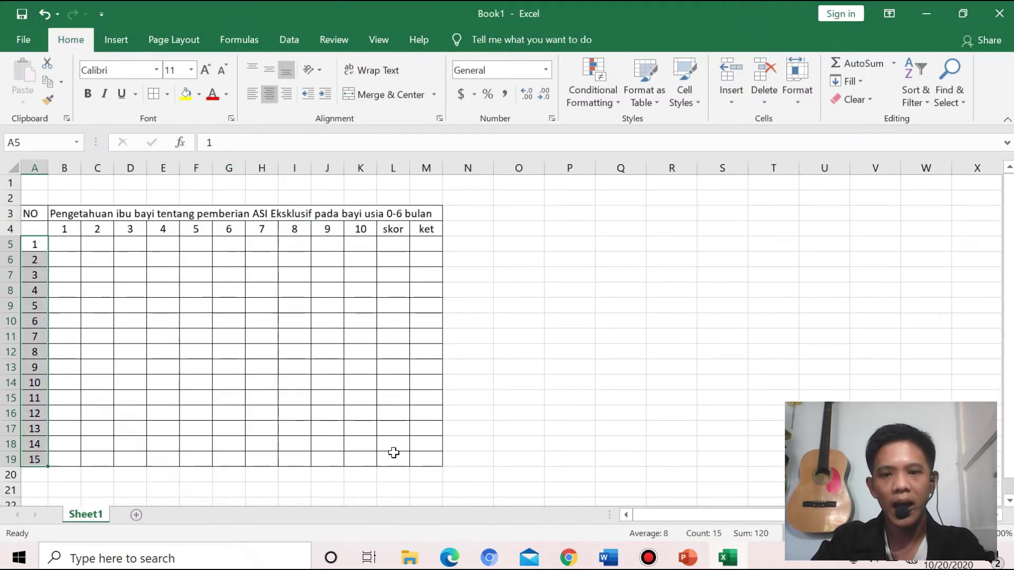
left_click(618, 558)
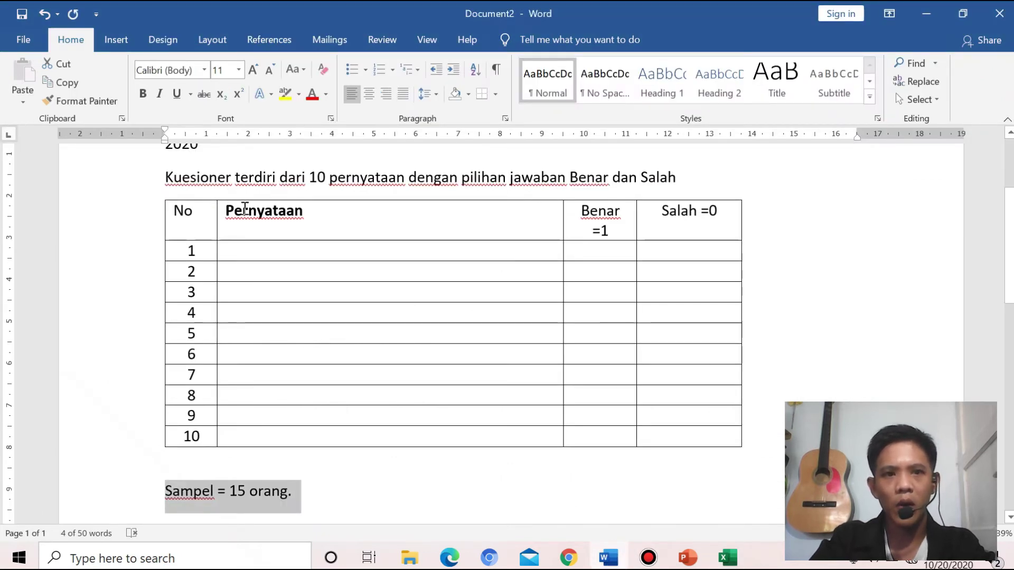
scroll(227, 216, "up", 3)
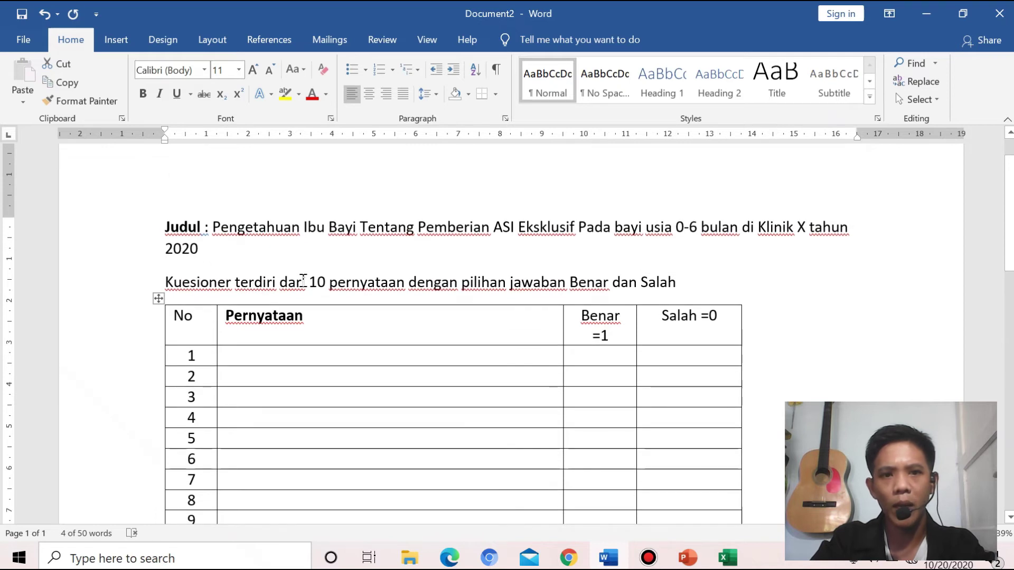
left_click_drag(312, 280, 413, 277)
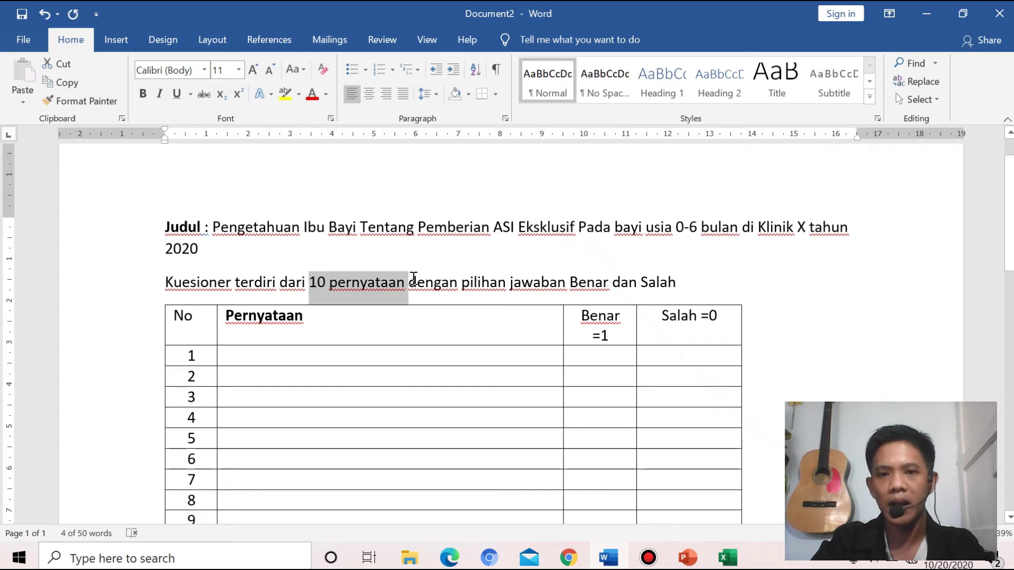
left_click_drag(413, 278, 454, 281)
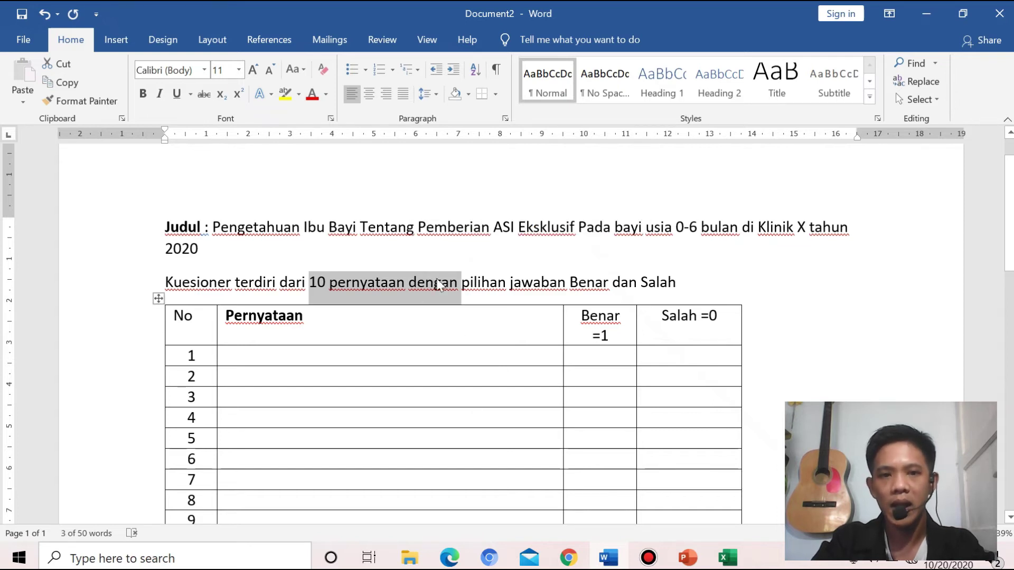
left_click(728, 558)
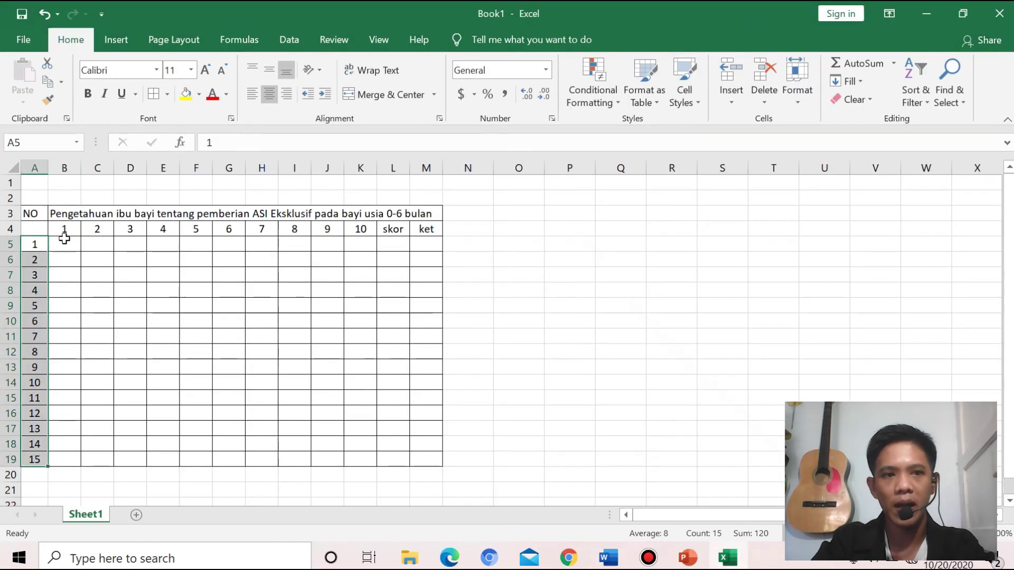
left_click_drag(63, 228, 360, 228)
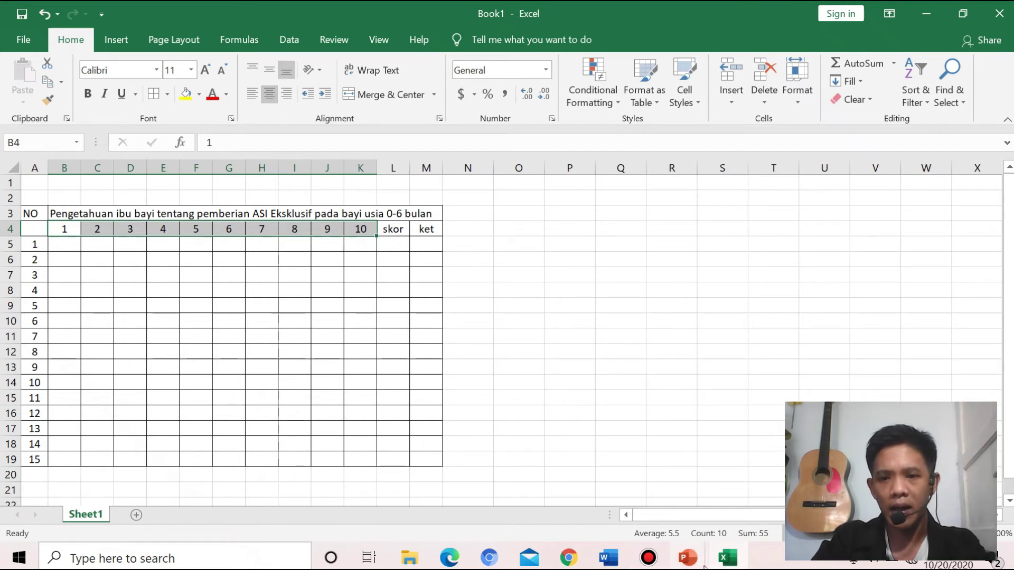
Review the questionnaire table and the sample size line in the Word document, and return to the Excel workbook
left_click(610, 559)
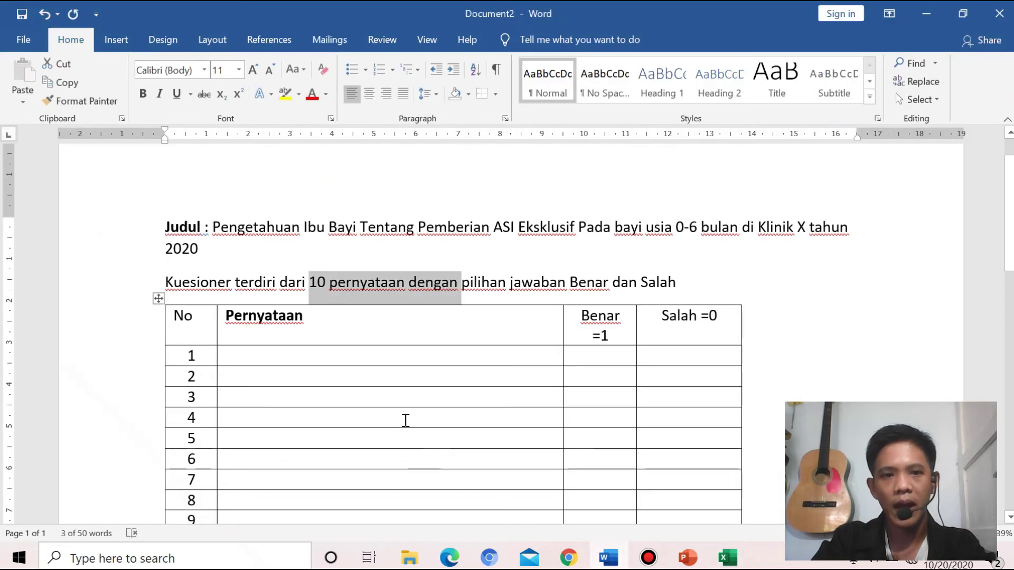
scroll(270, 295, "down", 1)
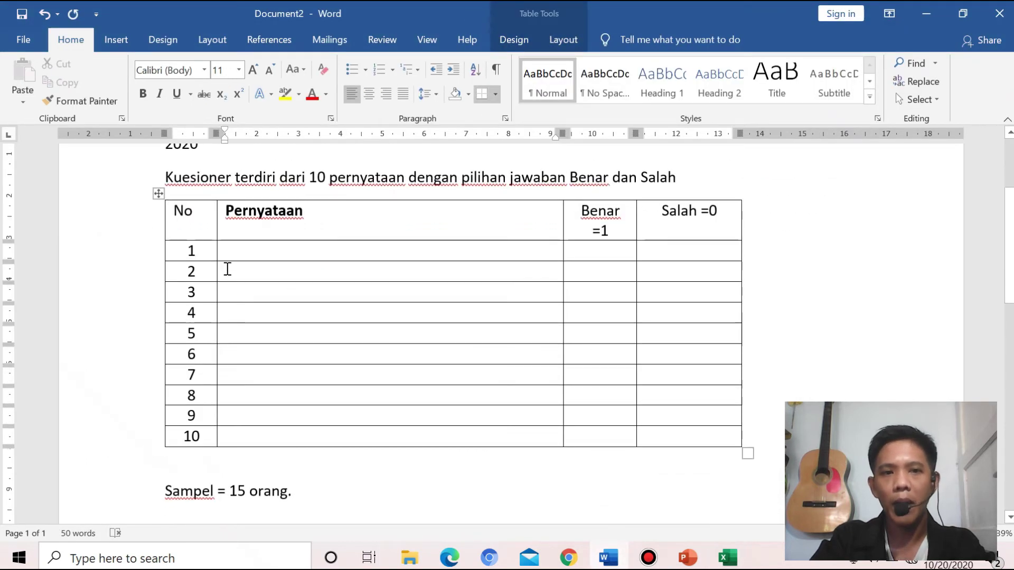
left_click(158, 196)
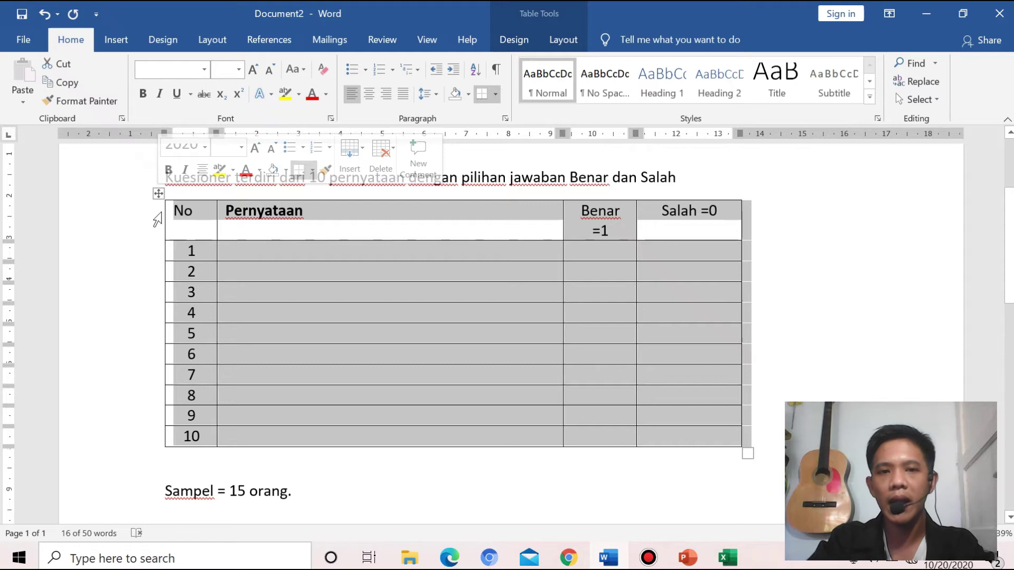
scroll(324, 250, "up", 1)
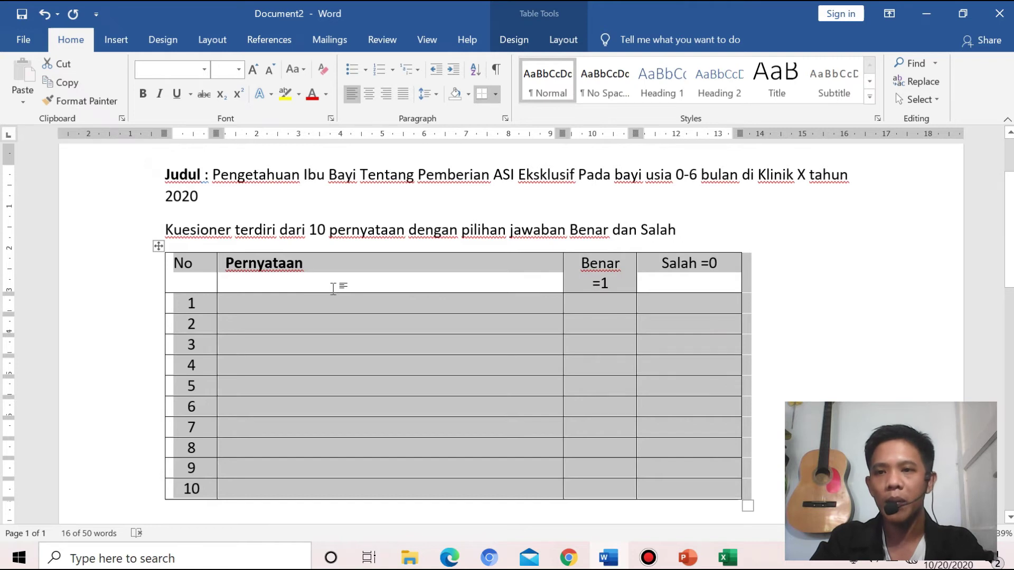
scroll(334, 289, "down", 4)
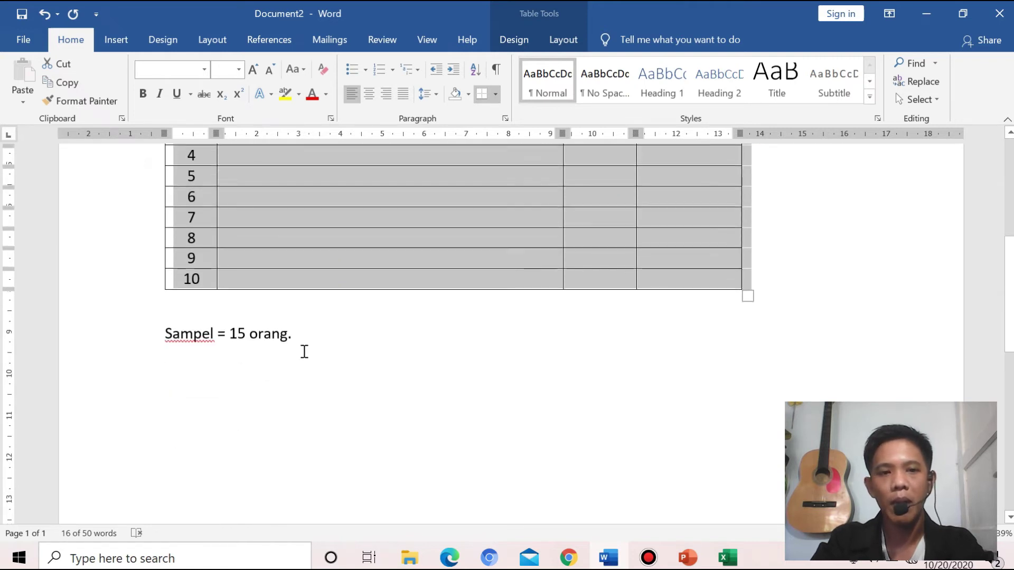
left_click_drag(301, 349, 176, 344)
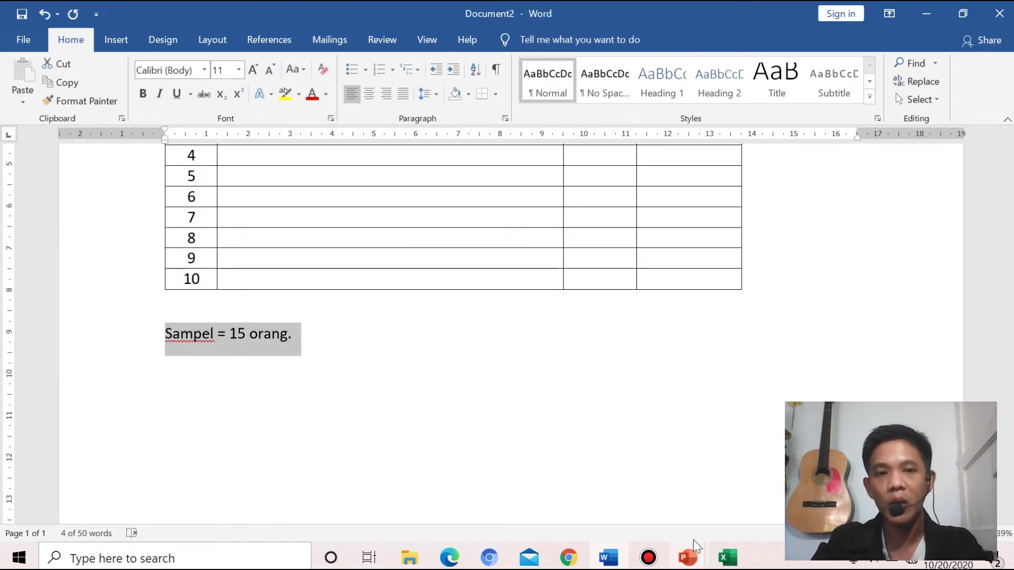
scroll(525, 384, "up", 3)
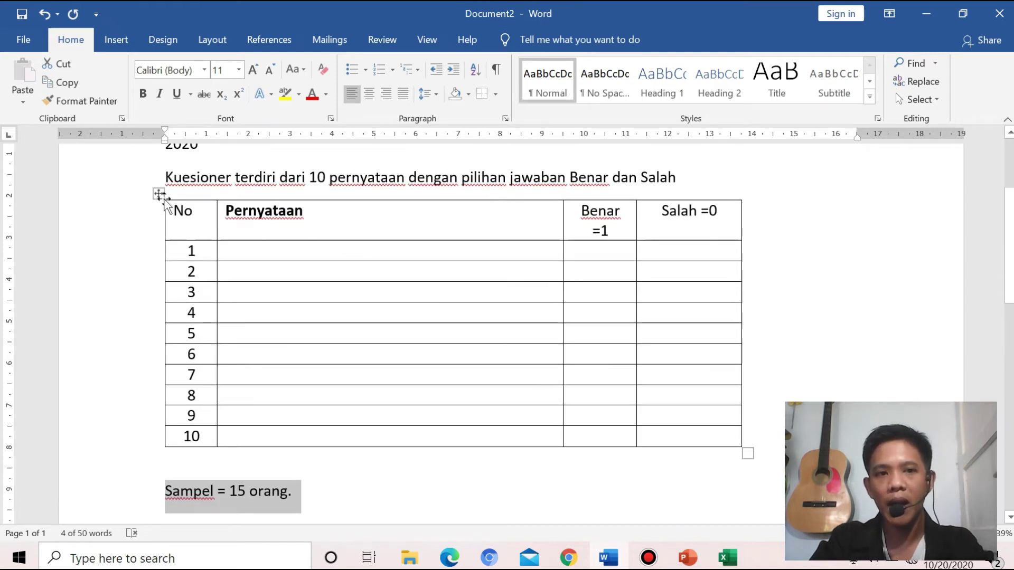
left_click(159, 193)
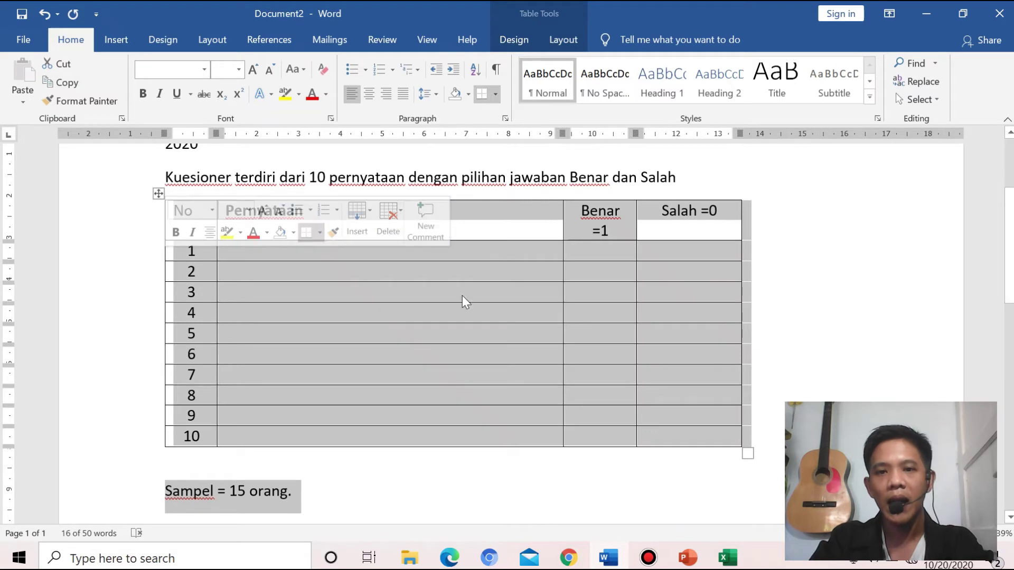
left_click(728, 559)
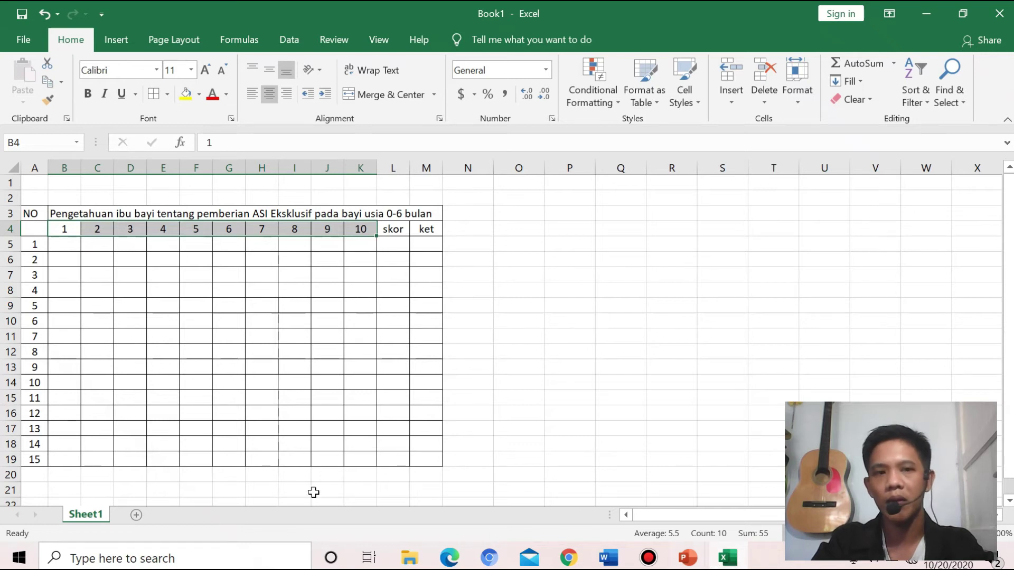
Enter a score of 1 in B5 for respondent 1's answer to statement 1
left_click(68, 245)
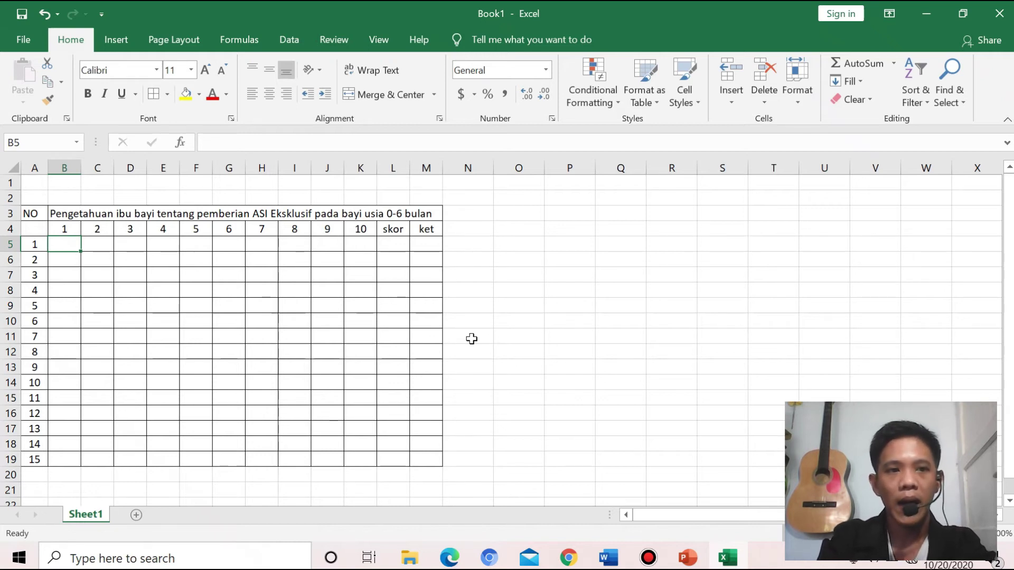
left_click(35, 244)
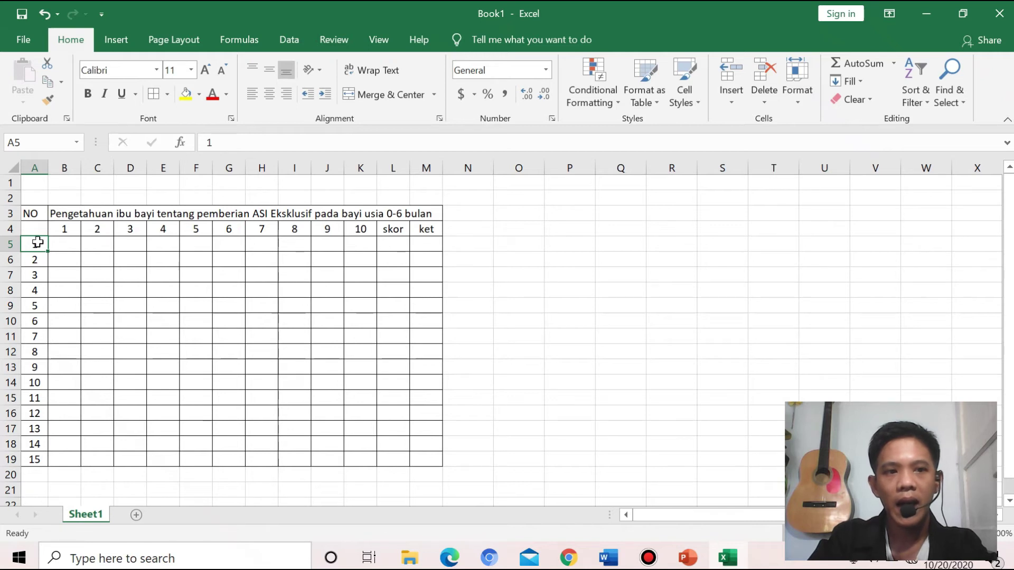
left_click(66, 229)
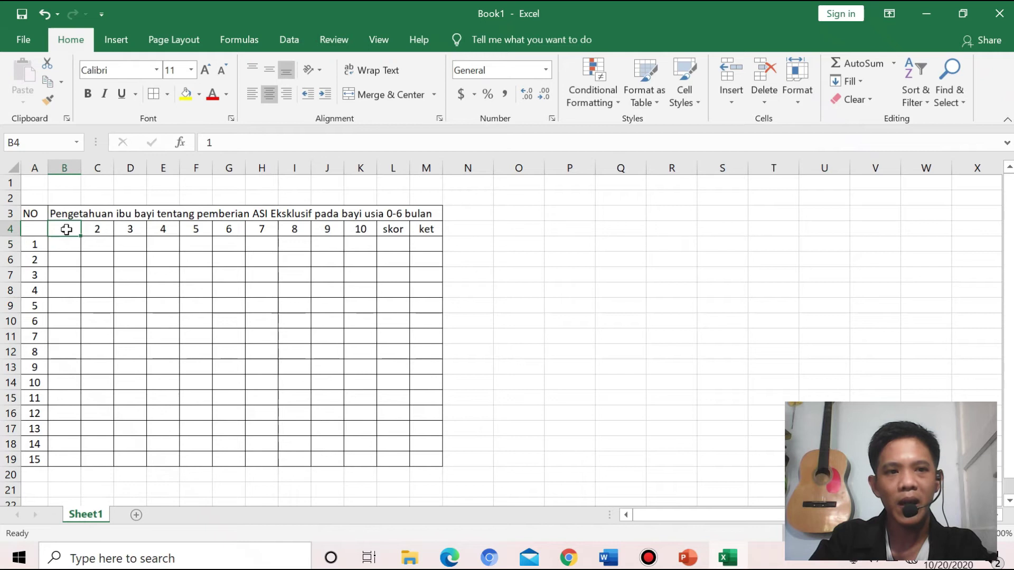
left_click(73, 249)
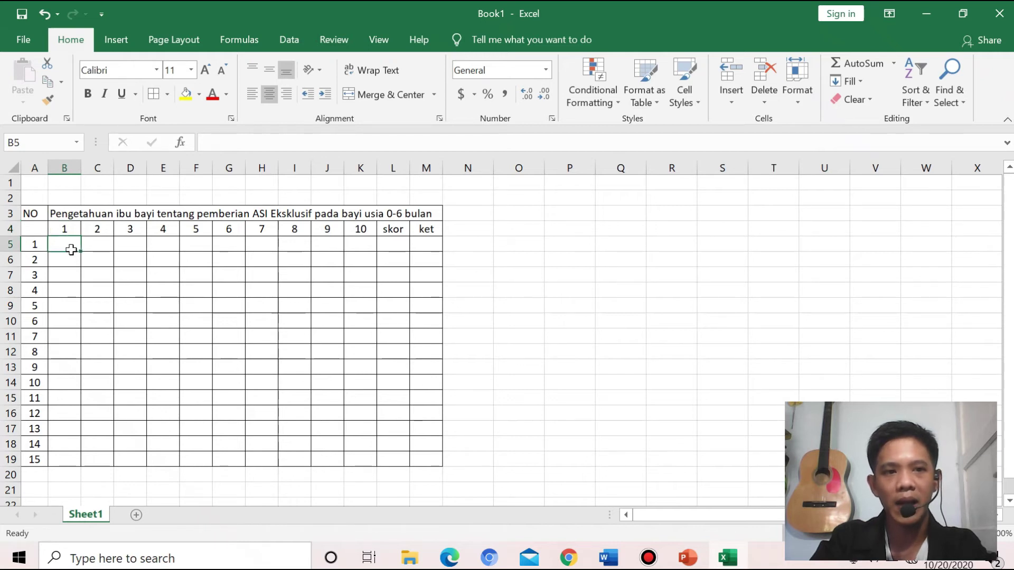
type("1")
key("Tab")
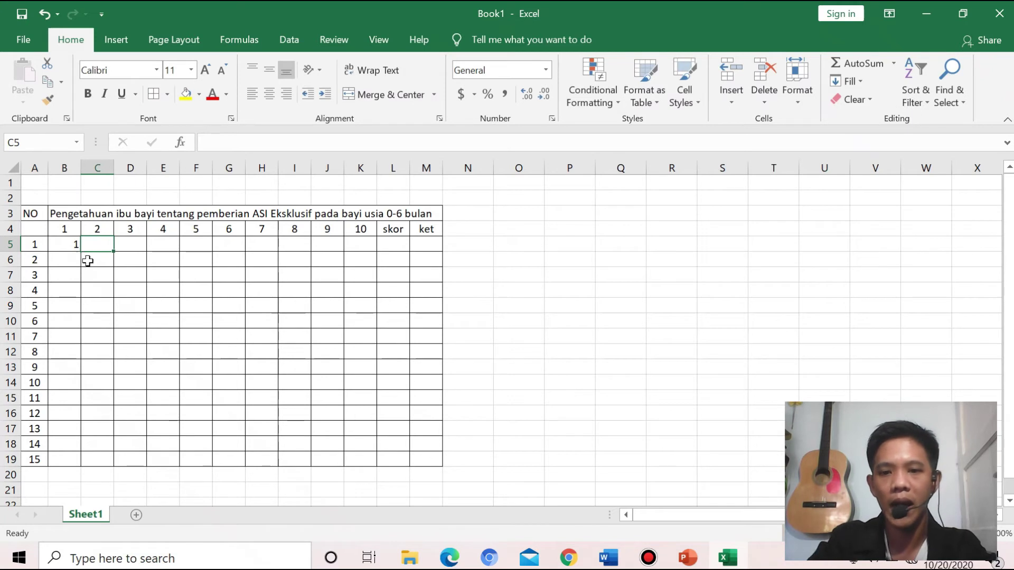
Check the Benar and Salah score values in the Word table, and enter 1, 1 and 0 in C5:E5 of the Excel sheet
left_click(608, 558)
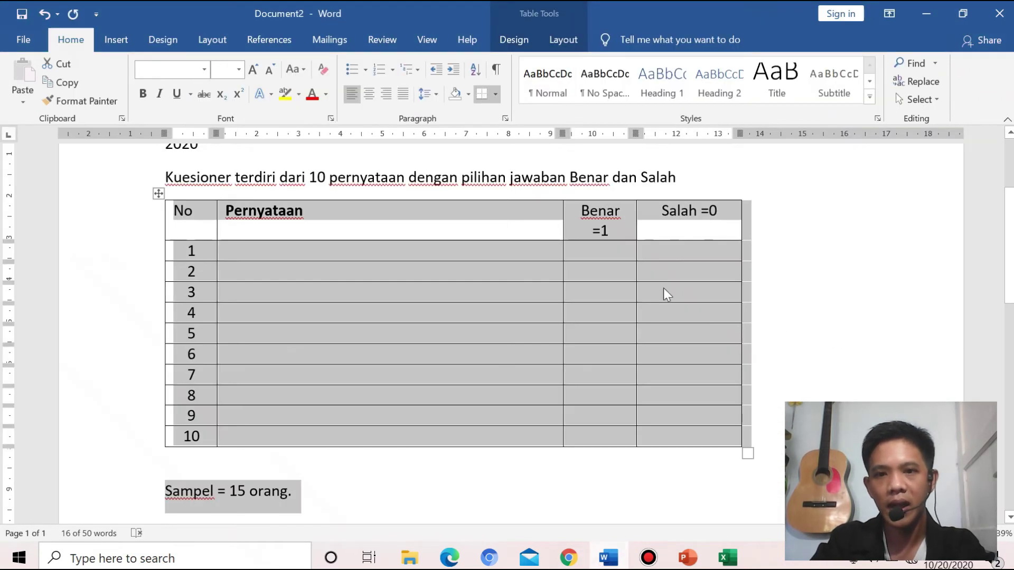
left_click_drag(619, 230, 582, 209)
left_click_drag(722, 209, 661, 209)
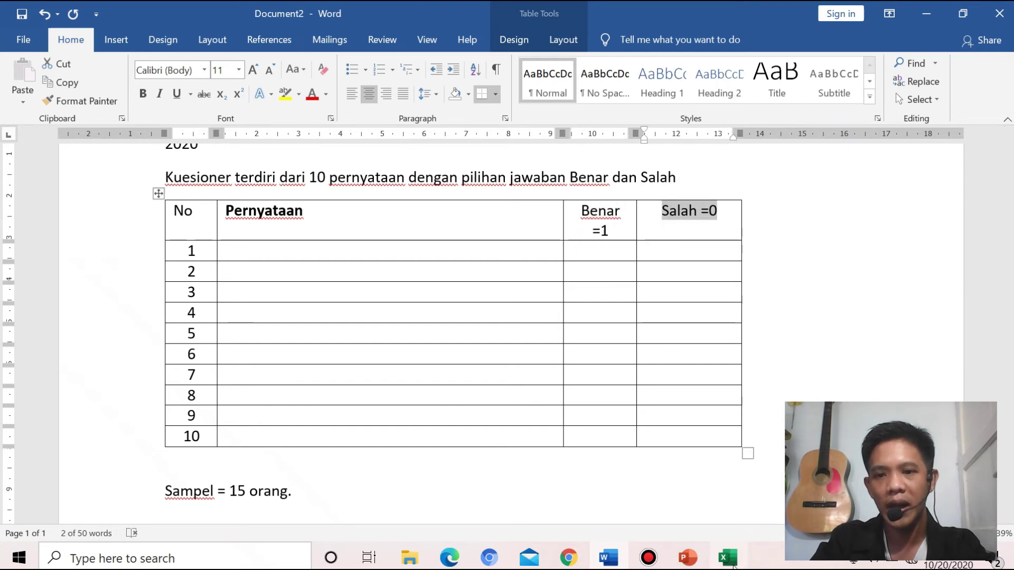
left_click(728, 558)
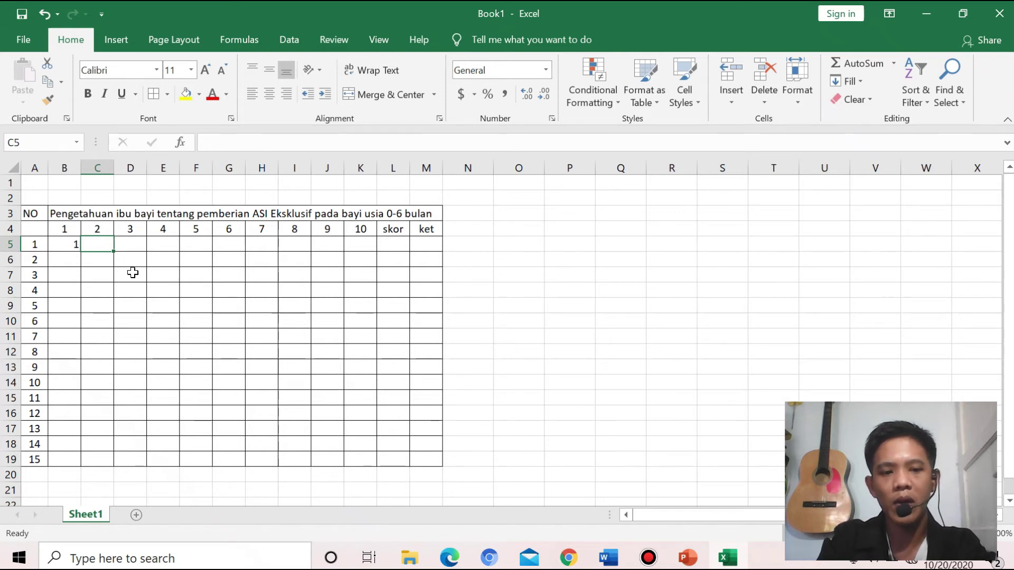
type("1")
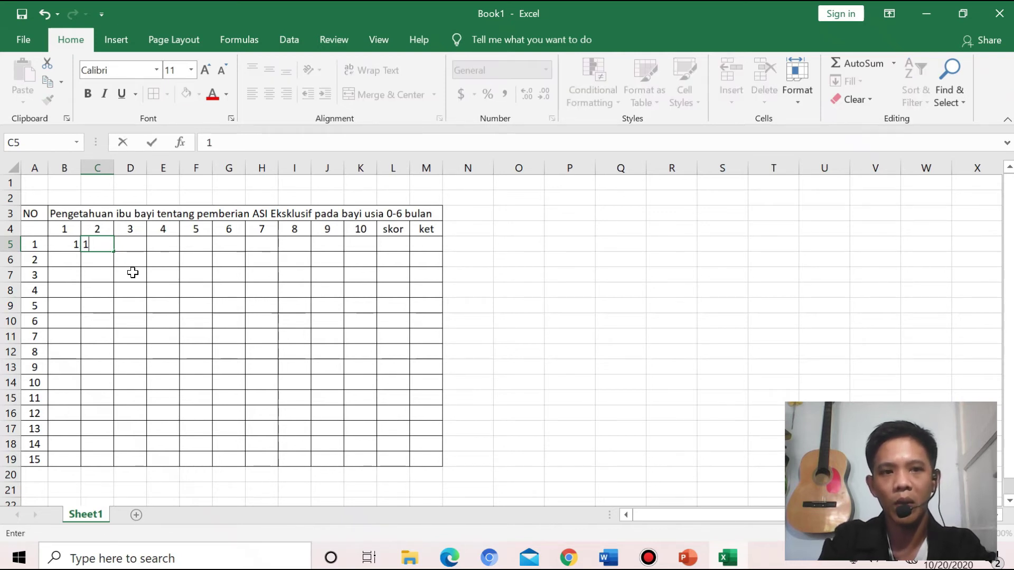
key("Tab")
type("1")
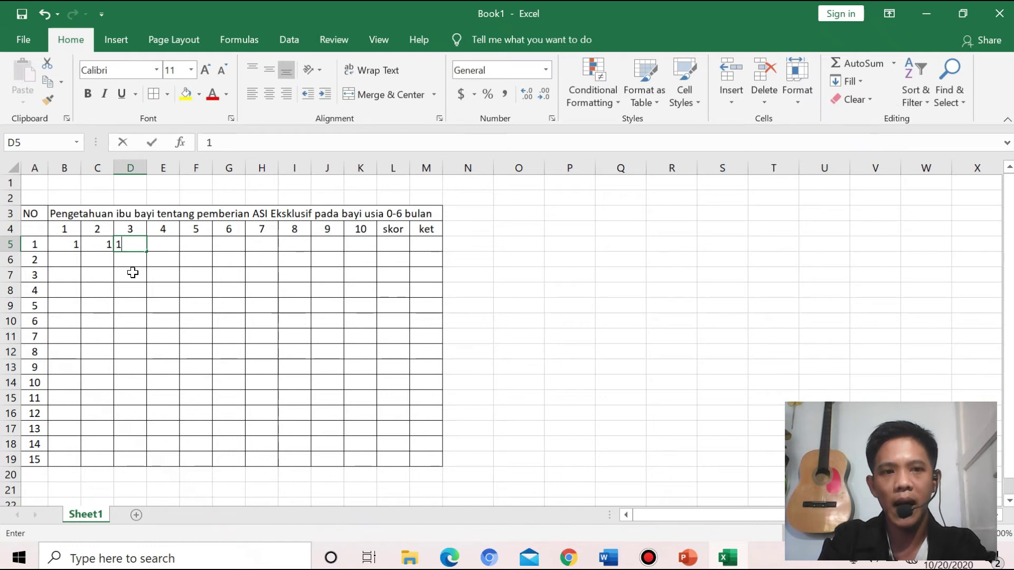
key("Tab")
type("0")
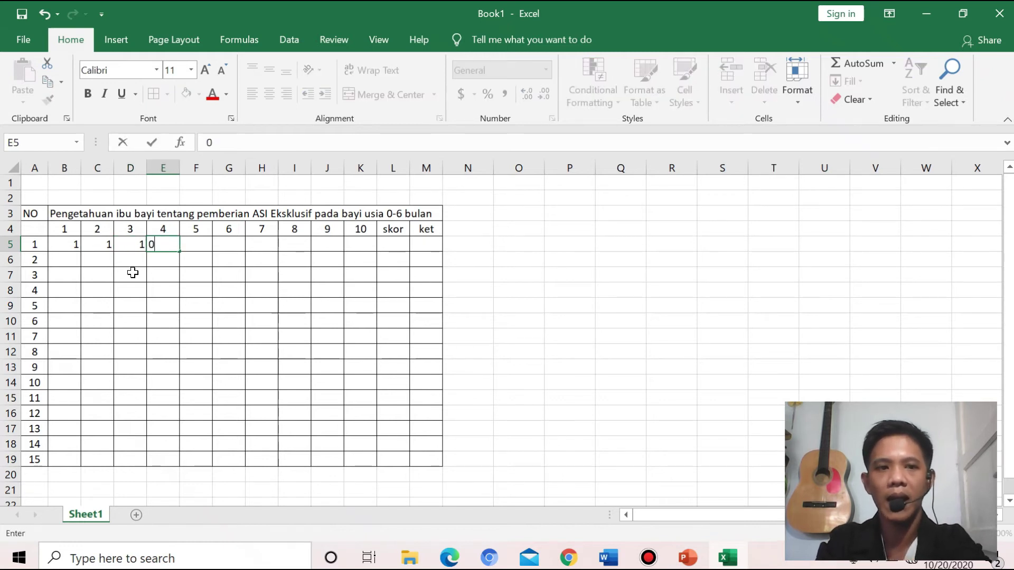
key("Tab")
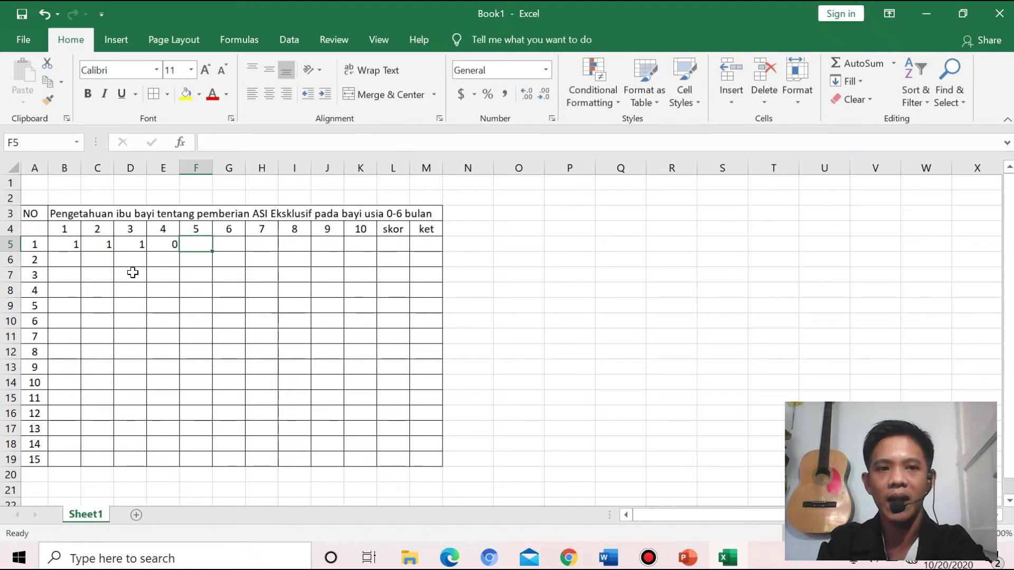
Complete respondent 1's answers for statements 5 to 10 by entering 0, 1, 1, 0, 1 and 0 in F5:K5
type("0")
key("Tab")
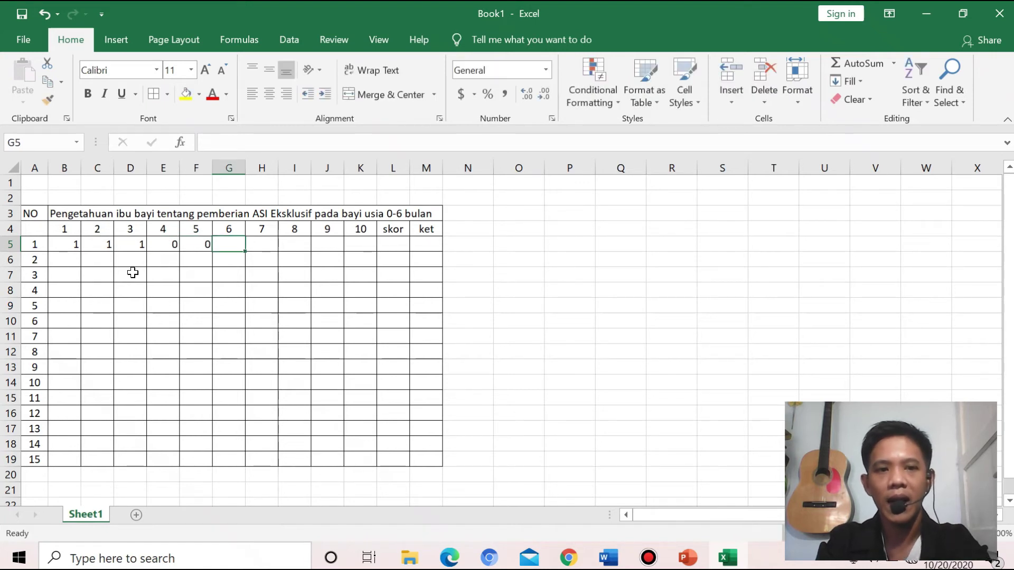
type("1")
key("Tab")
type("1")
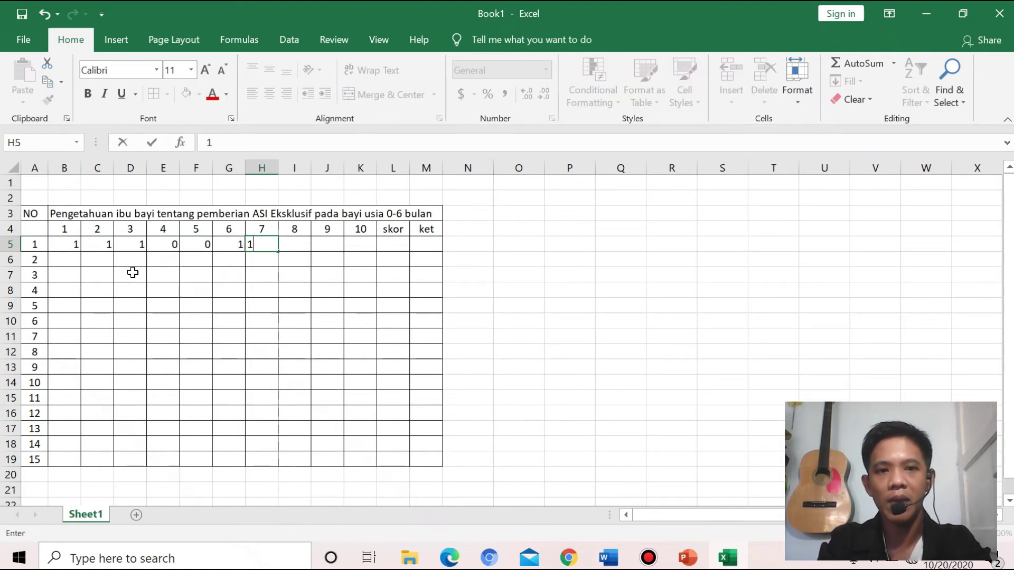
key("Tab")
key("Tab")
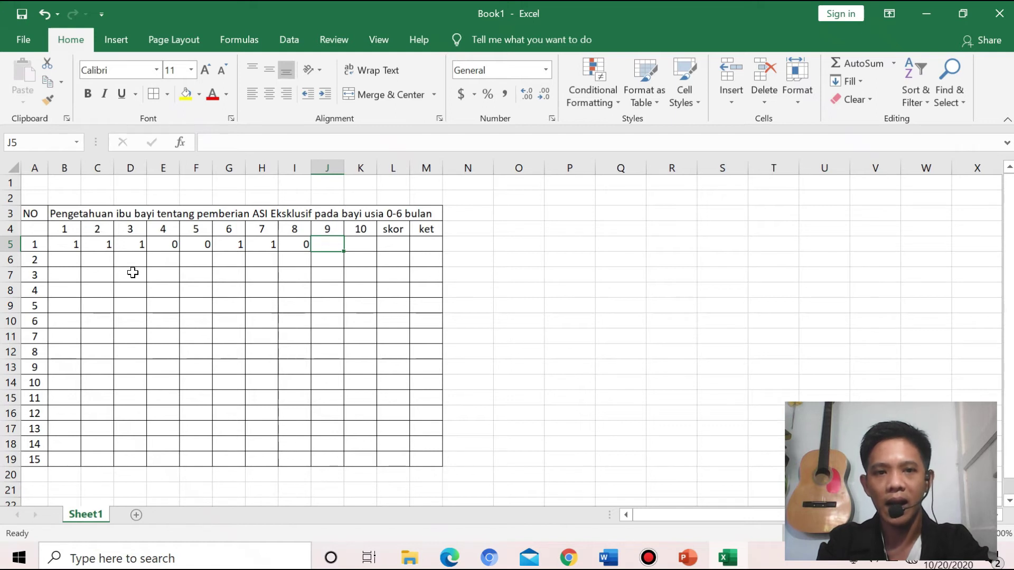
type("1")
key("Tab")
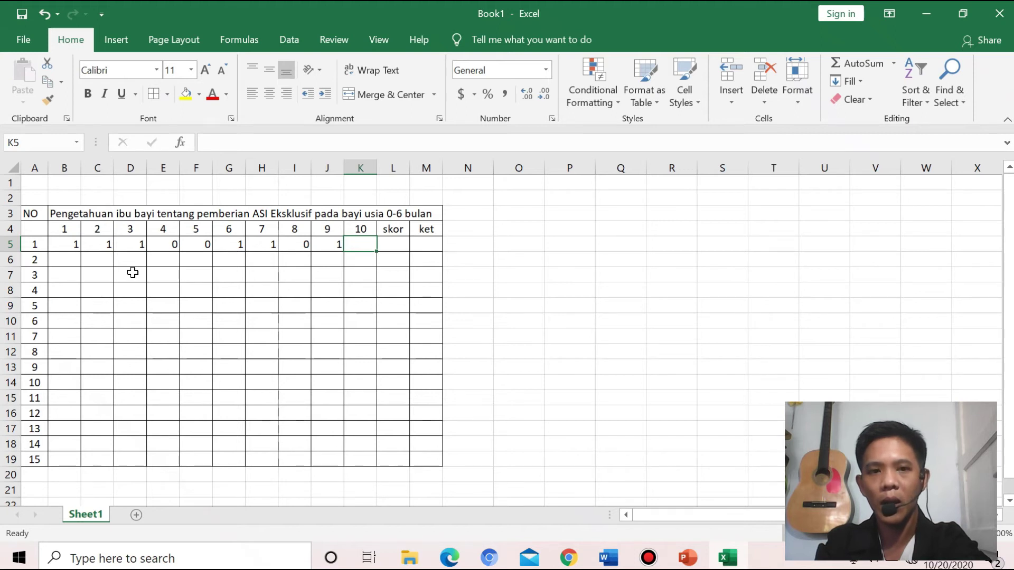
type("0")
key("Tab")
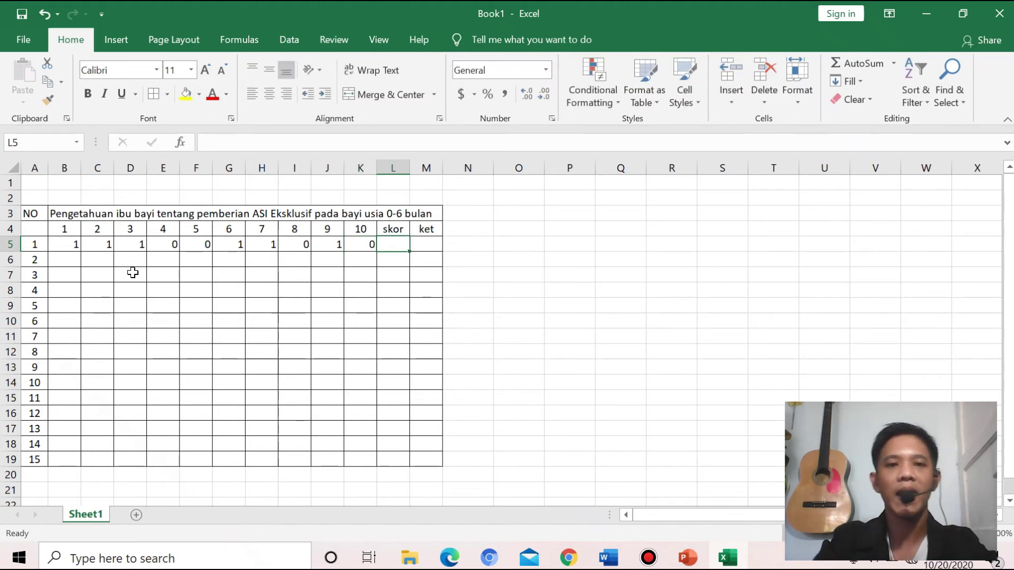
Center the answer cells B5:M19 horizontally
left_click_drag(73, 244, 421, 457)
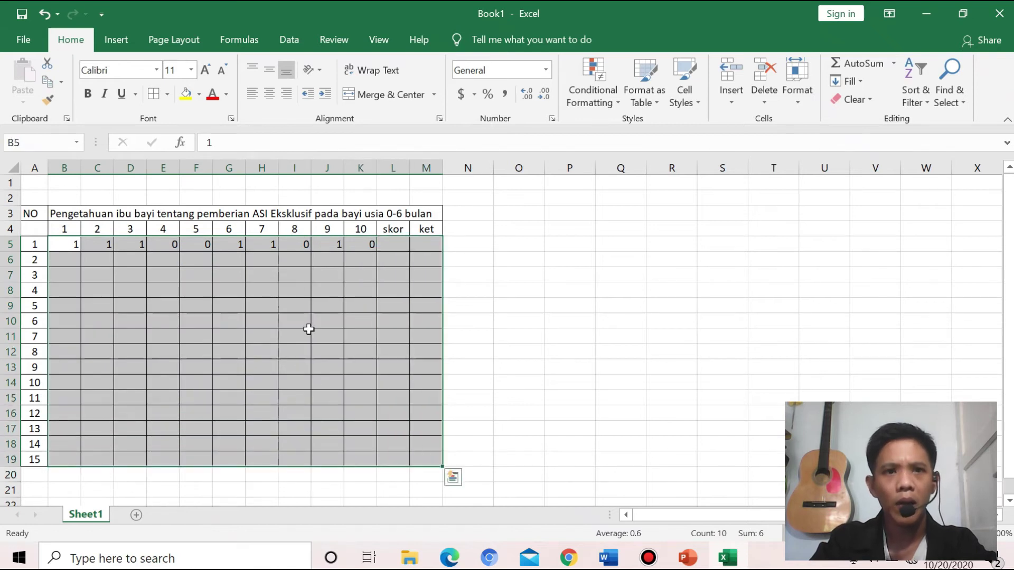
left_click(268, 94)
left_click(219, 308)
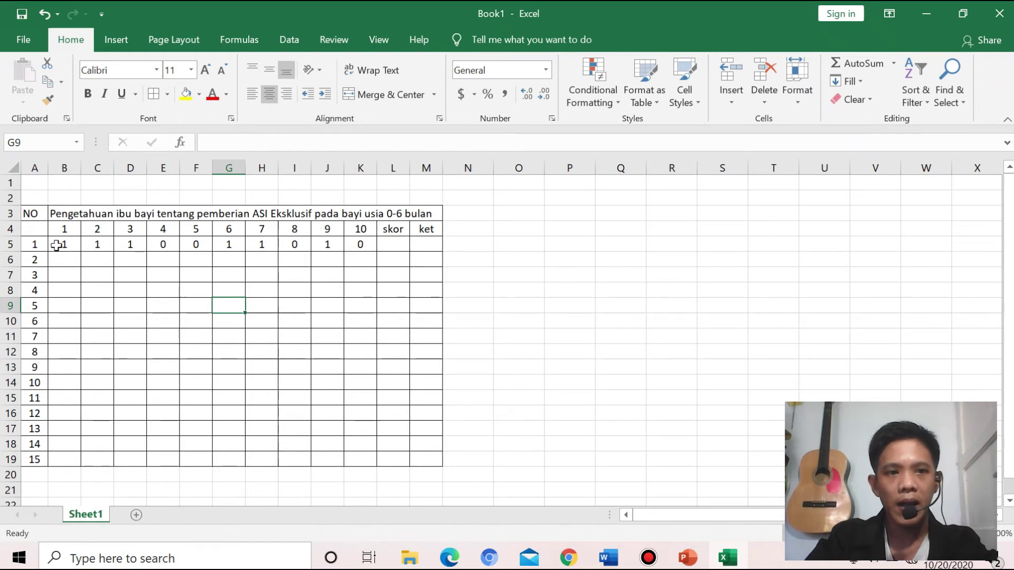
Review respondent 1's recorded answers to the ten statements across row 5
left_click(32, 244)
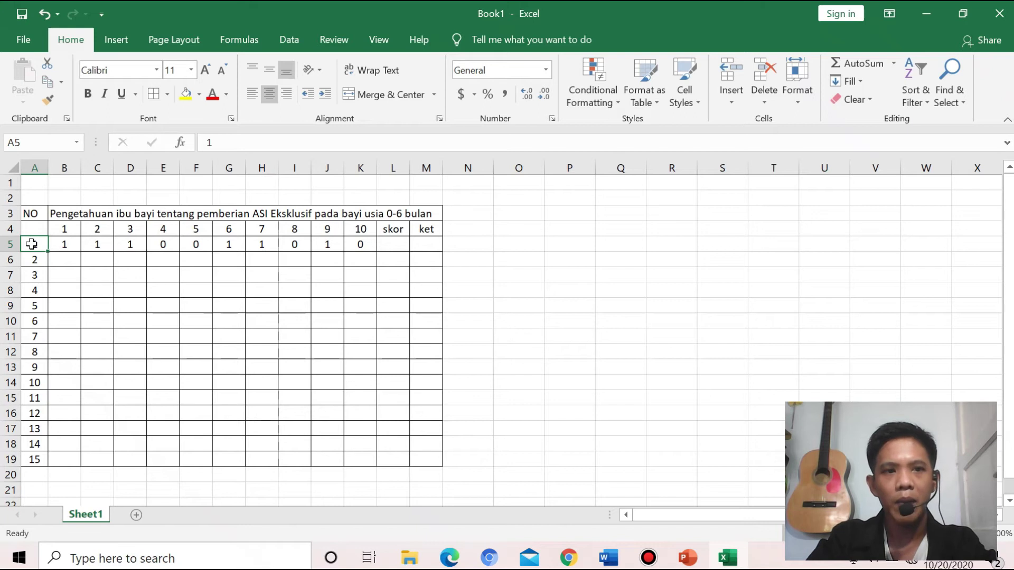
left_click(63, 228)
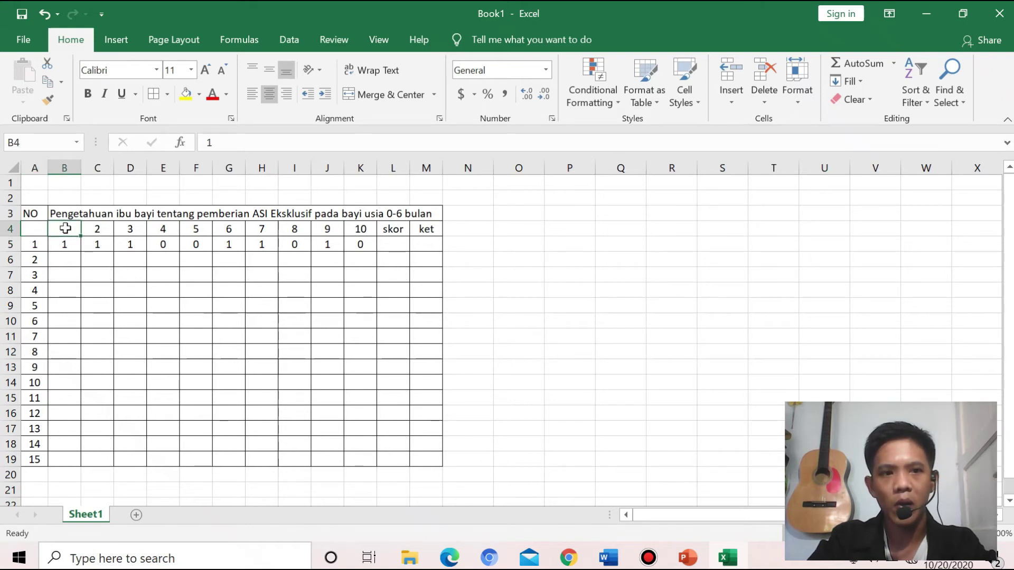
left_click(66, 244)
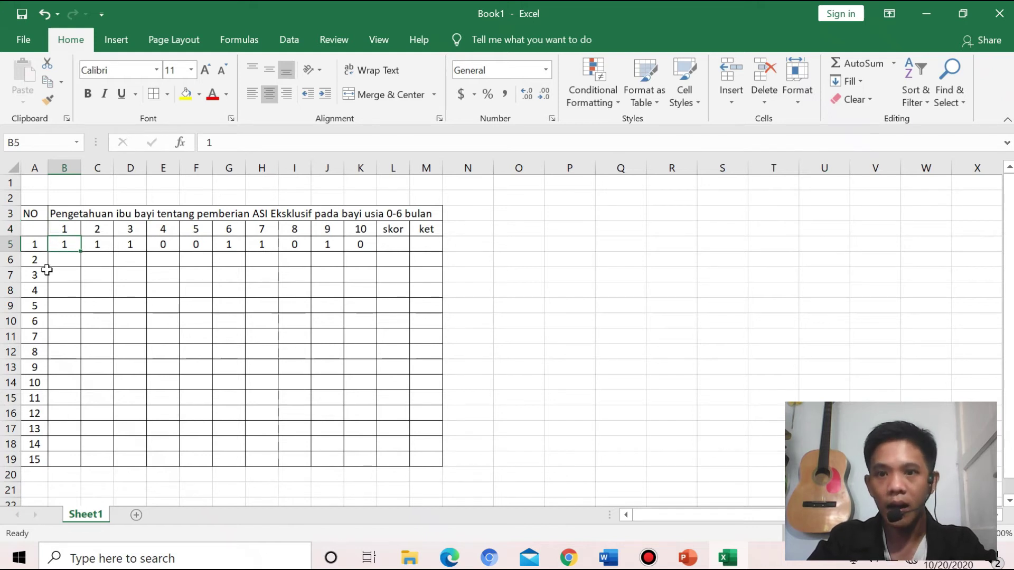
left_click(102, 244)
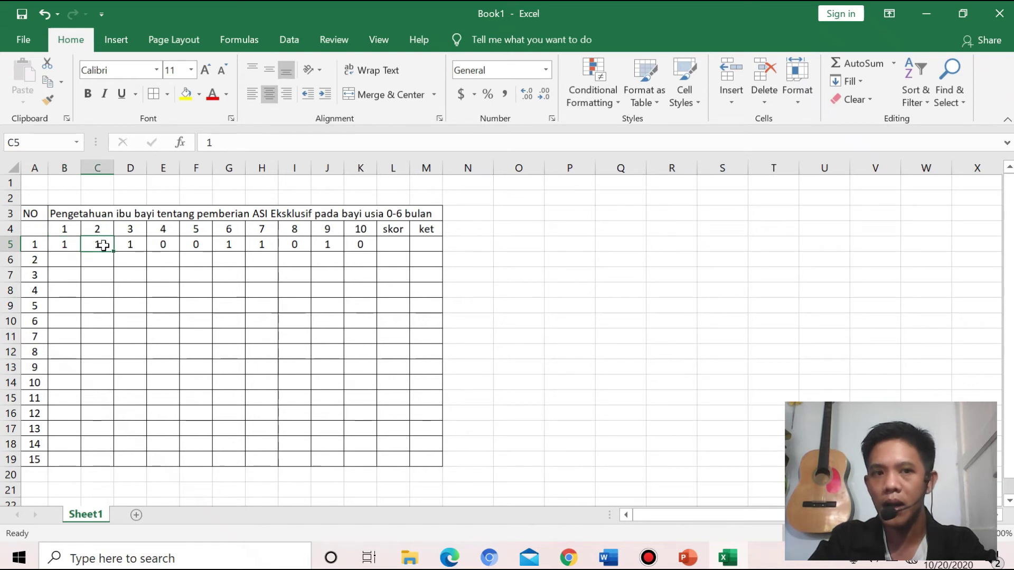
left_click(135, 247)
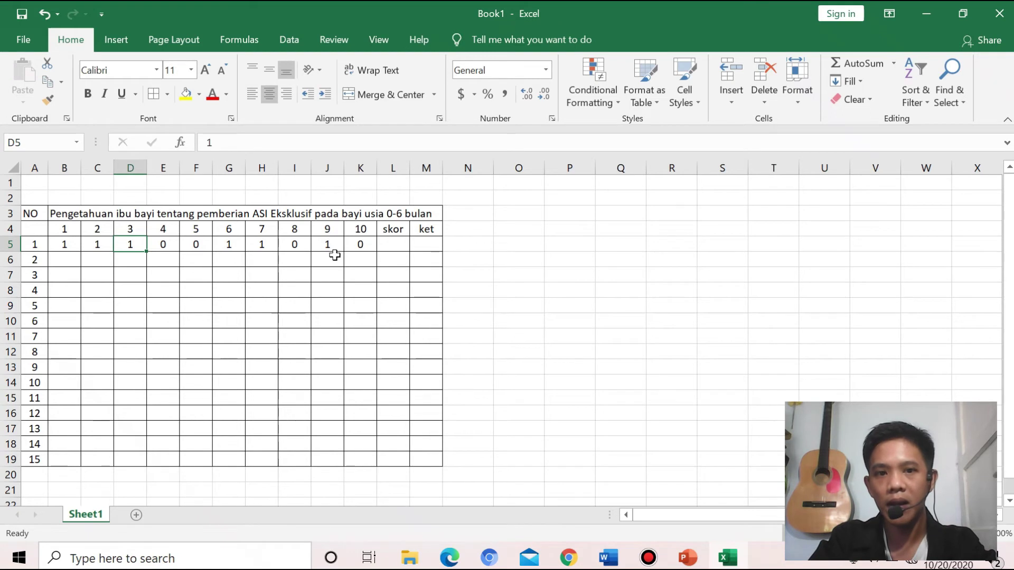
left_click(10, 244)
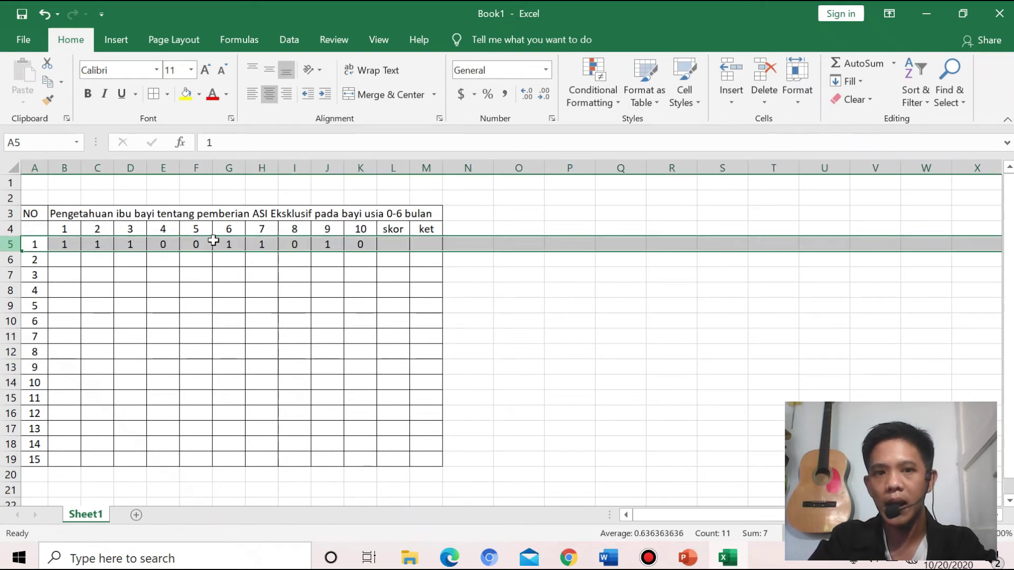
left_click(362, 244)
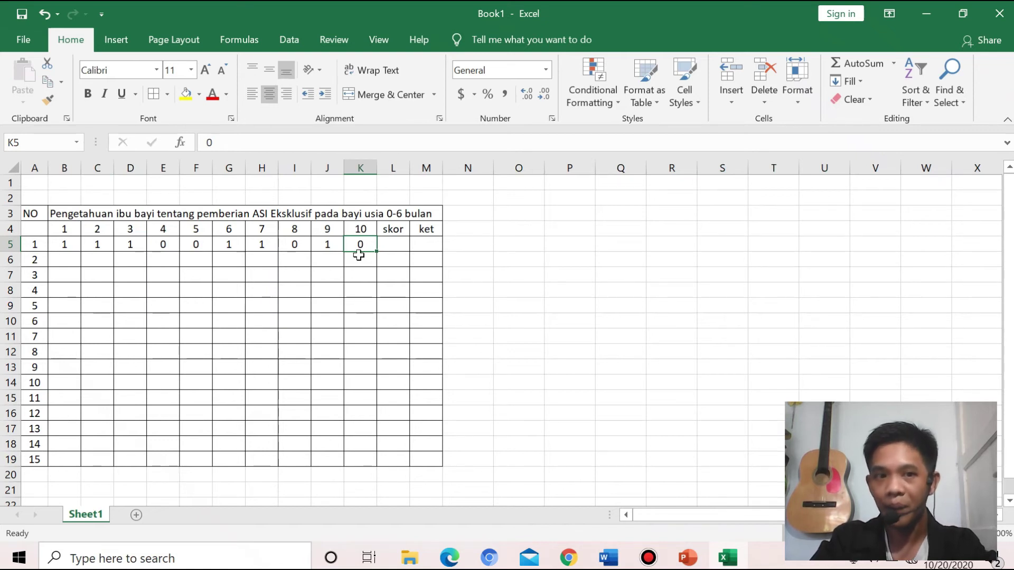
Enter respondent 2's answers to statements 1 to 5 as 0, 0, 1, 1 and 1 in B6:F6
left_click(9, 259)
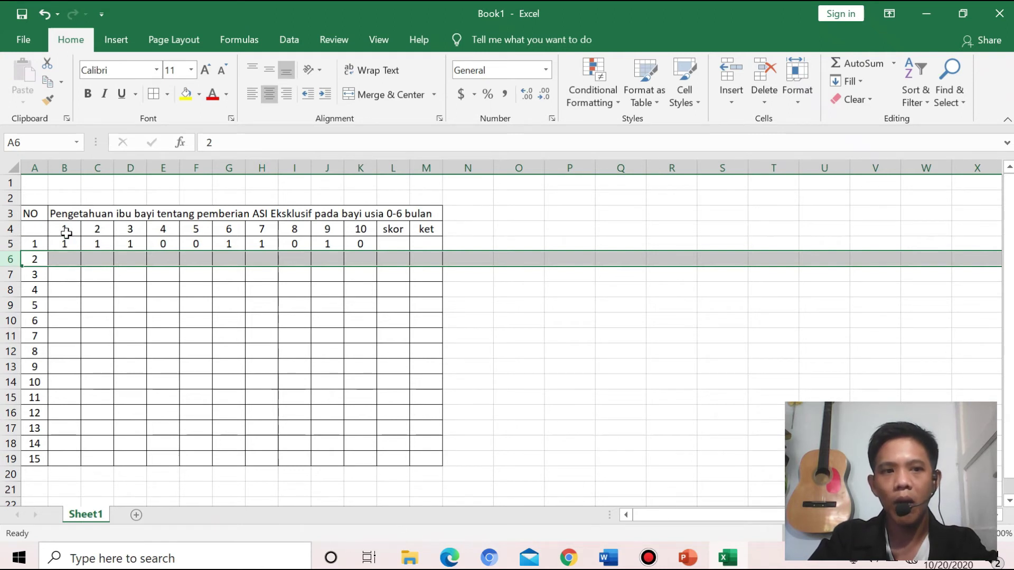
left_click(63, 261)
type("0")
left_click(91, 266)
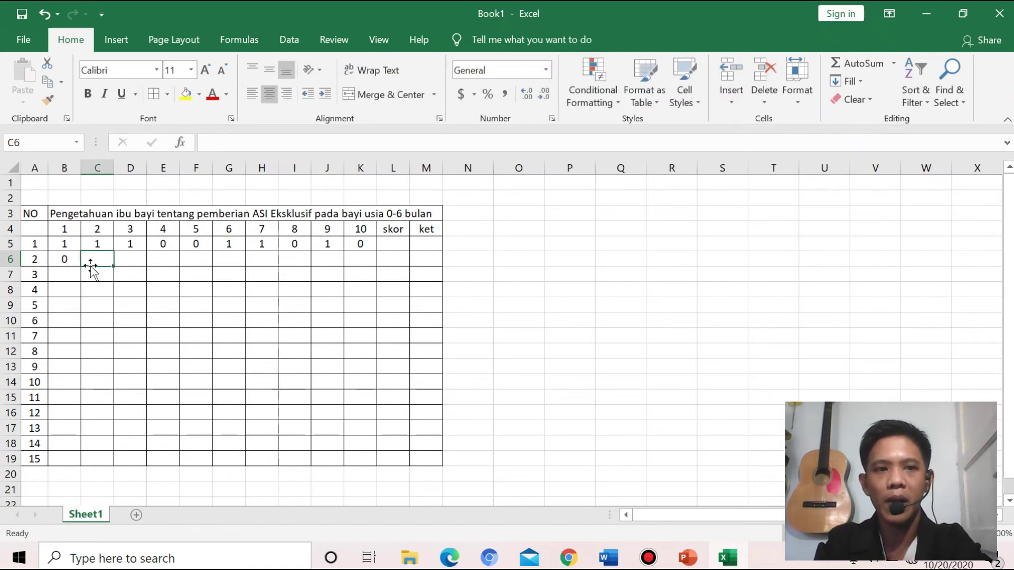
type("0")
key("Tab")
type("1")
key("Tab")
type("1")
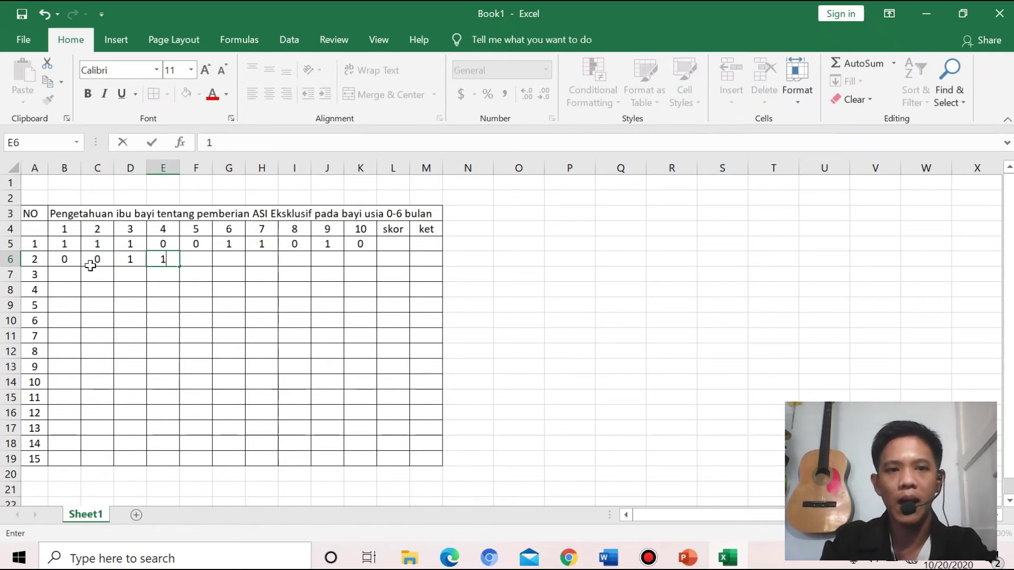
key("Tab")
type("1")
key("Tab")
Complete respondent 2's answers for statements 6 to 10 with 1, 0, 0, 0 and 1 in G6:K6
type("1")
key("Tab")
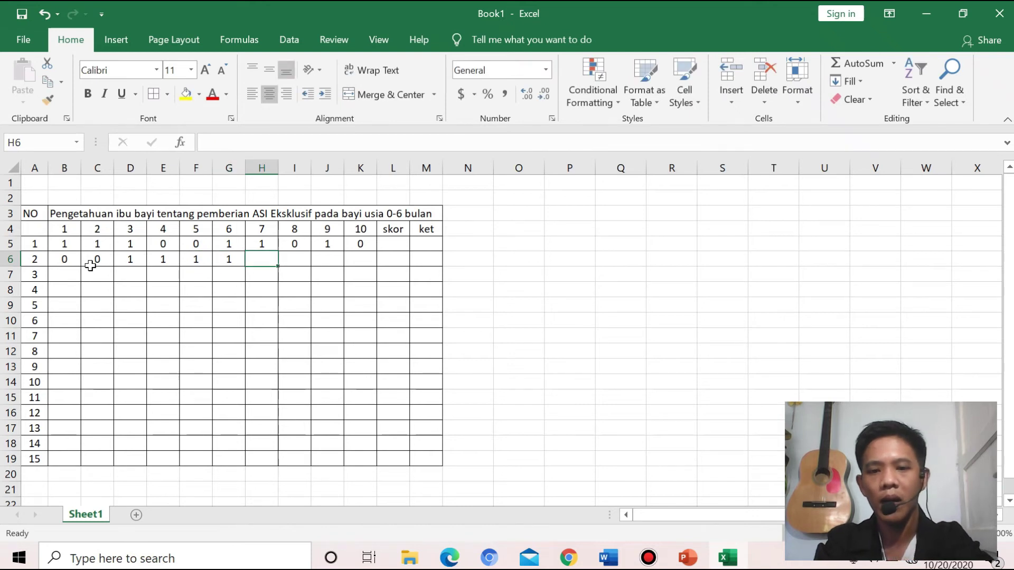
type("0")
key("Tab")
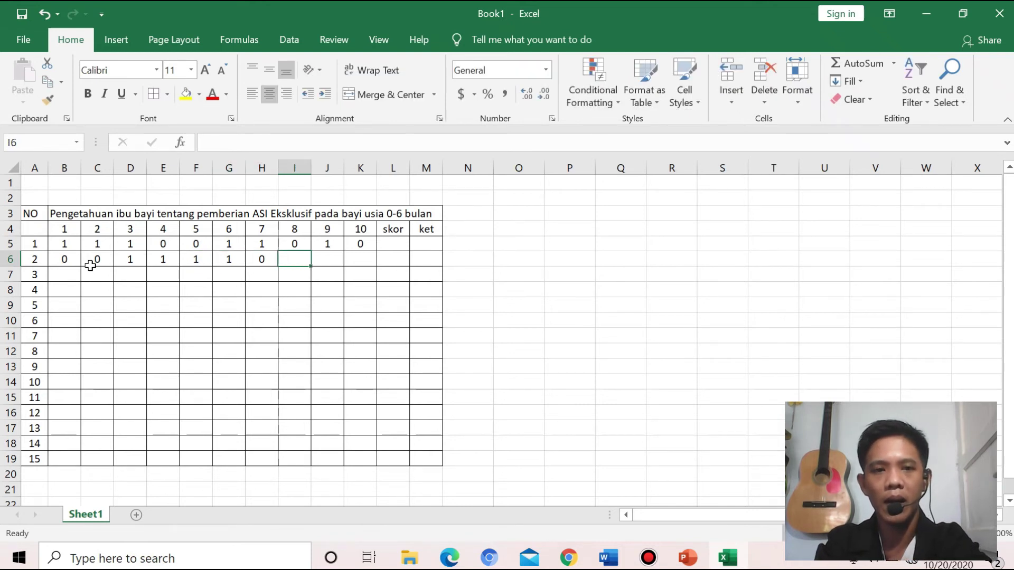
type("0")
key("Tab")
type("0")
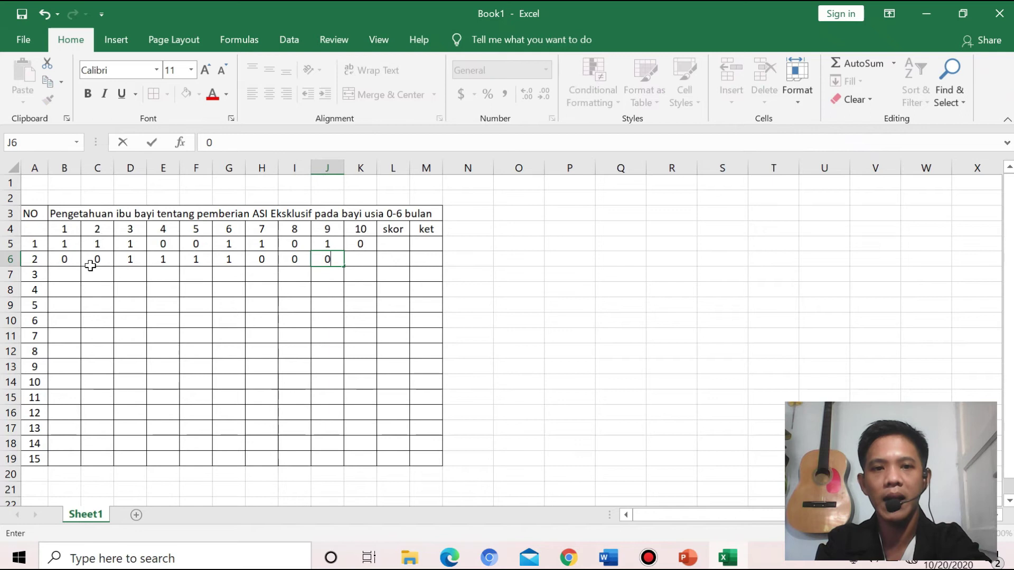
key("Tab")
type("1")
key("Tab")
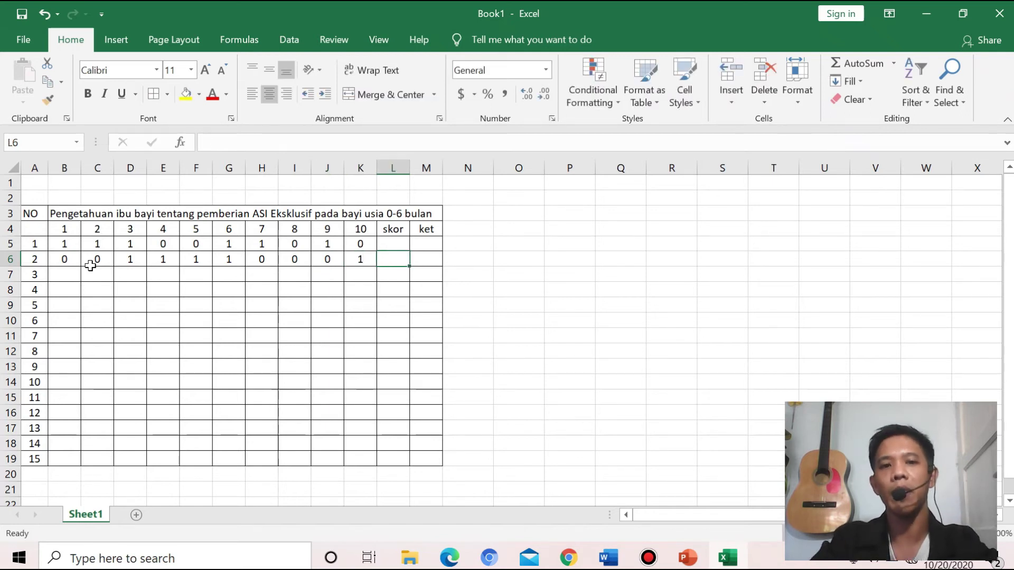
left_click_drag(66, 243, 362, 261)
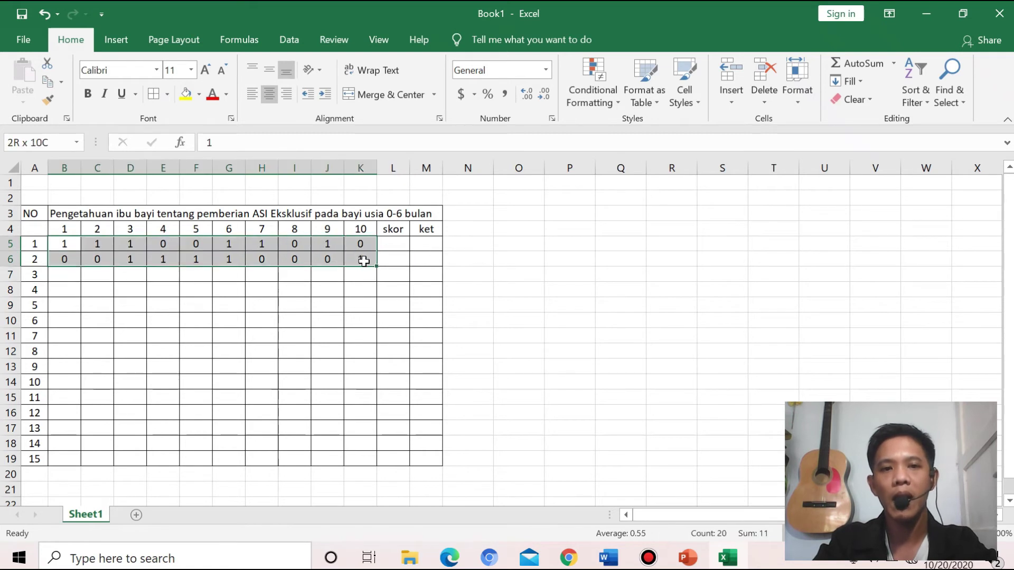
Enter respondent 3's answers as 1 in B7:J7 and 0 in K7
left_click(69, 283)
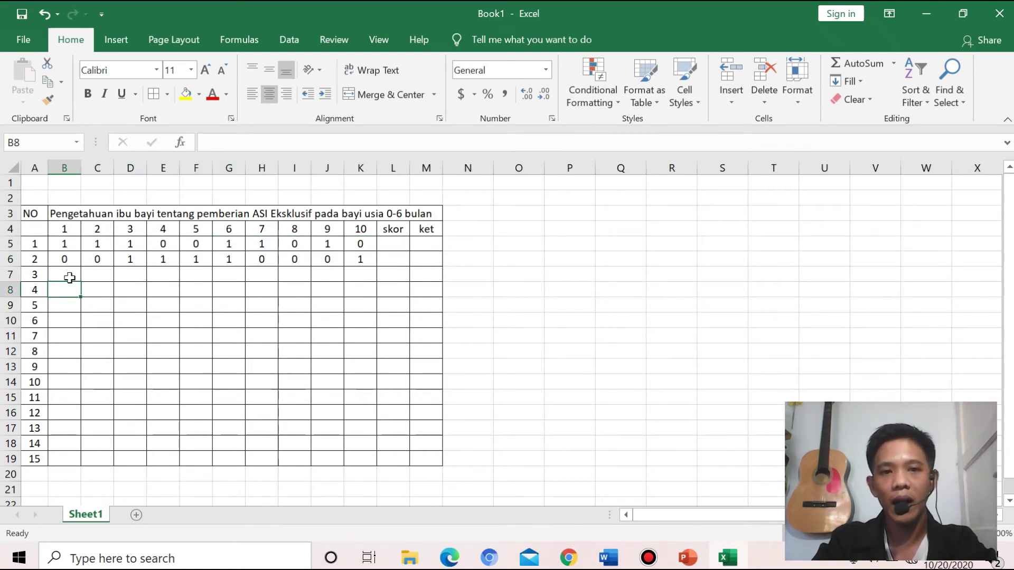
left_click(67, 272)
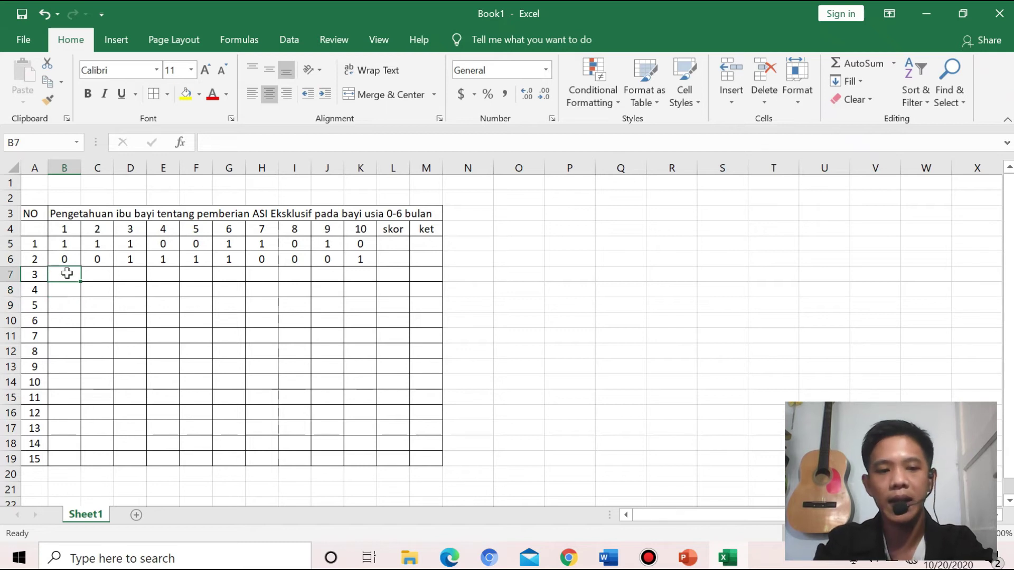
type("1\t1\t")
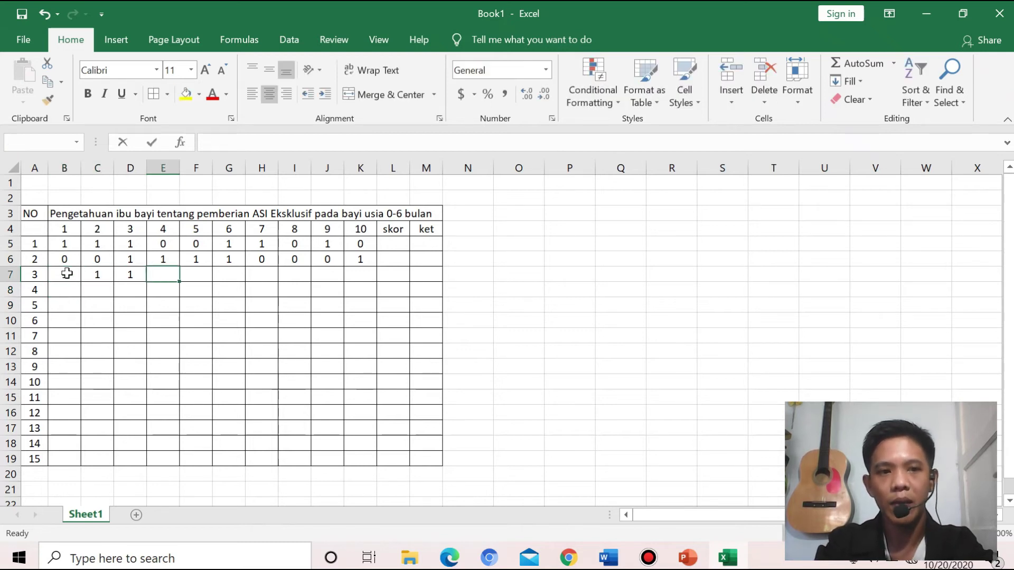
type("1\t1\t1\t1\t1\t1\t1\t1")
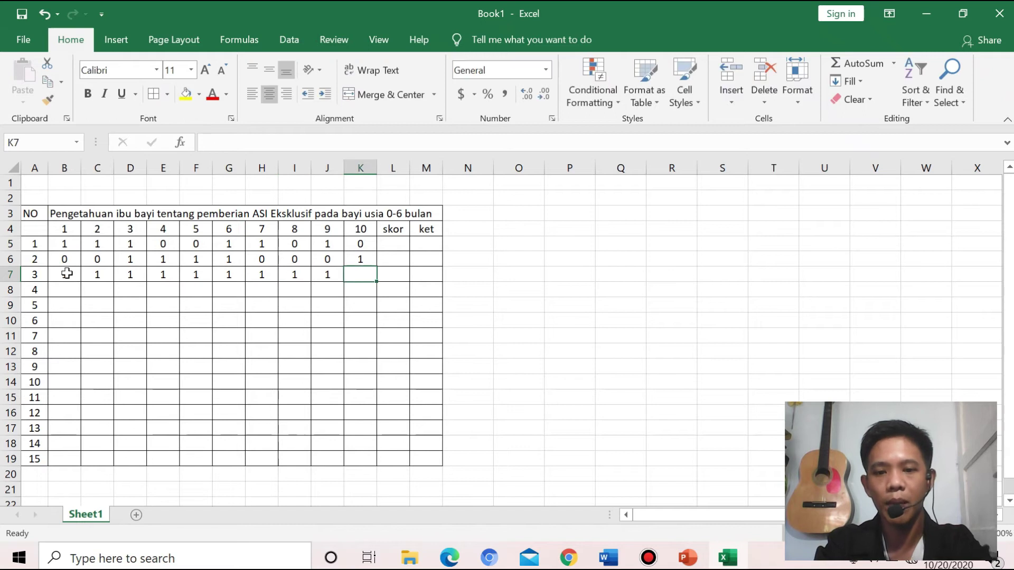
type("0")
Enter 1 for all ten of respondent 4's answers in B8:K8
key("Down")
type("1")
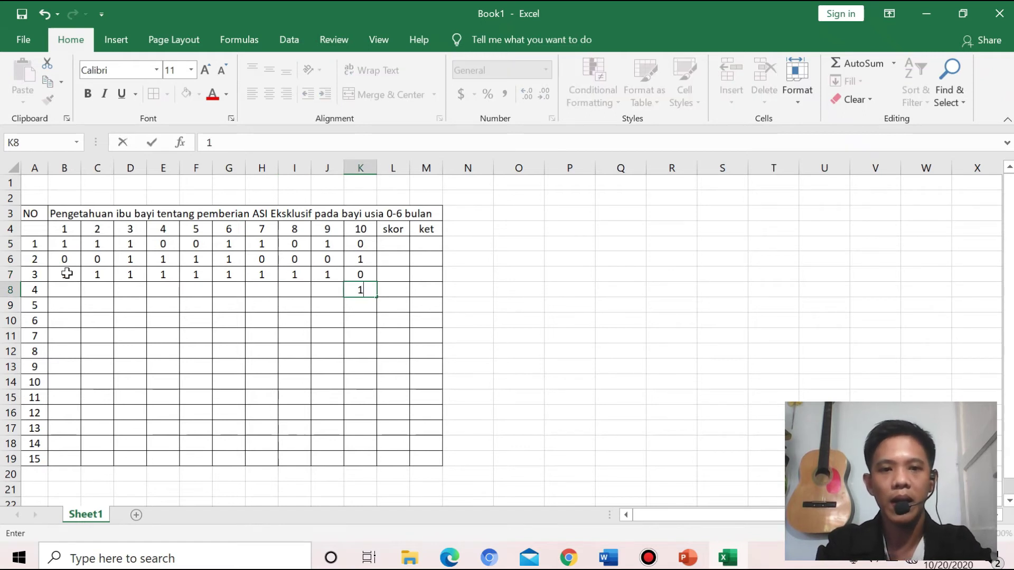
key("Left")
type("1")
key("Left")
type("1")
key("Left")
key("1")
key("Left")
key("1")
key("Left")
key("1")
key("Left")
key("1")
key("Left")
key("1")
key("Left")
key("1")
key("Left")
type("1")
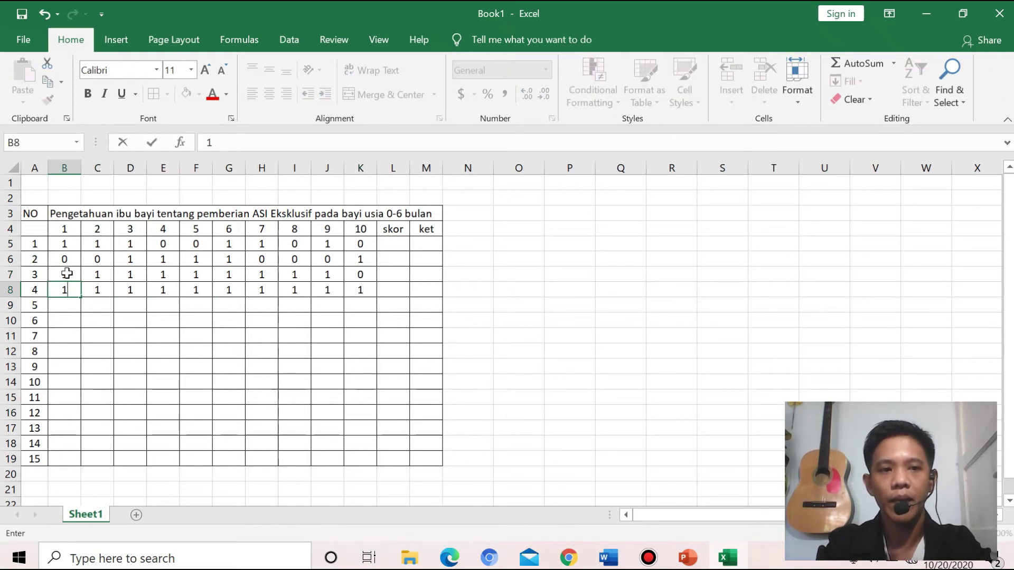
key("Return")
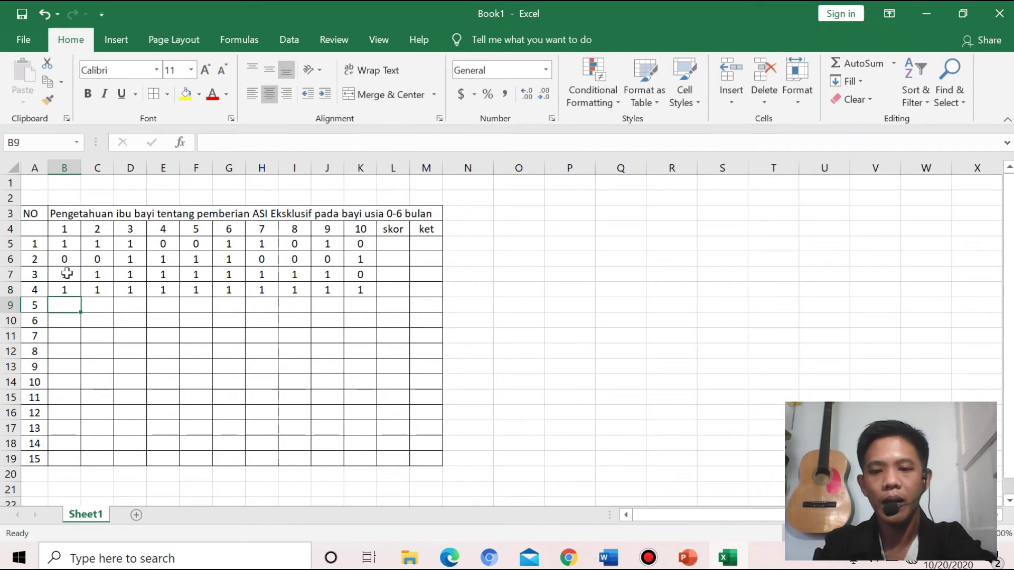
Enter 0 for respondent 5's answers to statements 1 to 4 in B9:E9
type("0")
key("Right")
type("0")
key("Right")
type("0")
key("Right")
key("0")
key("Right")
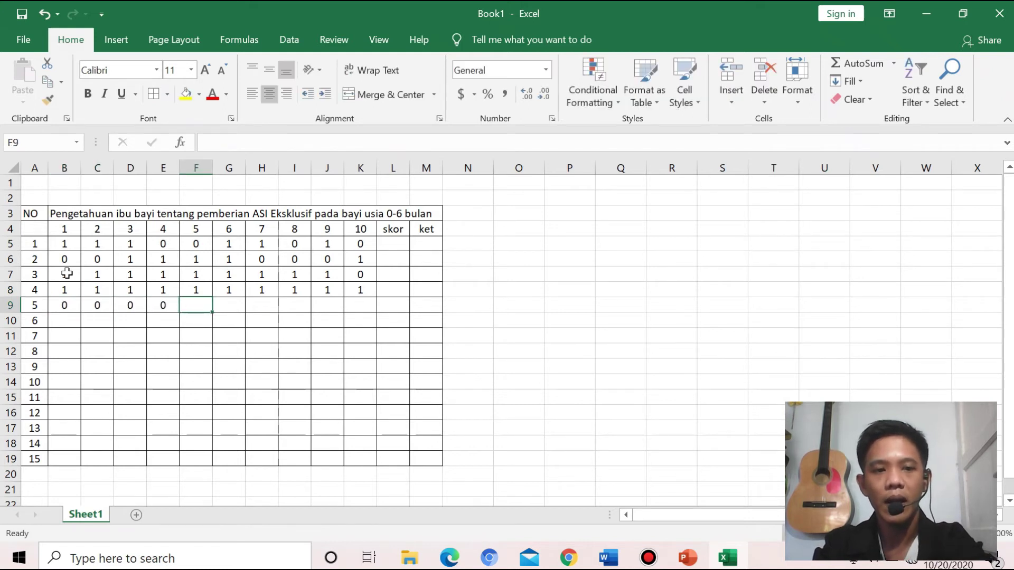
Enter 1 for respondent 5's answers to statements 5 to 10 in F9:K9
key("1")
key("Right")
key("1")
key("Right")
key("1")
key("Right")
key("1")
key("Right")
key("1")
key("Right")
type("1")
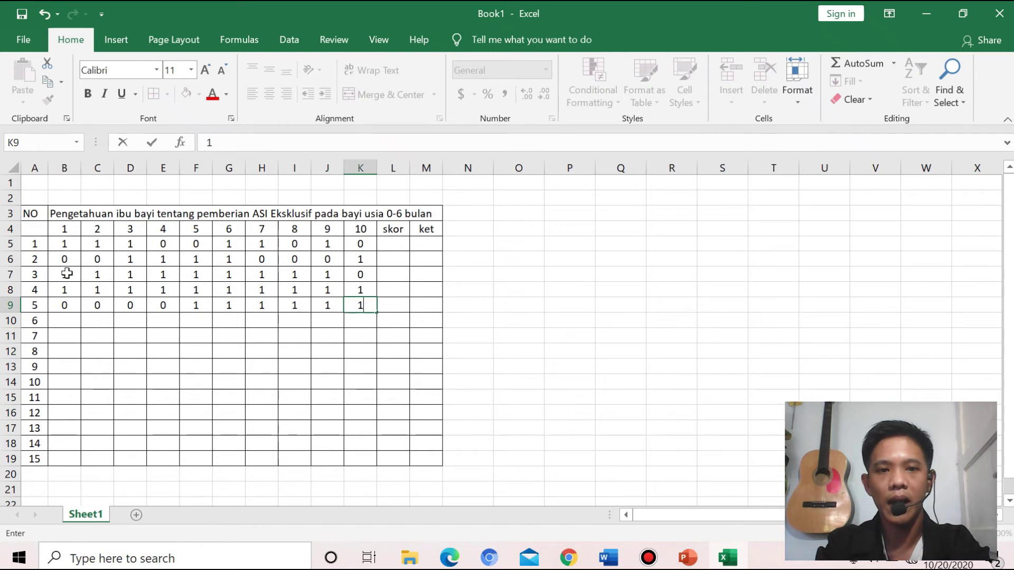
key("Right")
Enter 0 for respondent 6's answers to statements 4 to 10 in E10:K10
key("Down")
key("Left")
type("0")
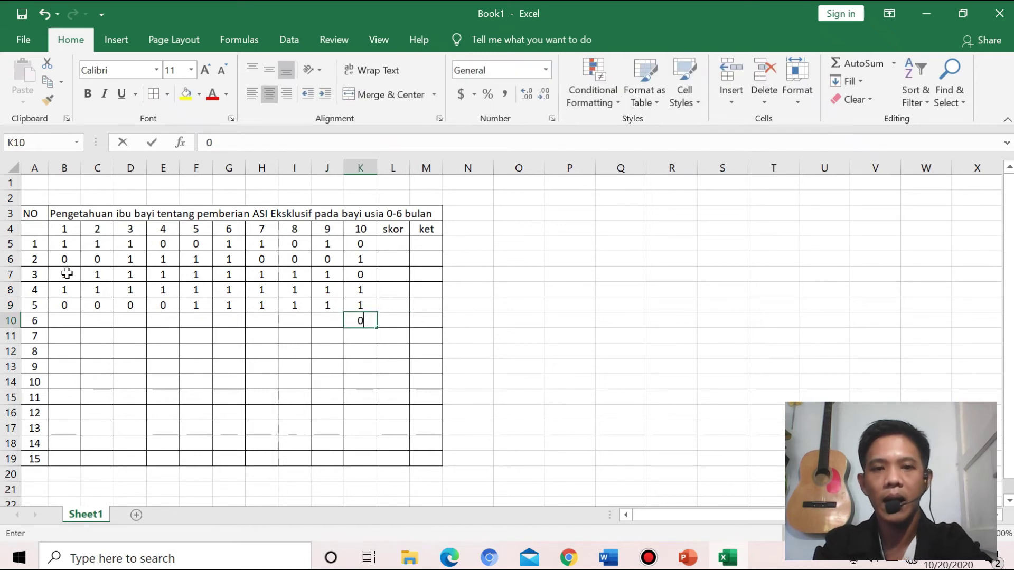
key("Left")
key("0")
key("Left")
key("0")
key("Left")
key("0")
key("Left")
key("0")
key("Left")
key("0")
key("Left")
key("0")
Complete respondent 6's answers with 0 in B10 and C10 and 1 in D10
key("Left")
key("Left")
type("0")
key("Left")
type("0")
key("Right")
key("Right")
type("1")
key("Return")
Enter 1 for respondent 7's answers to statements 1 to 4 in B11:E11
key("Left")
key("Left")
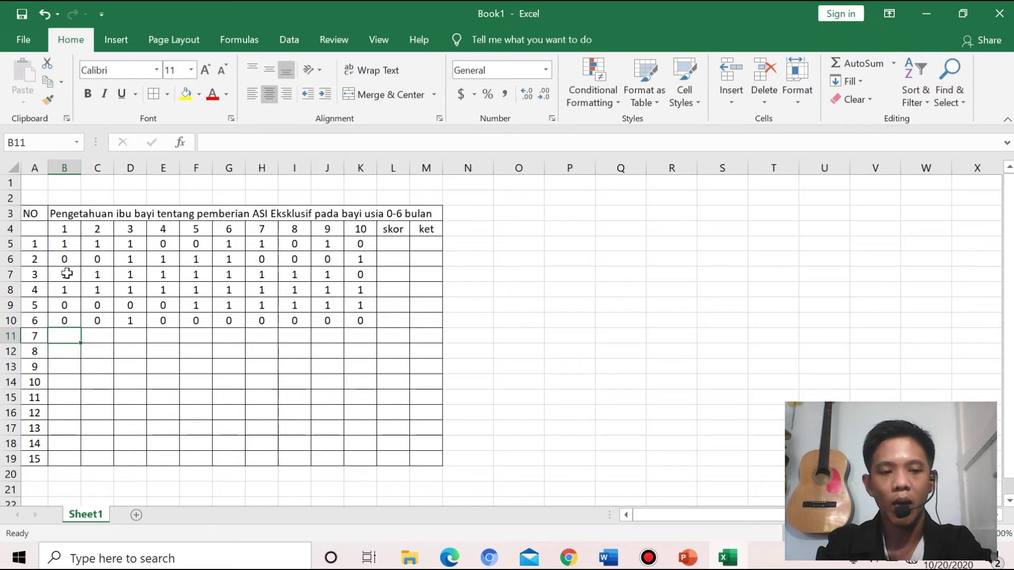
type("1")
key("Right")
type("1")
key("Right")
type("1")
key("Right")
type("1")
key("Right")
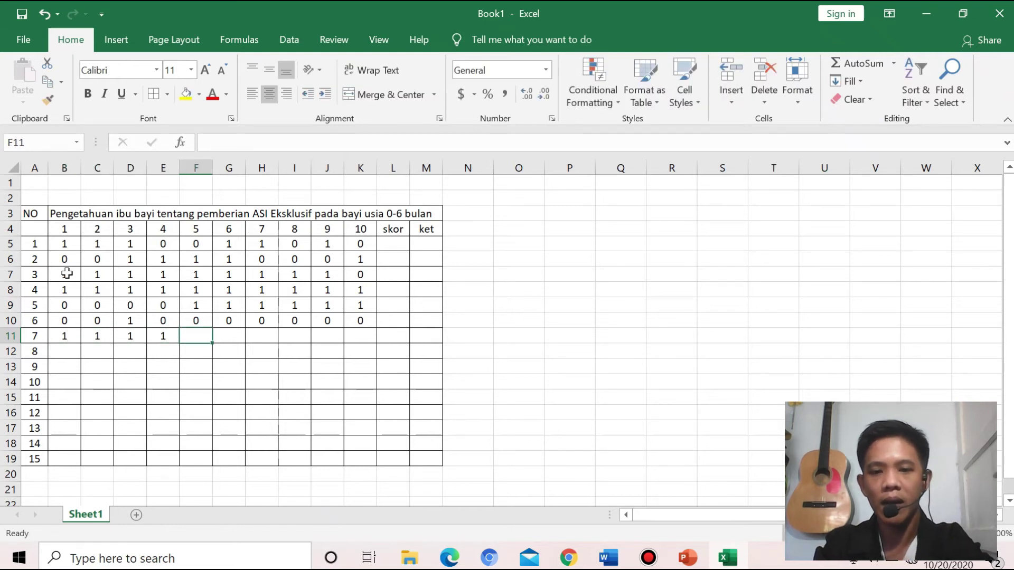
Complete respondent 7's answers with 0 in F11:I11 and 1 in J11:K11
type("0")
key("Right")
type("0")
key("Right")
type("0")
key("Right")
type("0")
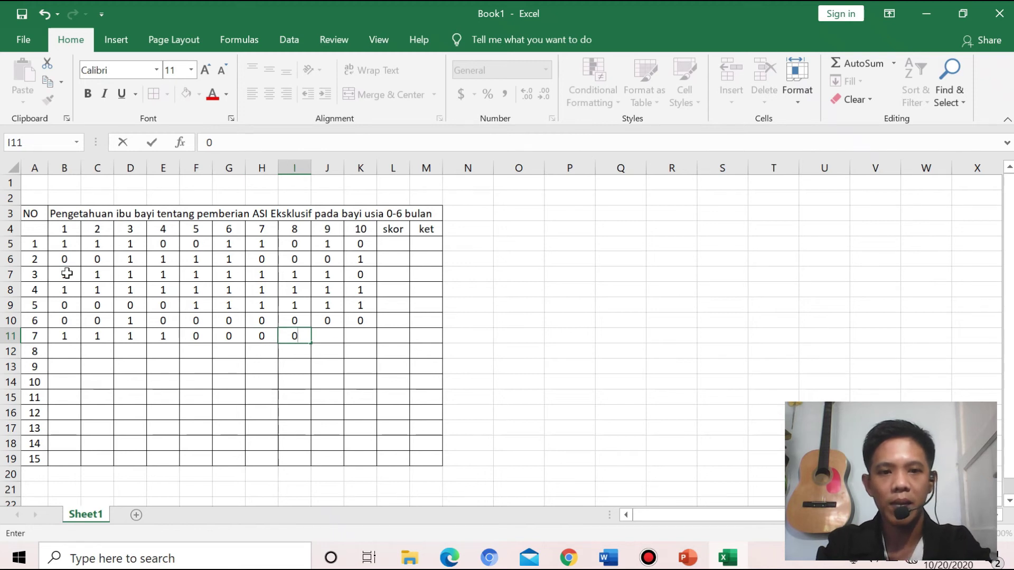
key("Right")
type("1")
key("Right")
type("1")
key("Return")
Enter 1 for respondent 8's answers to statements 1 to 6 in B12:G12
key("Left")
key("Left")
key("Left")
key("Left")
key("Left")
key("Left")
key("Left")
key("Left")
key("Left")
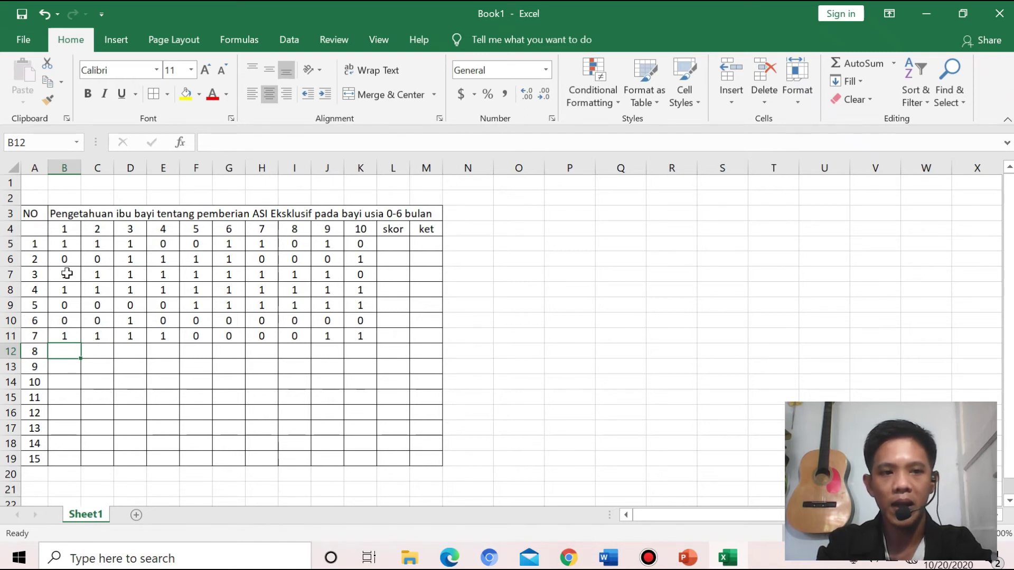
type("1")
key("Right")
type("1")
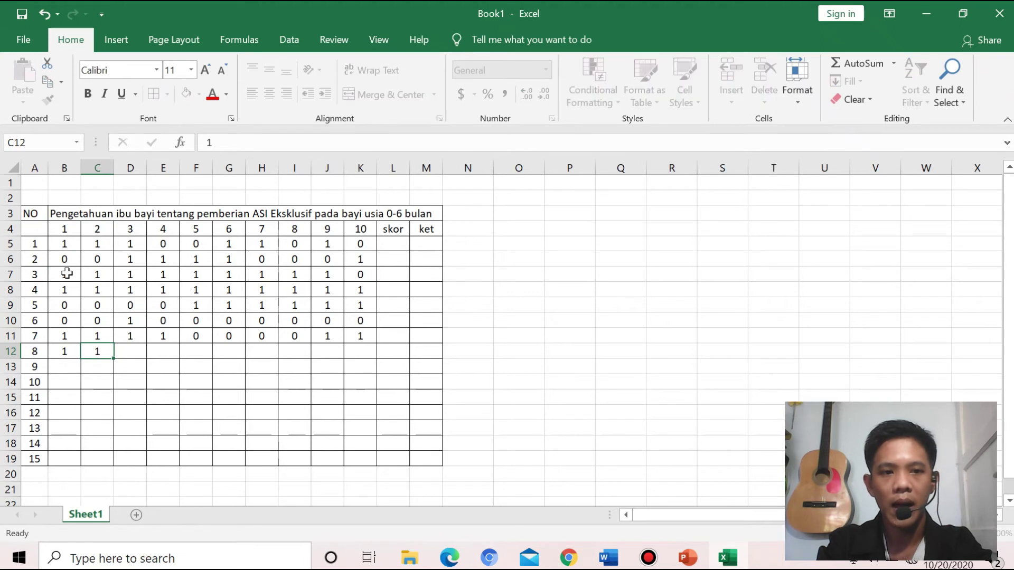
key("Right")
type("1")
key("Right")
type("1")
key("Right")
type("1")
key("Right")
type("1")
key("Right")
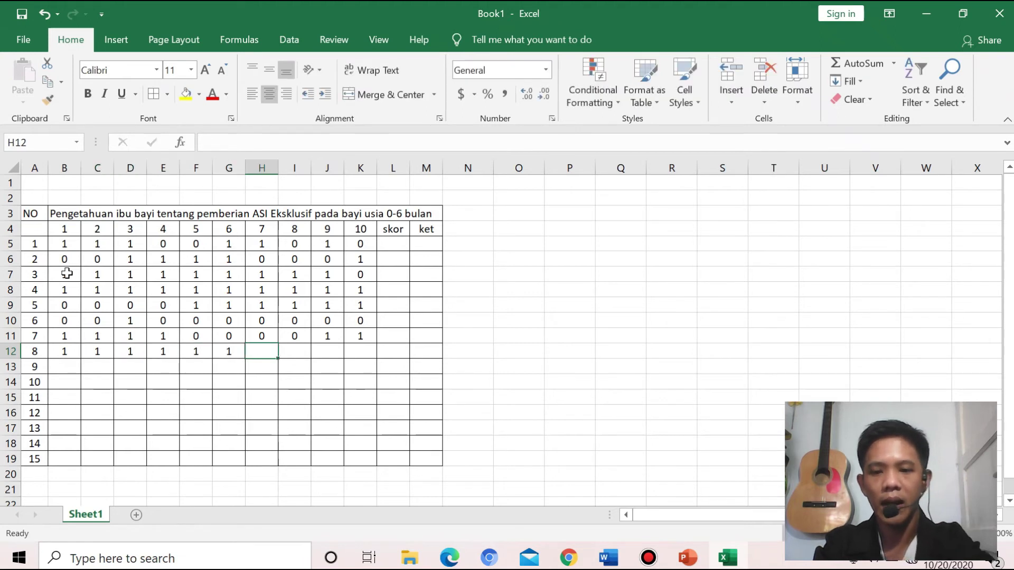
Enter 0 for respondent 8's answers to statements 7 to 10 in H12:K12
type("0")
key("Right")
type("0")
key("Right")
type("0")
key("Right")
type("0")
key("Return")
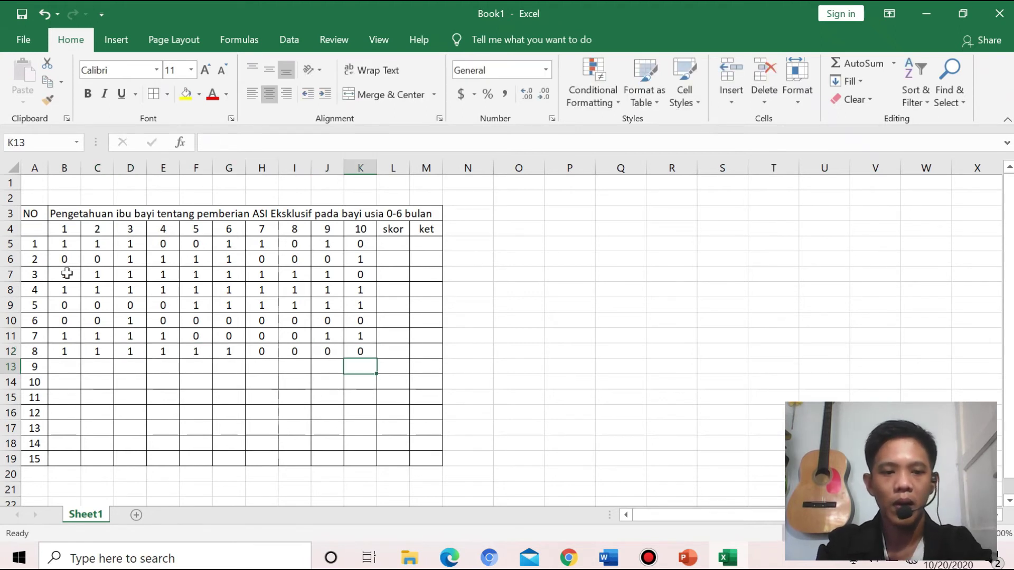
Enter 1 for all ten of respondent 9's answers in B13:K13
key("1")
key("Left")
key("1")
key("Left")
key("1")
key("Left")
key("1")
key("Left")
key("1")
key("Left")
key("1")
key("Left")
key("1")
key("Left")
key("1")
key("Left")
key("1")
key("Left")
key("1")
key("Left")
key("Down")
key("Right")
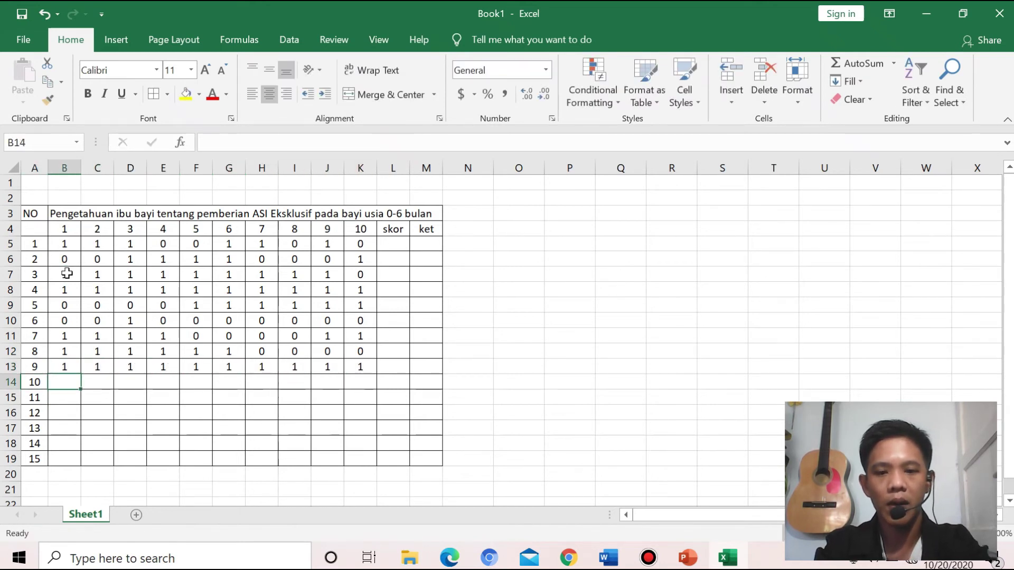
Enter 0 for respondent 10's answers to statements 1 to 7 in B14:H14
key("0")
key("Right")
key("0")
key("Right")
key("0")
key("Right")
key("0")
key("Right")
key("0")
key("Right")
key("0")
key("Right")
key("0")
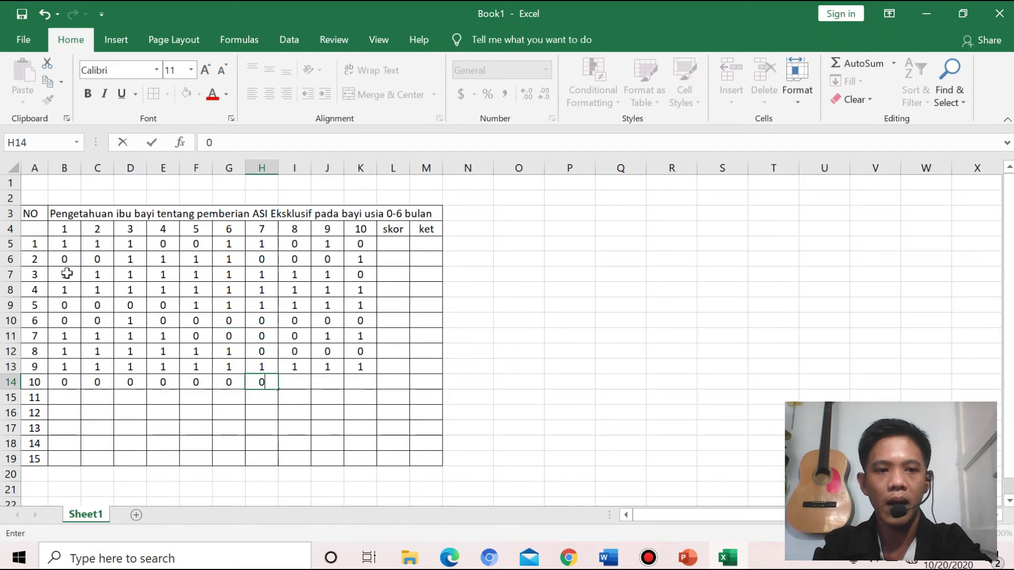
Enter 1 for respondent 10's answers to statements 8 to 10 in I14:K14
key("Right")
key("1")
key("Right")
key("1")
key("Right")
key("1")
key("Down")
key("Left")
key("Right")
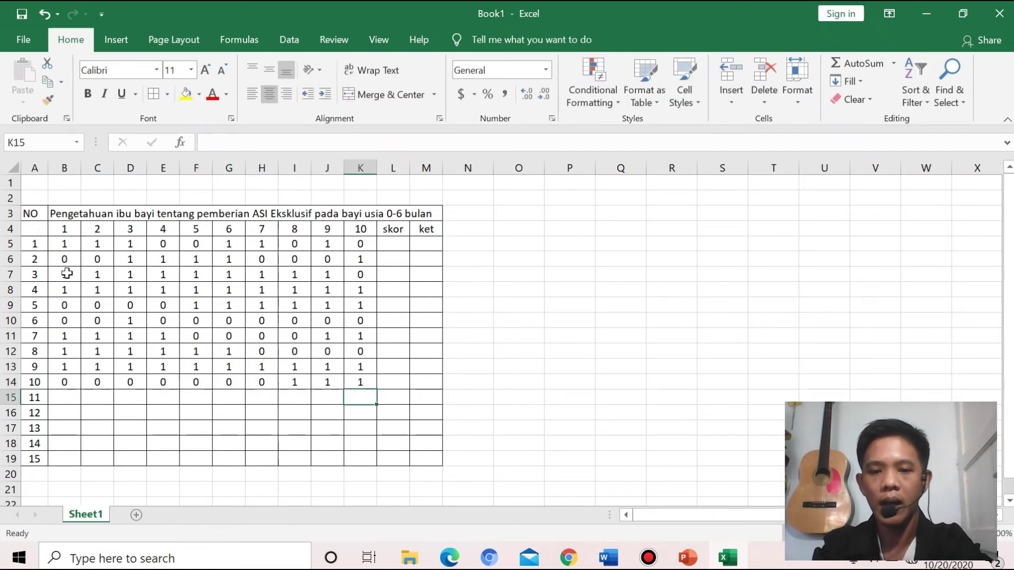
Enter 0 for respondent 11's answers to statements 3 to 10 in D15:K15
key("0")
key("Left")
key("0")
key("Left")
key("0")
key("Left")
key("0")
key("Left")
key("0")
key("Left")
key("0")
key("Left")
key("0")
key("Left")
key("0")
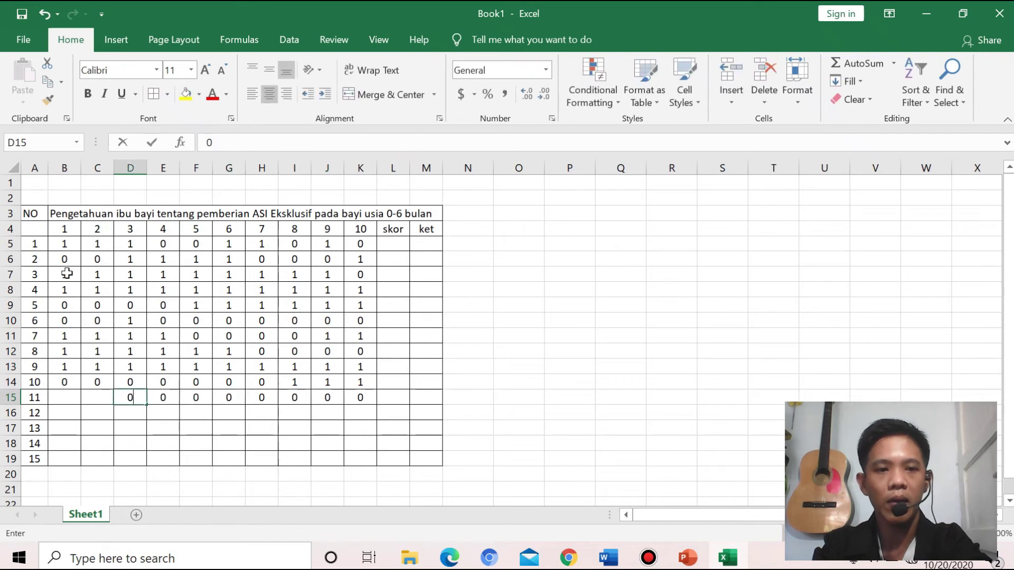
Enter 1 for respondent 11's answers to statements 1 and 2 in B15:C15
key("Left")
key("1")
key("Left")
key("1")
key("Return")
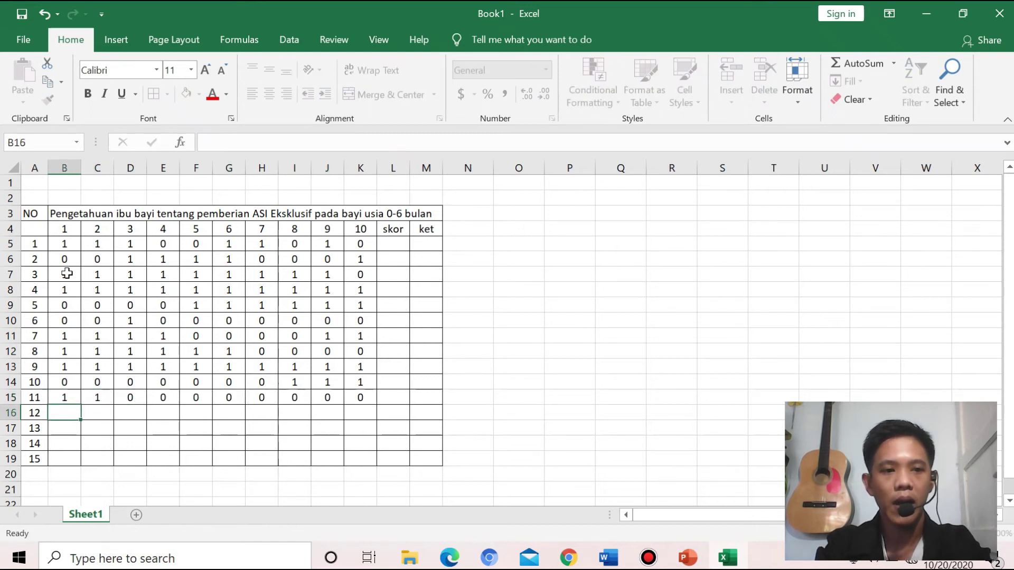
Enter 1 for respondent 12's answers to statements 1 to 4, 6 and 7 in B16:E16 and G16:H16
key("1")
key("Right")
key("1")
key("Right")
key("1")
key("Right")
key("1")
key("Right")
key("Right")
key("1")
key("Right")
key("1")
Complete respondent 12's answers with 1 in F16 and I16:J16, and 0 in K16
key("Left")
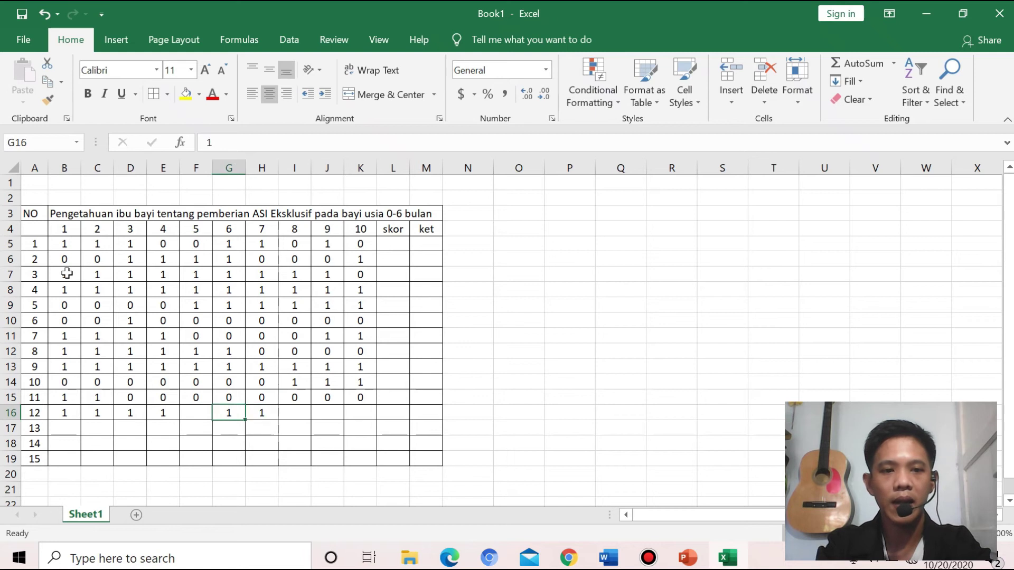
key("Left")
key("Left")
key("Right")
type("1")
key("Right")
key("Right")
key("Right")
type("1")
key("Right")
type("1")
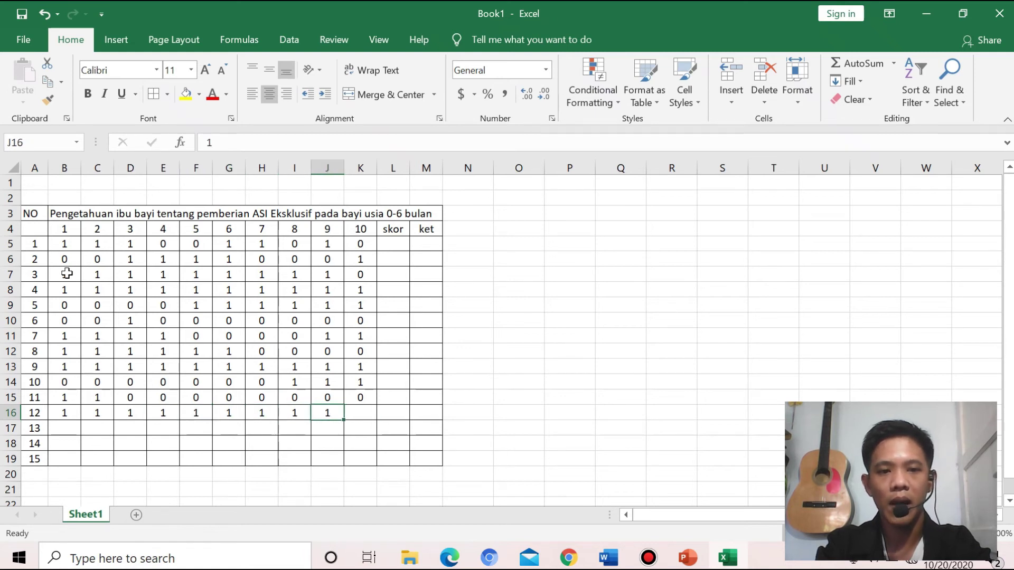
key("Right")
type("0")
key("Return")
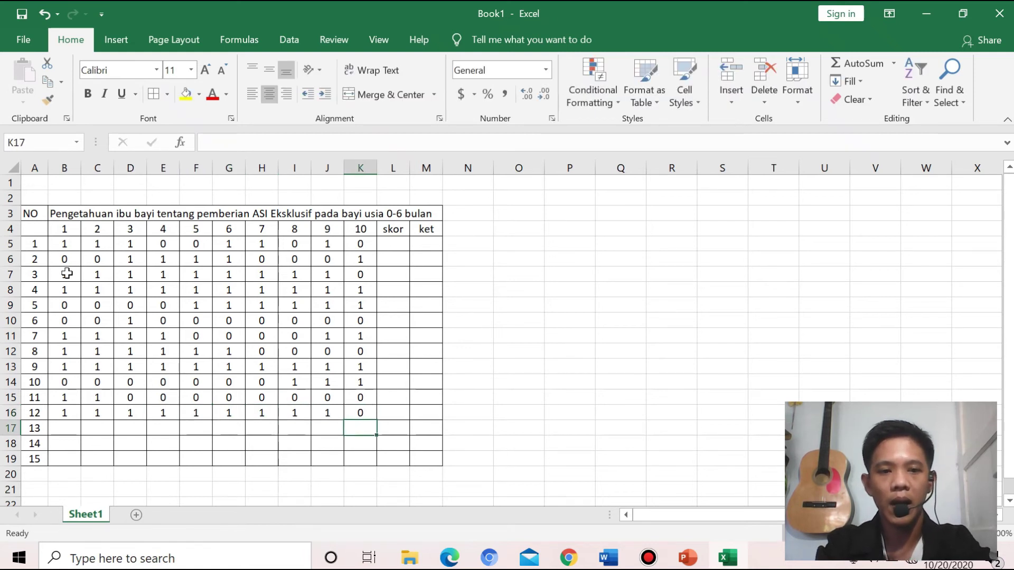
Enter 1 for respondent 13's answers to statements 3 to 10 in D17:K17
type("1")
key("Left")
type("1")
key("Left")
key("1")
key("Left")
key("1")
key("Left")
key("1")
key("Left")
key("1")
key("Left")
key("1")
key("Left")
type("1")
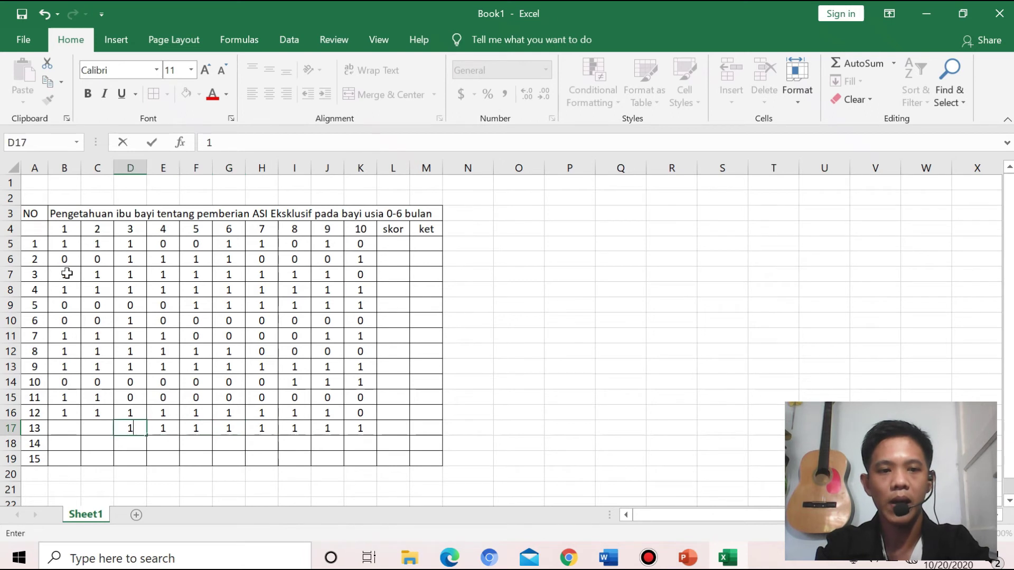
Enter 0 for respondent 13's answers to statements 1 and 2 in B17:C17
key("Left")
type("0")
key("Left")
type("0")
key("Return")
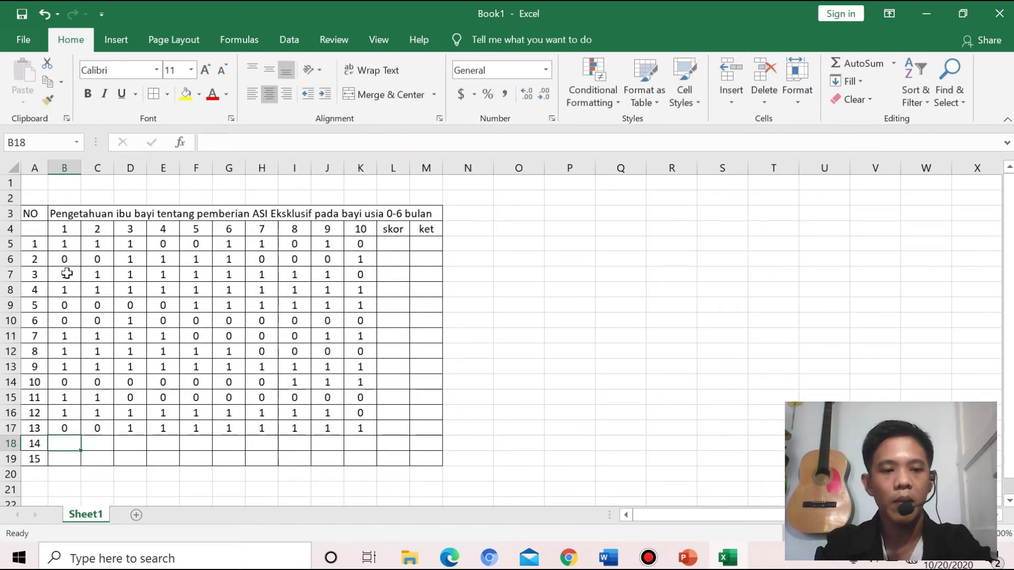
Enter 1 for respondent 14's answers to statements 1 to 3 in B18:D18
type("1")
key("Right")
type("1")
key("Right")
type("1")
key("Right")
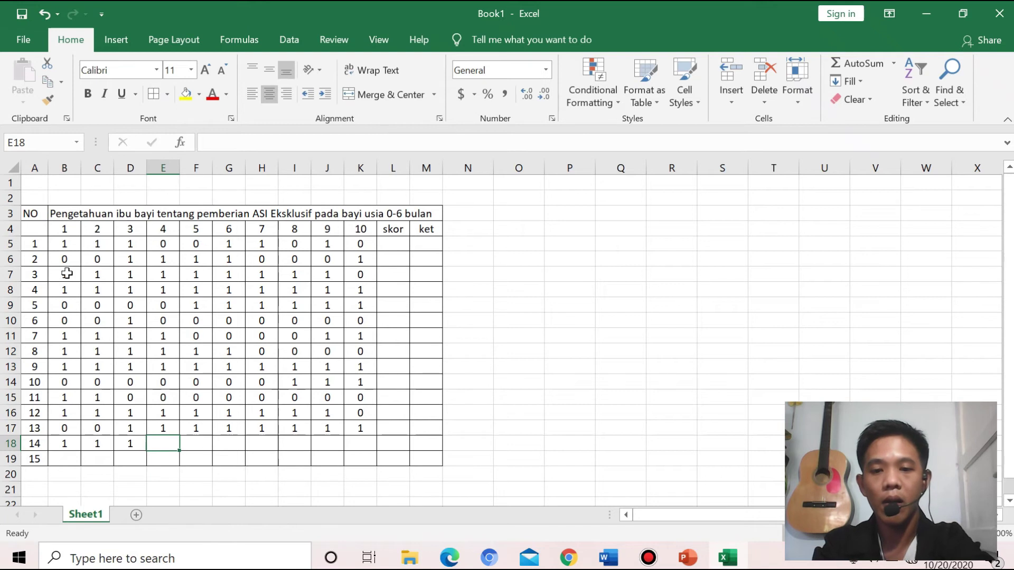
Enter 0 for respondent 14's answers to statements 4 to 10 in E18:K18
type("0")
key("Right")
type("0")
key("Right")
type("0")
key("Right")
type("0")
key("Right")
type("0")
key("Right")
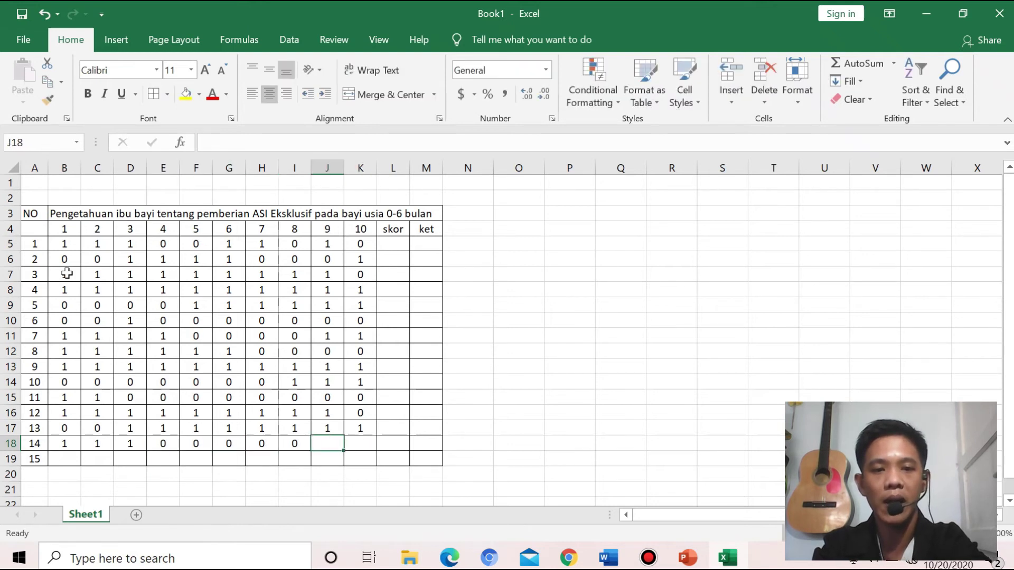
type("0")
key("Right")
type("0")
key("Return")
Enter 1 for respondent 15's answers to statements 1 to 5 in B19:F19
key("Left")
key("Left")
key("Left")
key("Left")
key("Left")
key("Left")
key("Left")
key("Left")
key("Left")
type("1")
key("Right")
type("1")
key("Right")
type("1")
key("Right")
key("1")
key("Right")
key("1")
key("Right")
Enter 0 for respondent 15's answers to statements 6 to 10 in G19:K19
type("0")
key("Right")
type("0")
key("Right")
type("0")
key("Right")
type("0")
key("Right")
key("0")
key("Right")
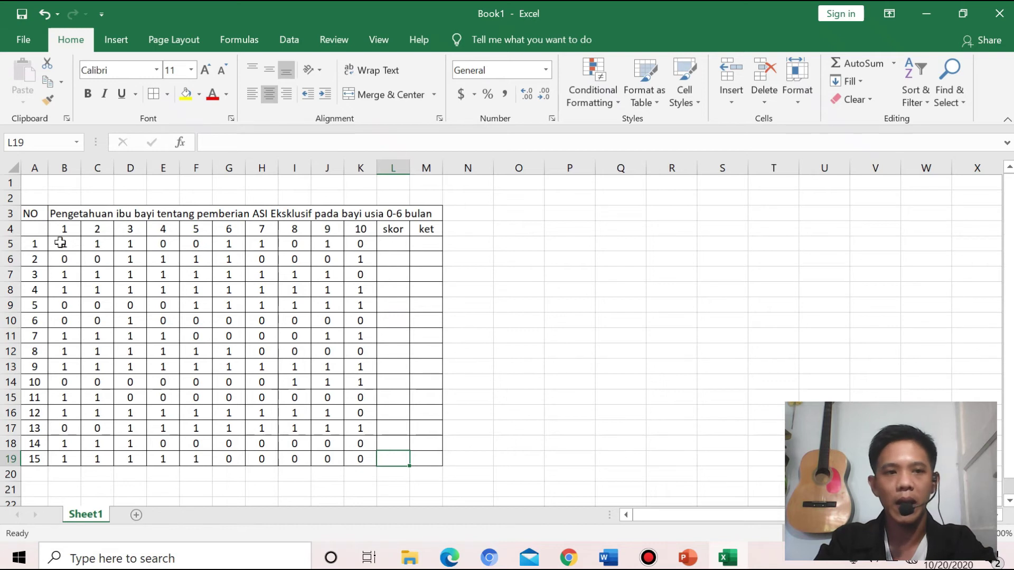
Select the answers of all 15 respondents in B5:K19
left_click_drag(62, 243, 370, 458)
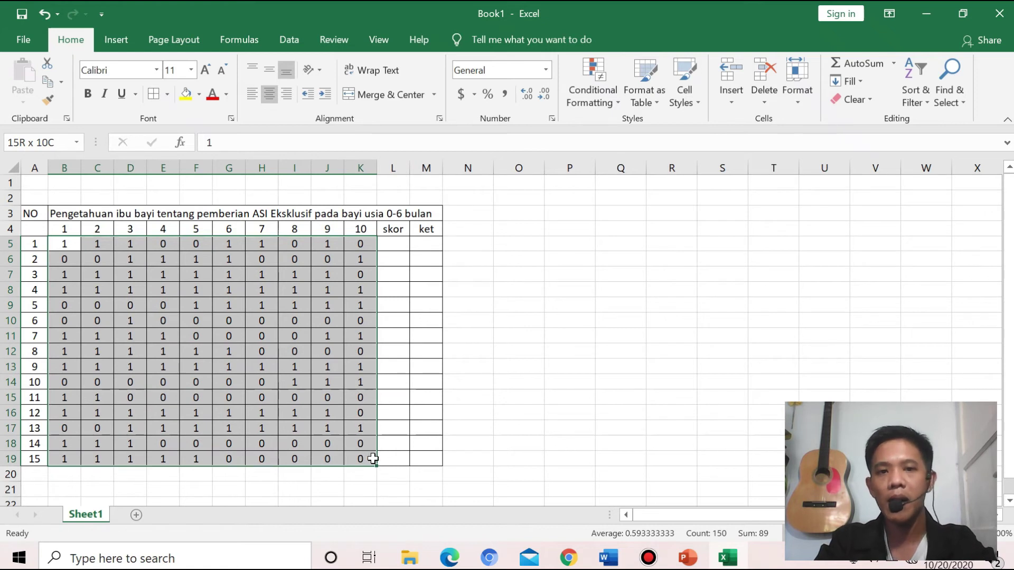
left_click_drag(375, 459, 375, 458)
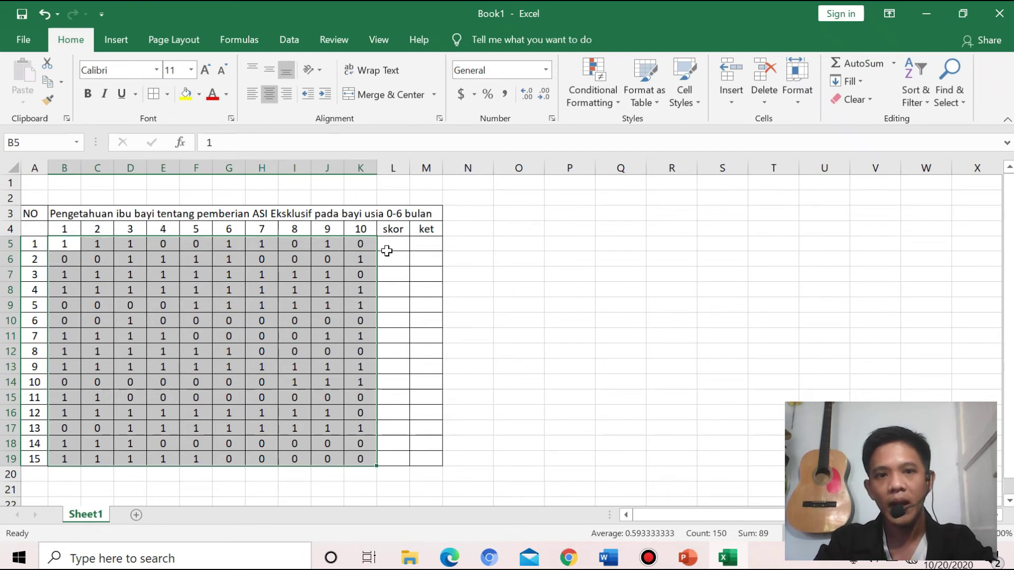
left_click(63, 244)
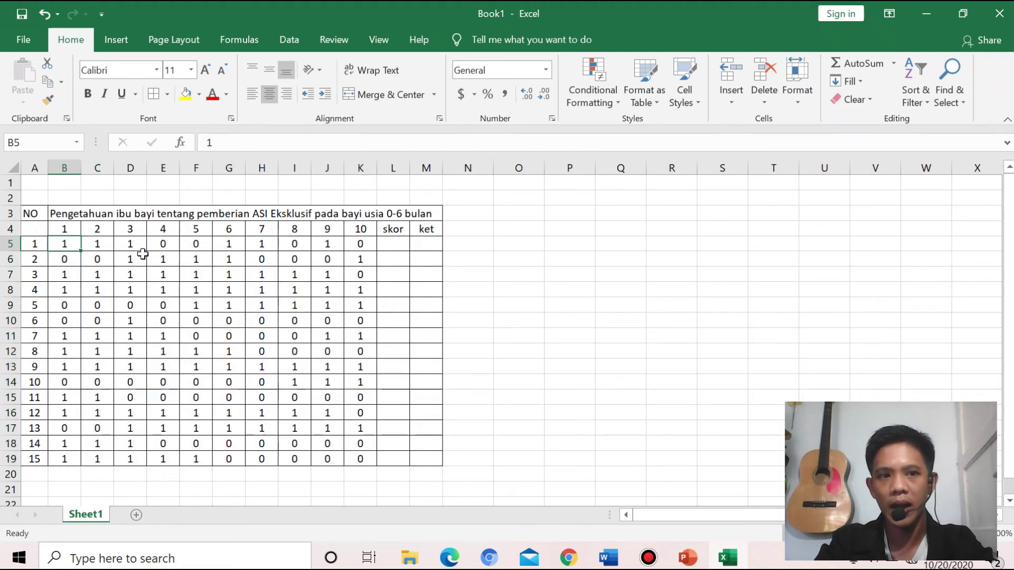
Try to total respondent 1's answers in the skor cell L5 with the formula =(B5:K5)
left_click(396, 244)
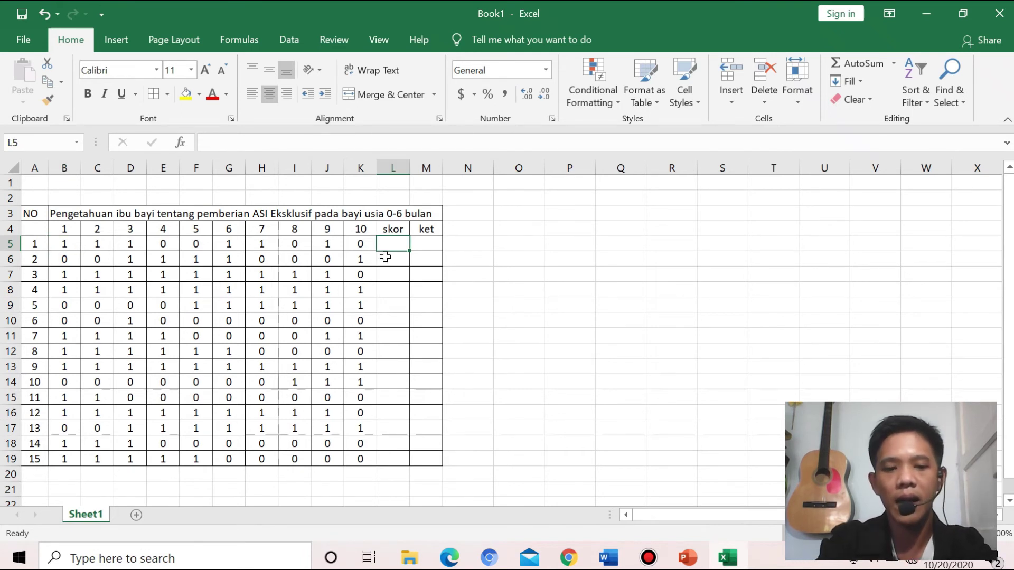
type("=")
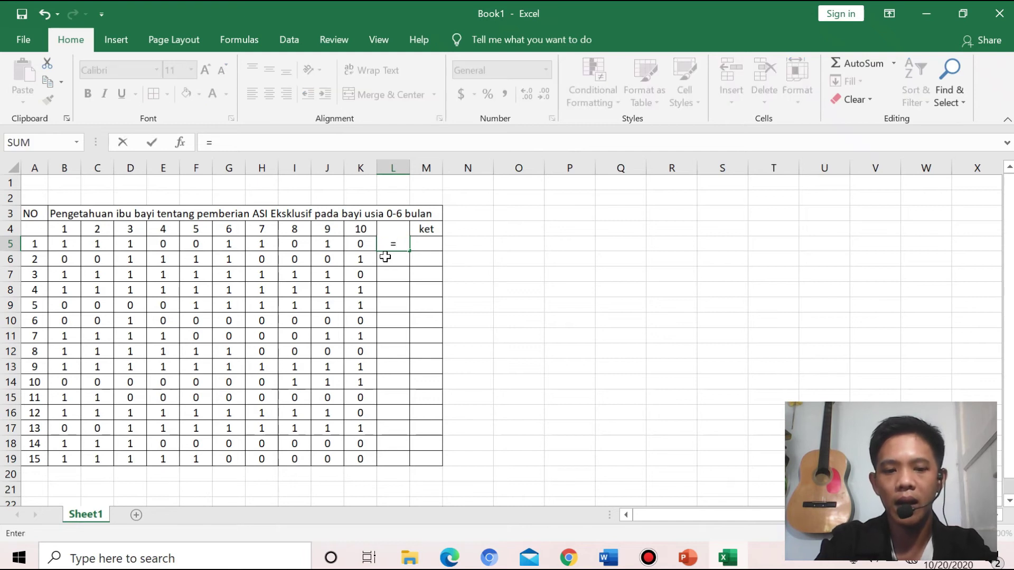
type("(")
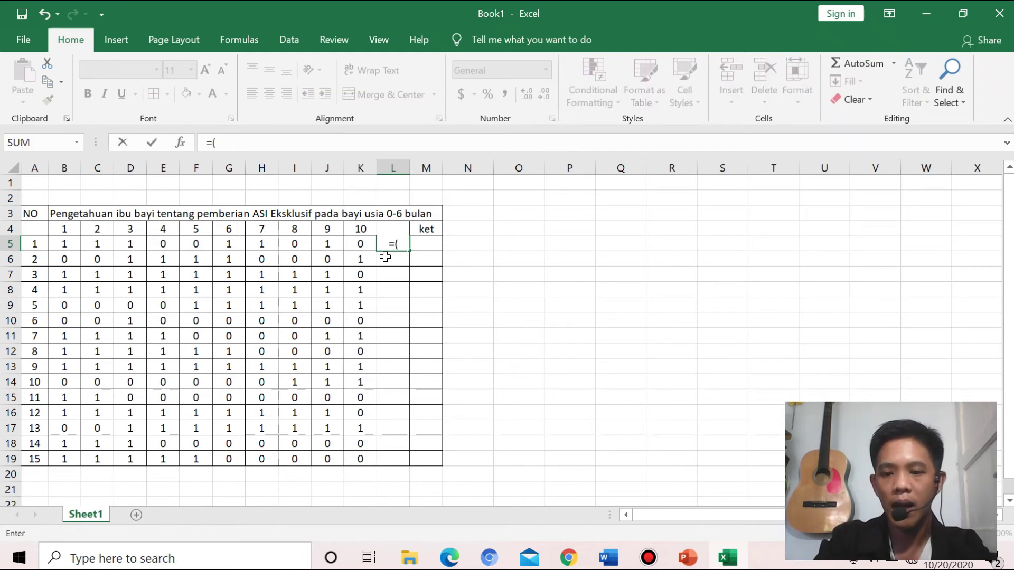
key("Left")
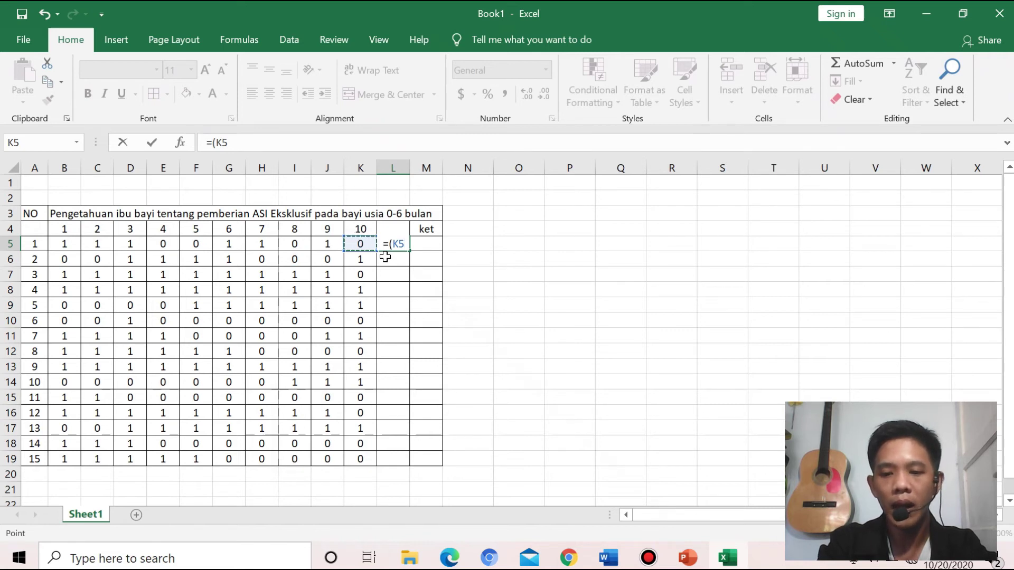
key("shift+Left")
key("shift+Left")
key("shift+Left")
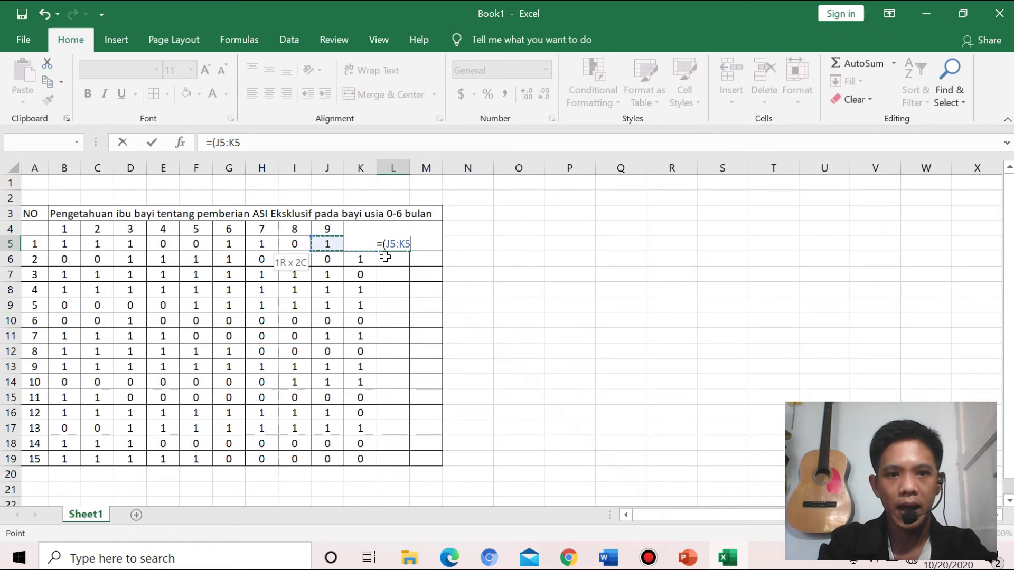
key("shift+Left")
key("shift+Left")
key("shift+Left")
key("shift+Left")
key("shift+Left")
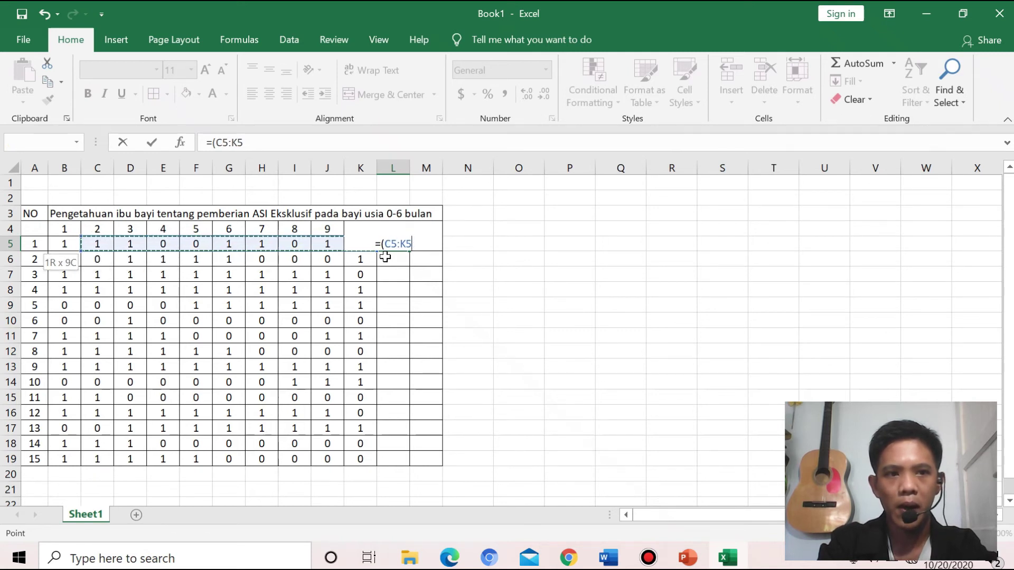
key("shift+Left")
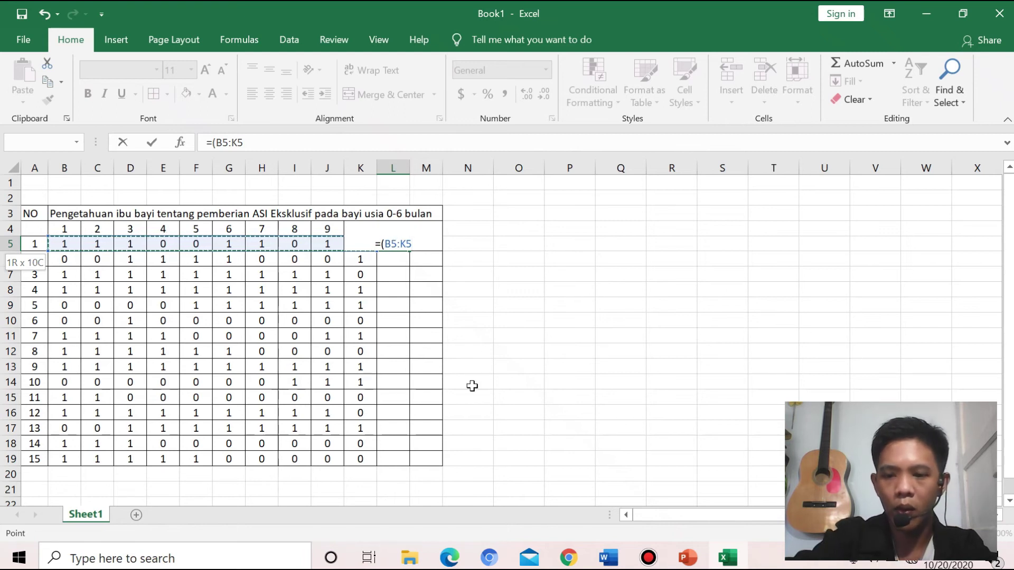
type(")")
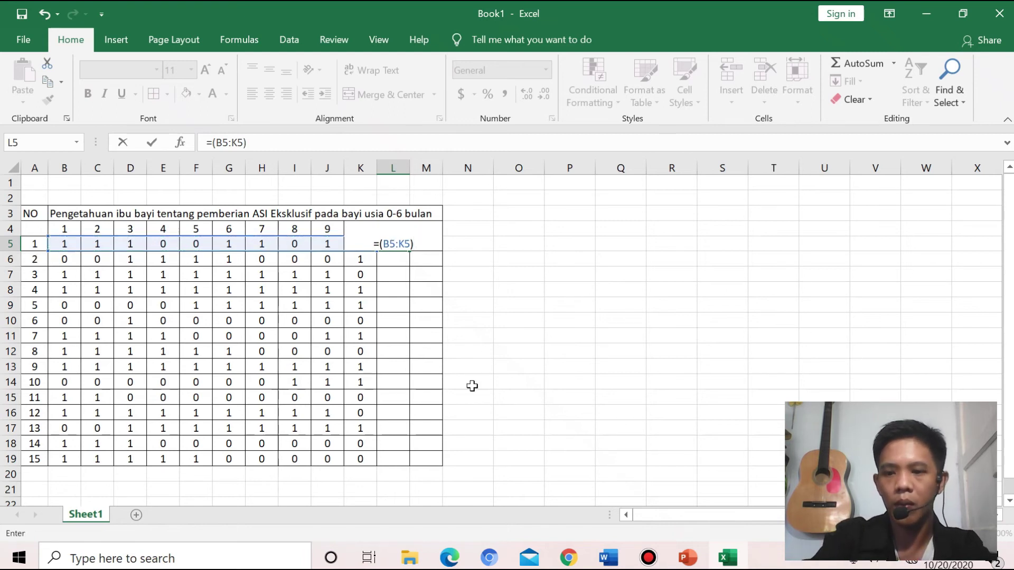
key("Return")
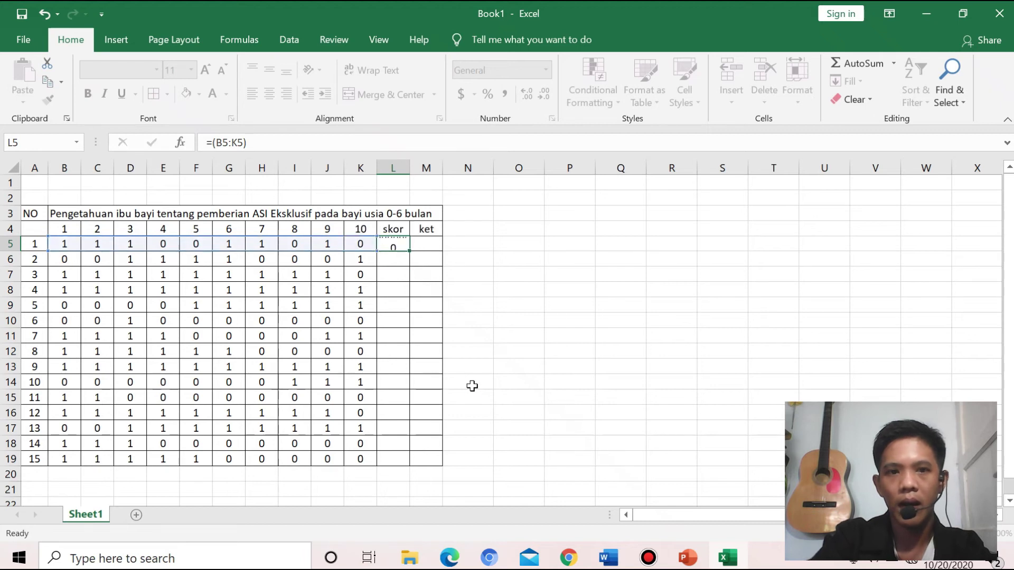
Replace L5's formula with =SUM(B5:K5) to total respondent 1's score, and fill it down to L19 for all respondents
left_click(394, 244)
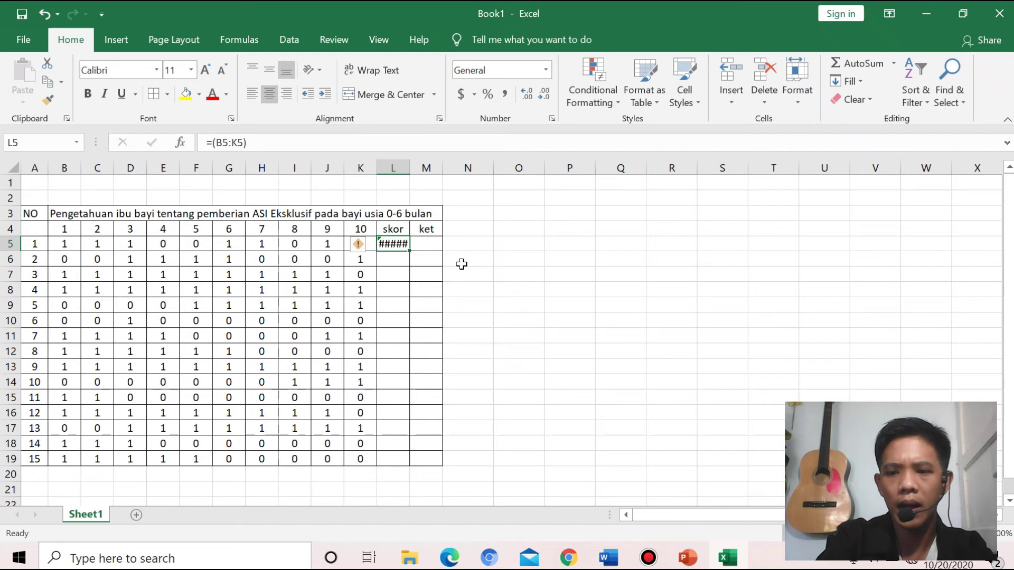
key("Delete")
type("su")
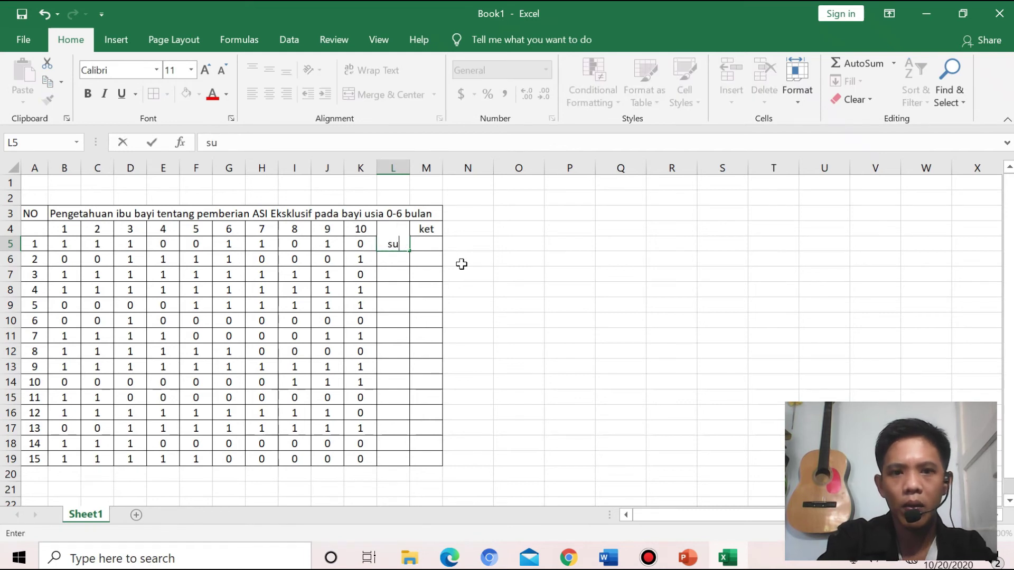
type("m")
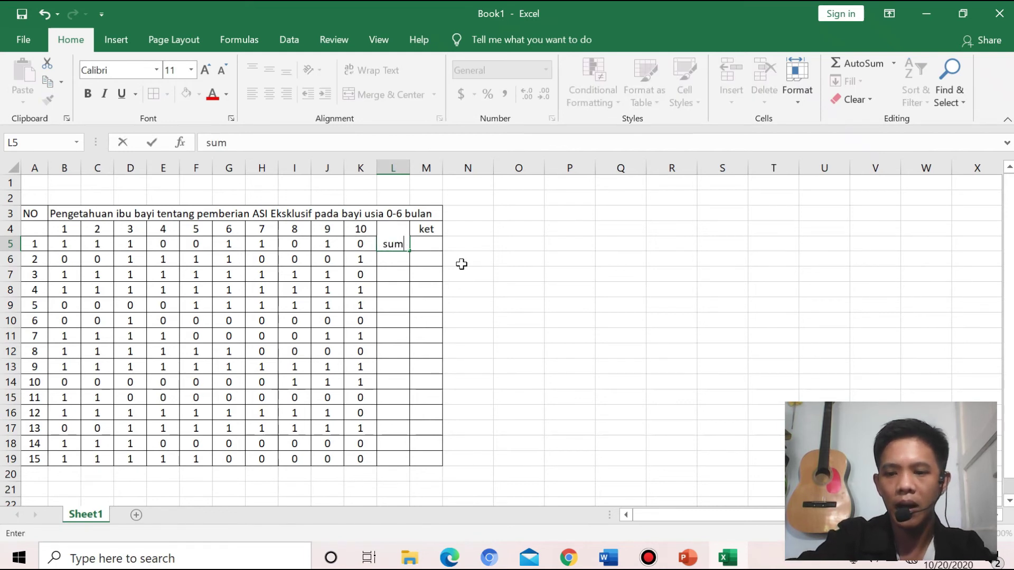
key("BackSpace")
key("BackSpace")
key("BackSpace")
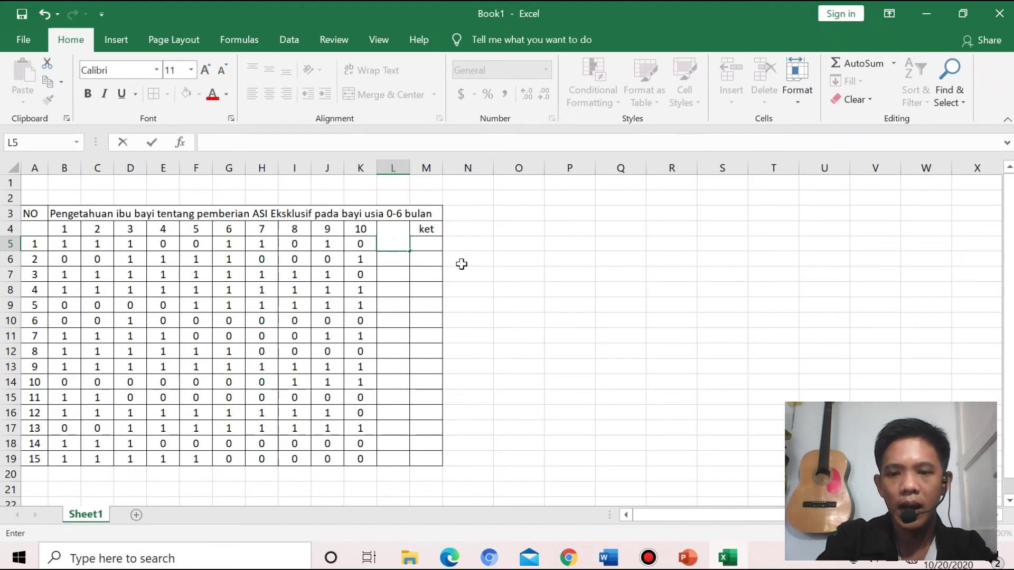
type("=su")
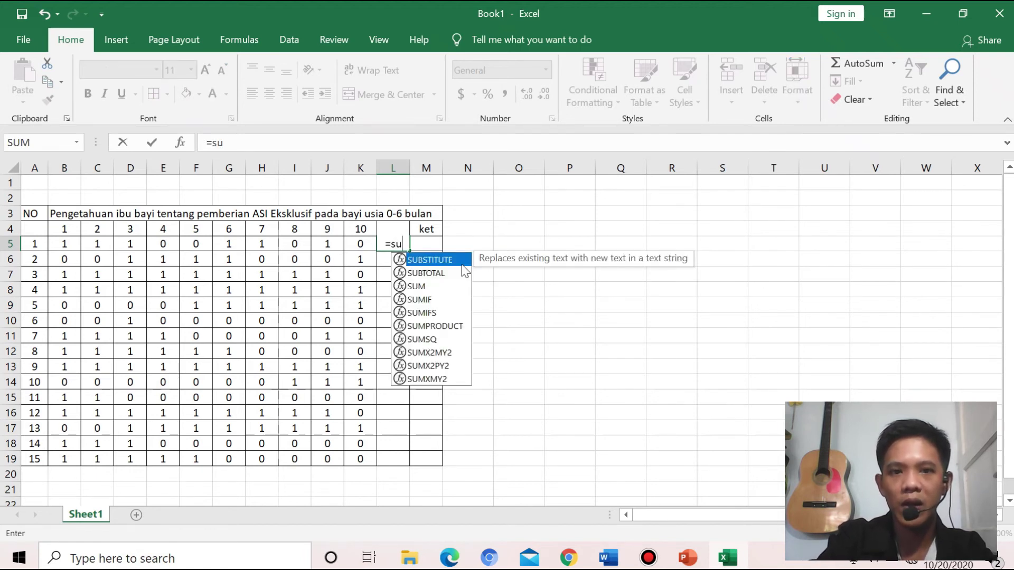
type("m")
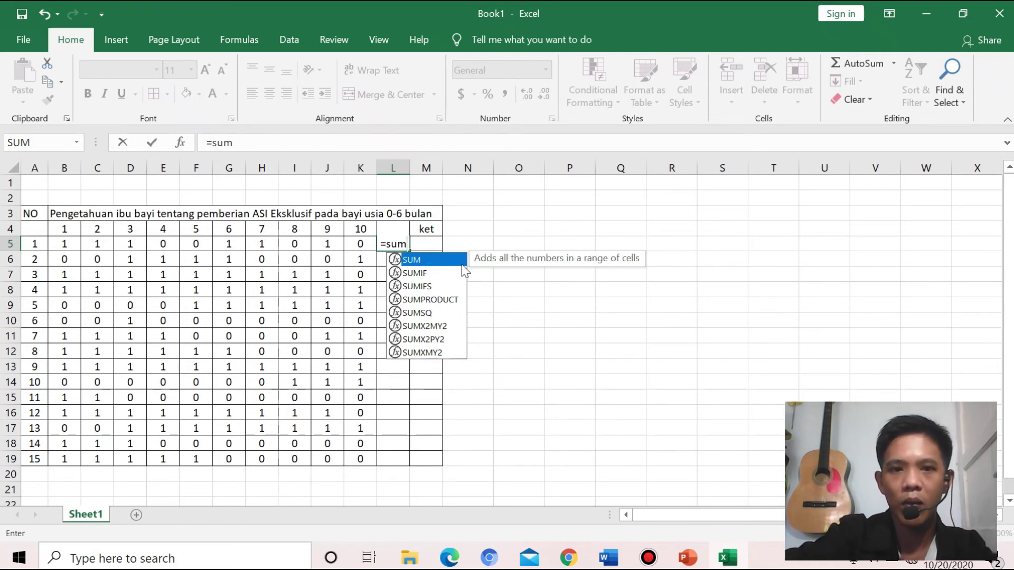
type("(")
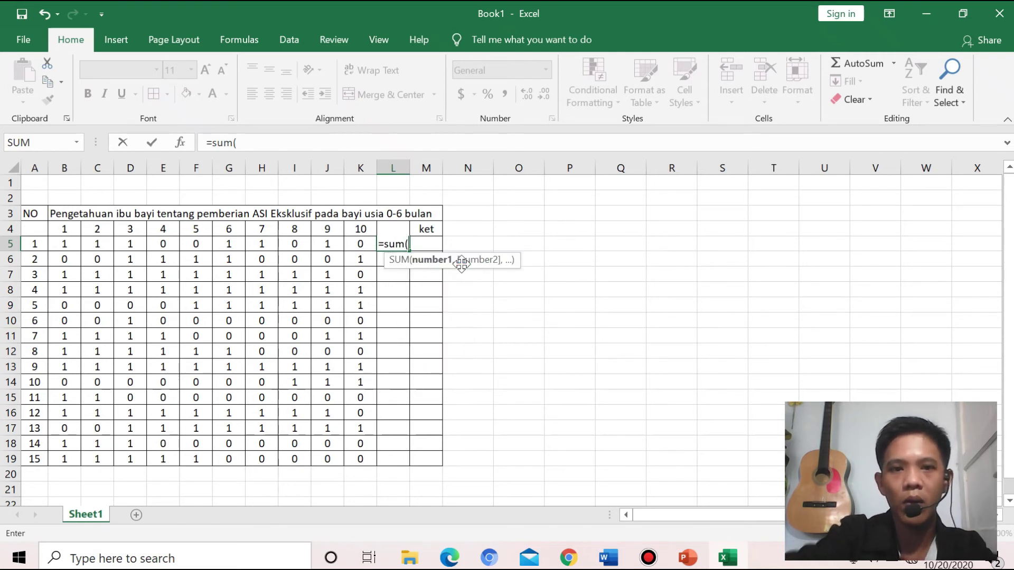
left_click(358, 245)
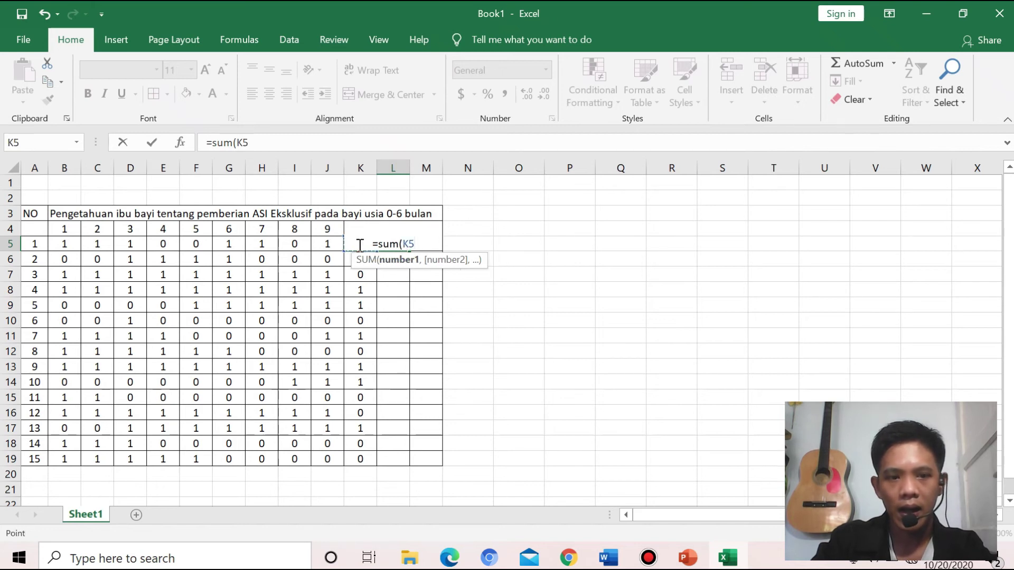
left_click_drag(376, 253, 61, 244)
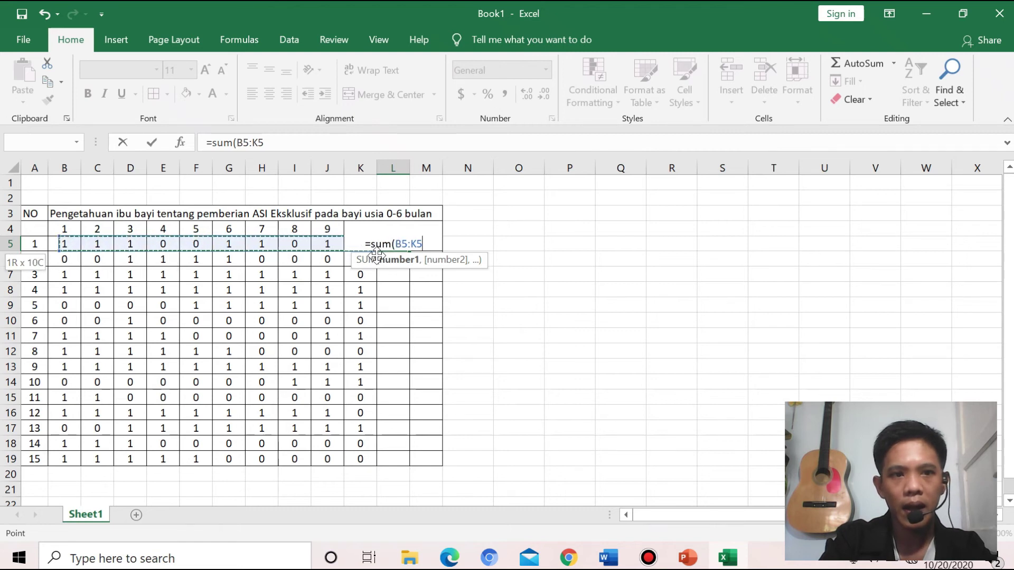
type(")")
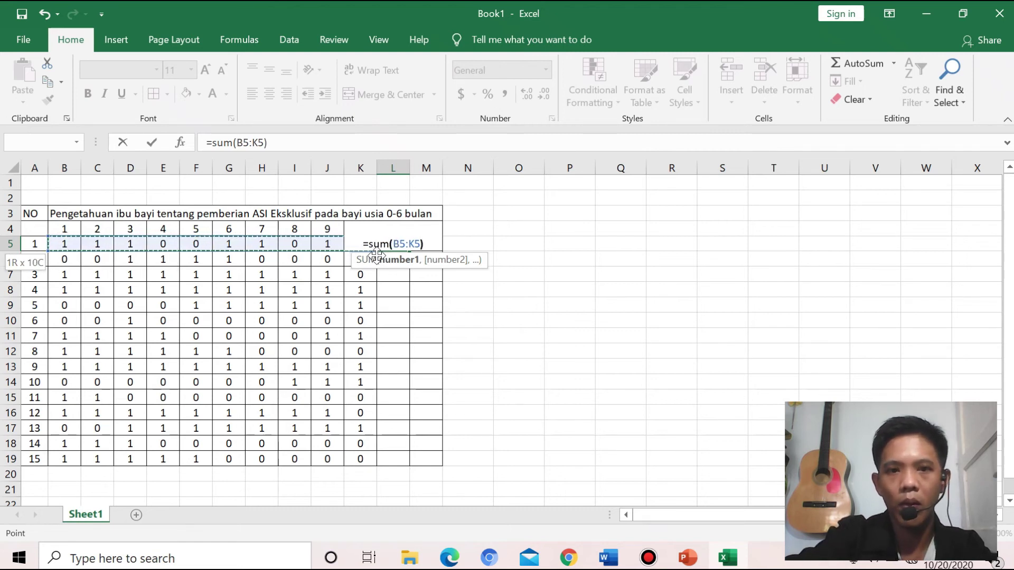
key("Return")
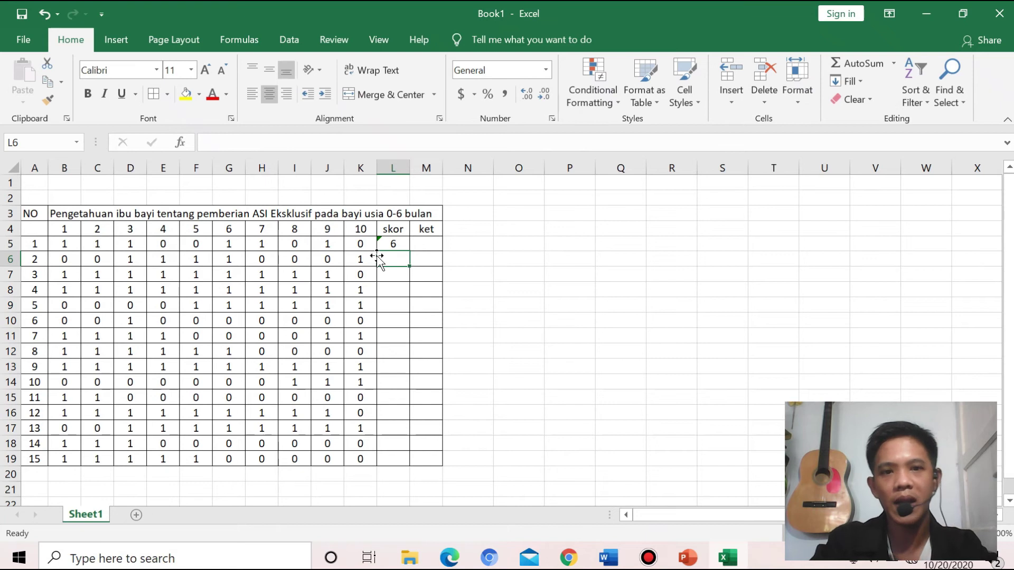
left_click(395, 244)
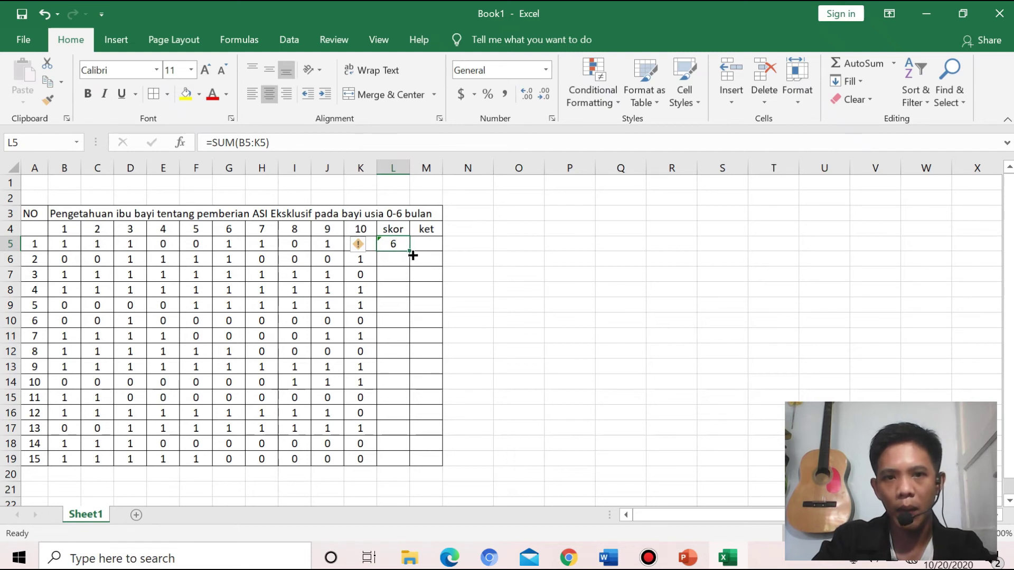
left_click_drag(411, 251, 409, 469)
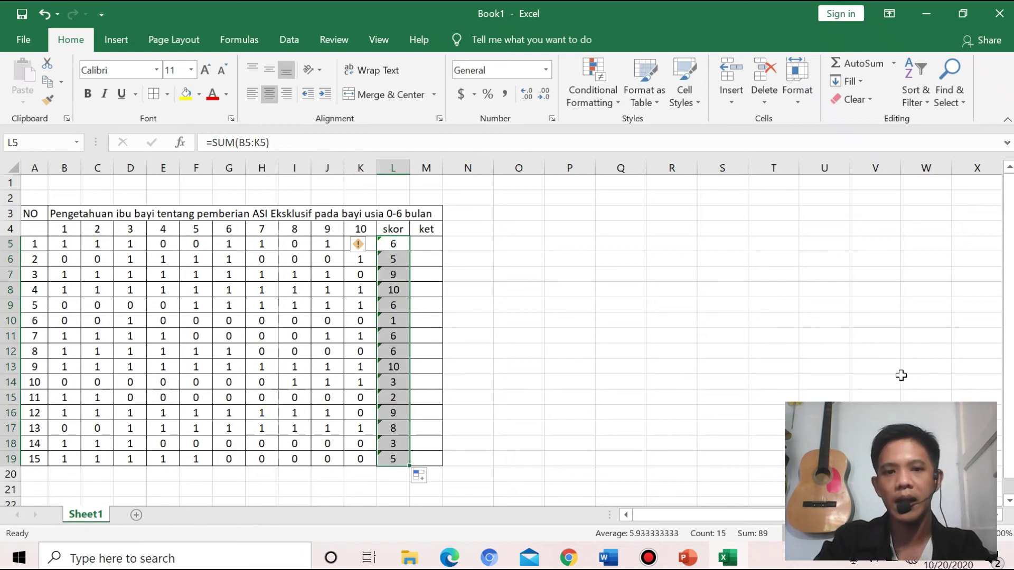
Check the answer rows of respondents 1, 2, 3, 9, 12 and 15 against their calculated scores
left_click(9, 244)
left_click(73, 257)
left_click_drag(34, 246, 362, 241)
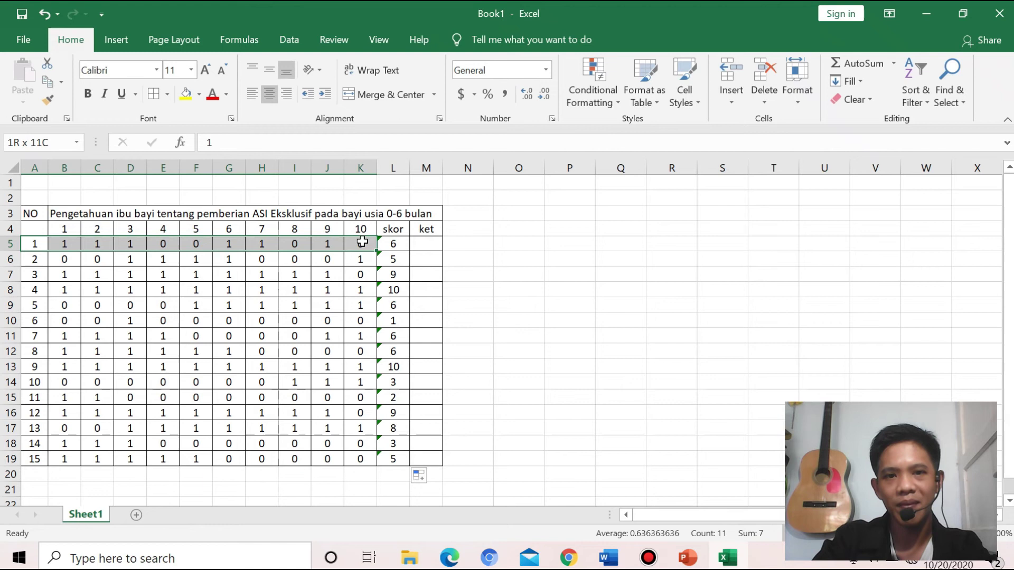
left_click_drag(34, 259, 370, 260)
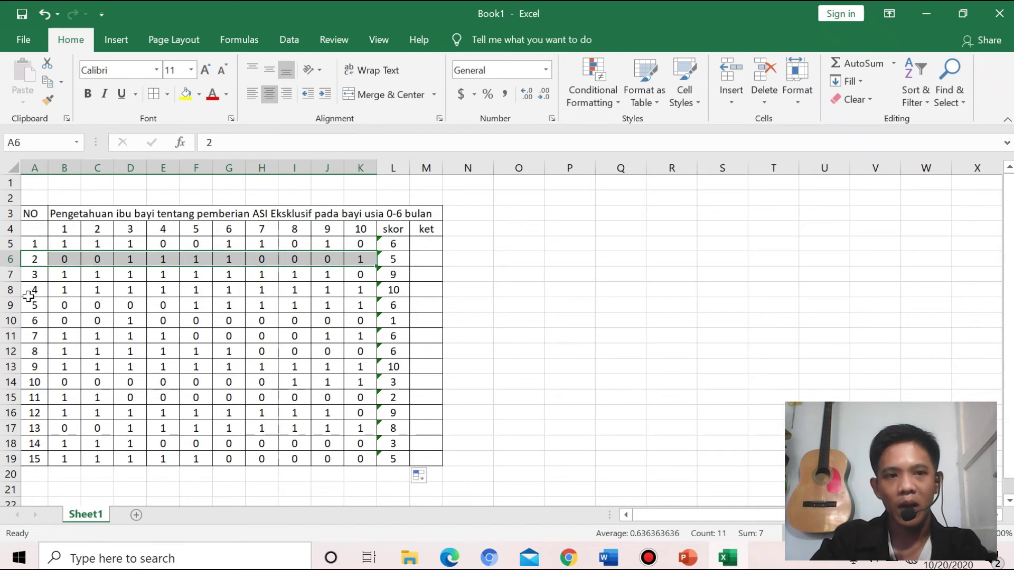
left_click_drag(30, 275, 364, 272)
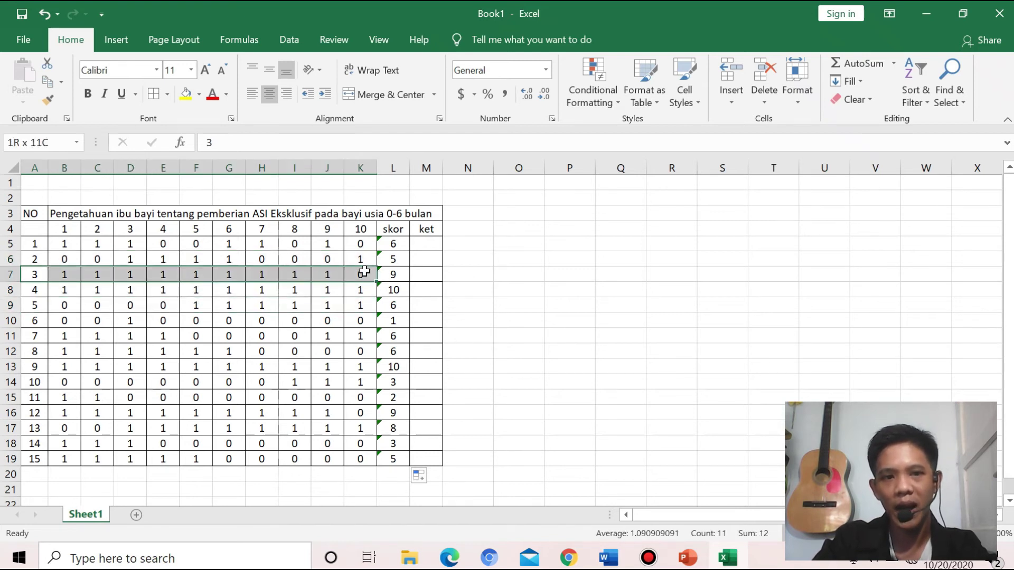
left_click_drag(32, 366, 395, 372)
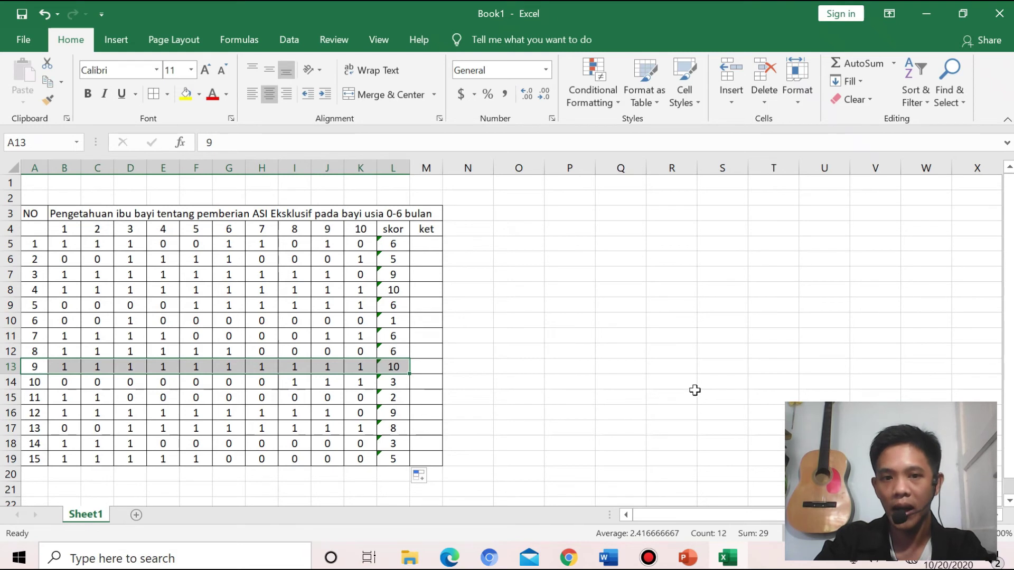
left_click(40, 412)
left_click_drag(41, 410, 424, 414)
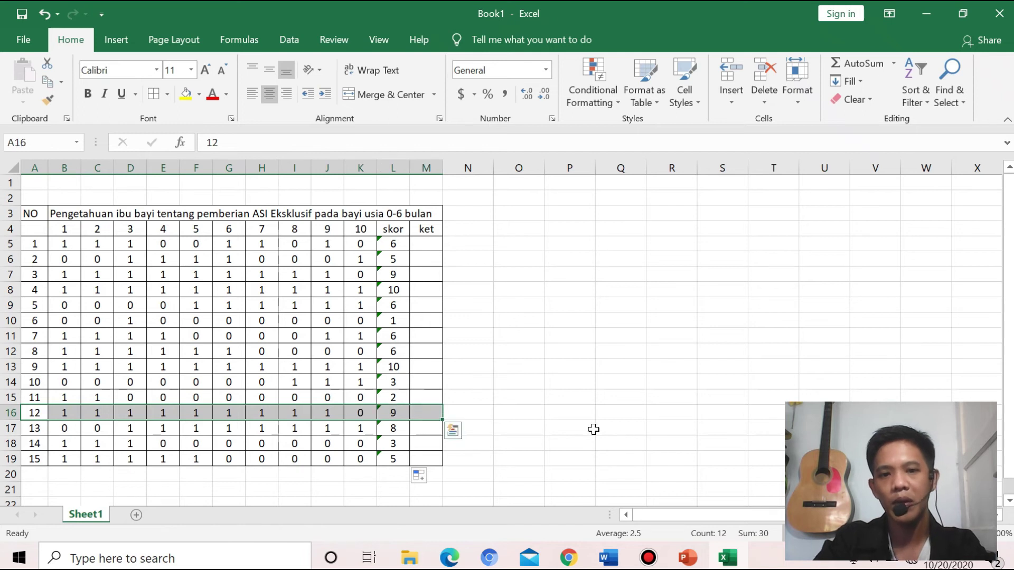
scroll(591, 427, "down", 1)
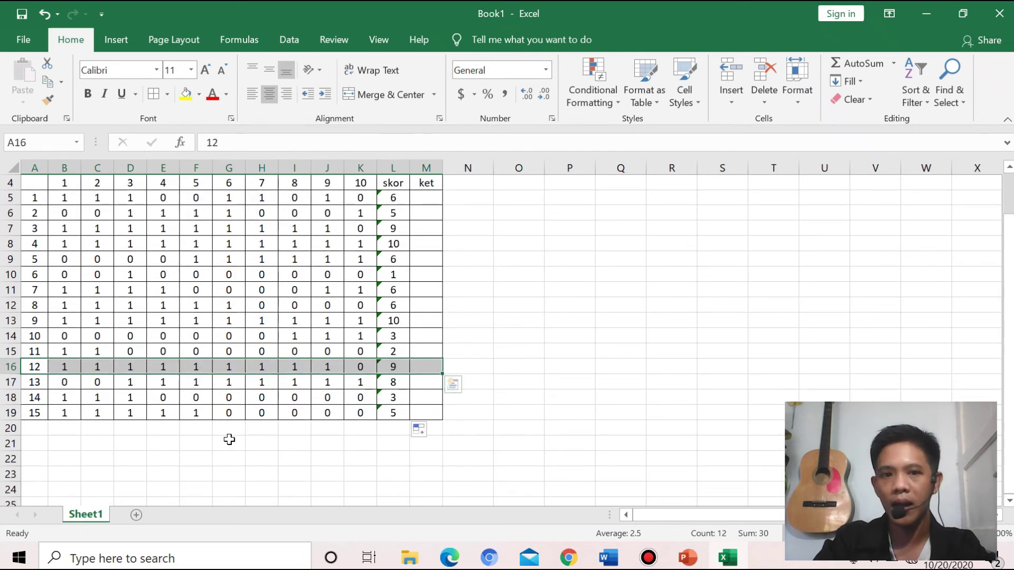
left_click_drag(29, 413, 394, 413)
scroll(557, 255, "up", 1)
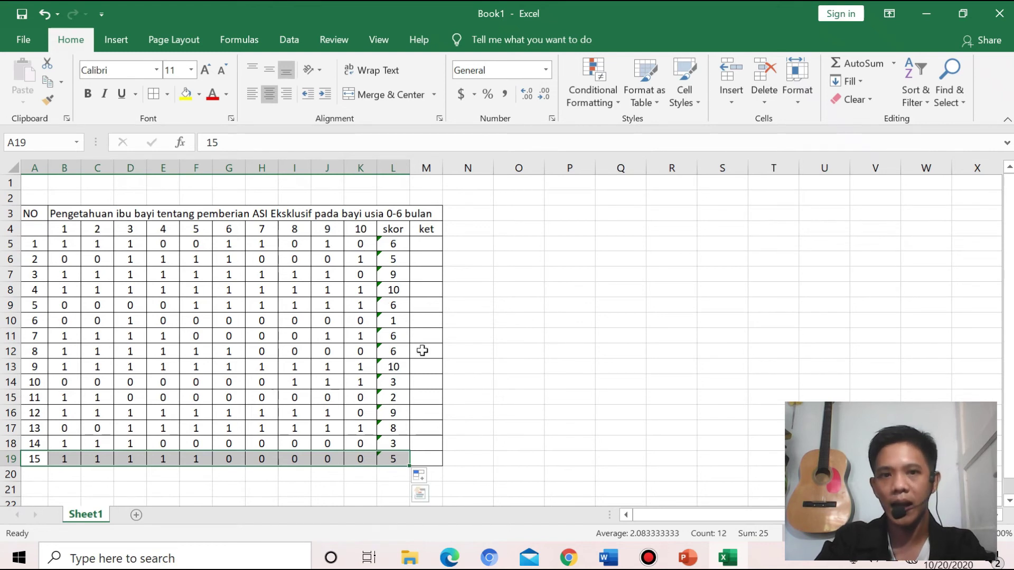
Enter the heading "kategorik pengetahuan ibu :" in cell P4, beside the answer table
left_click(524, 227)
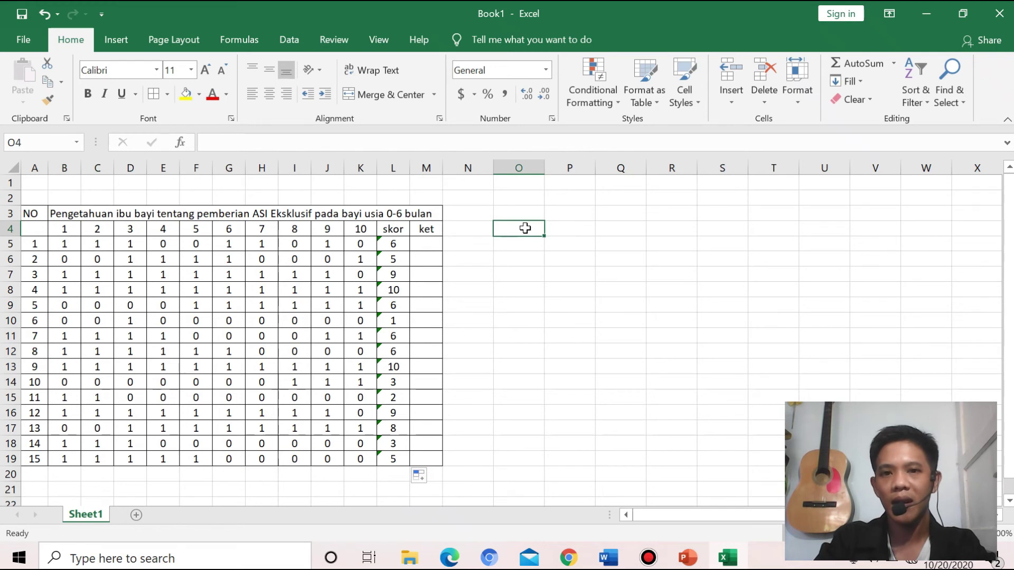
key("Right")
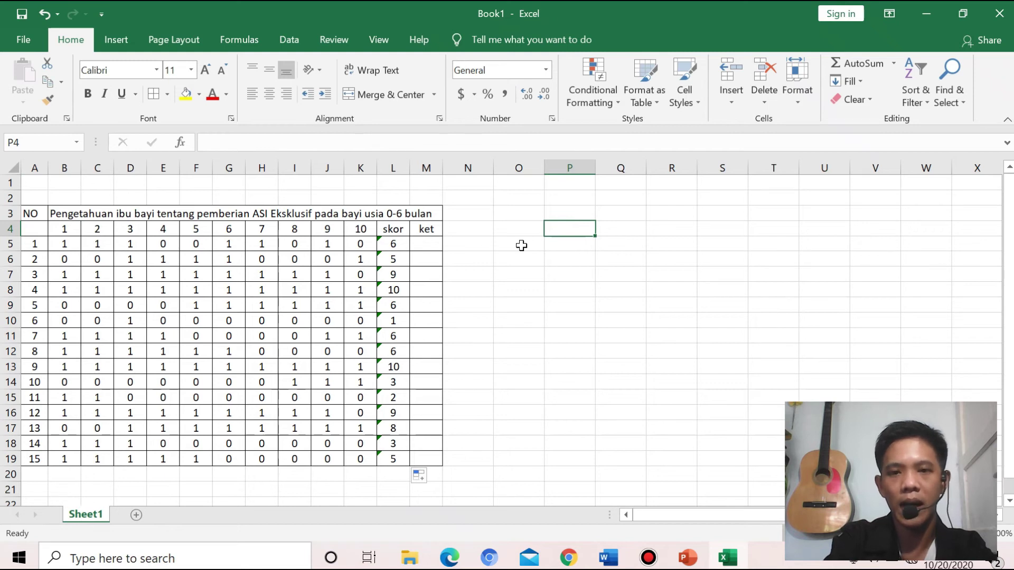
type("k")
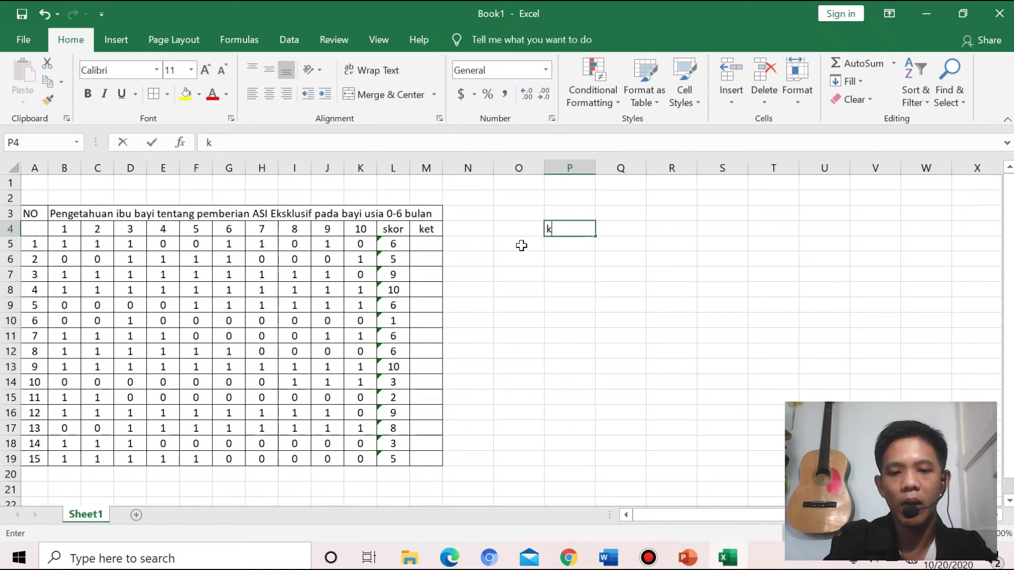
type("ategori")
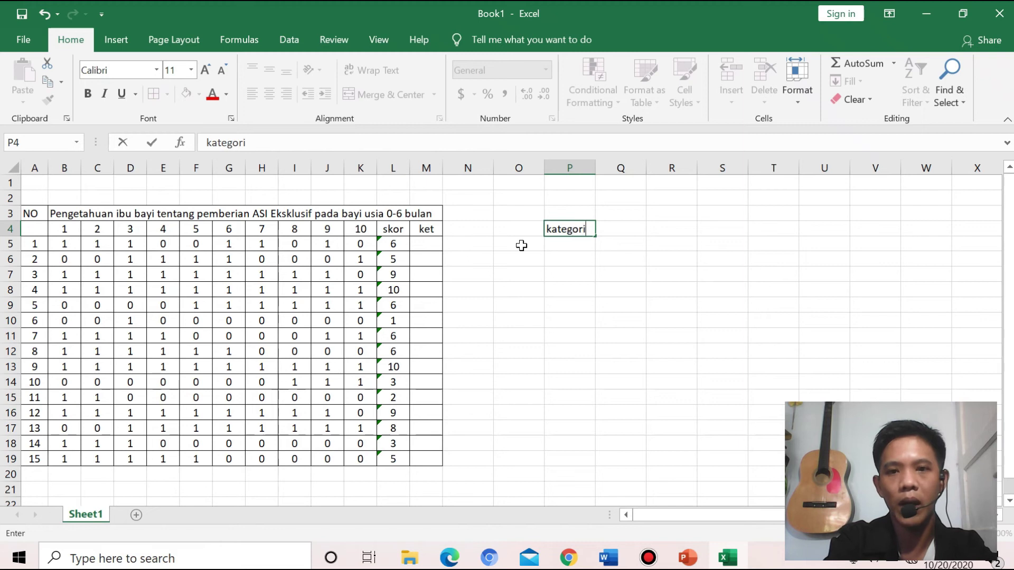
type("k pengetahu")
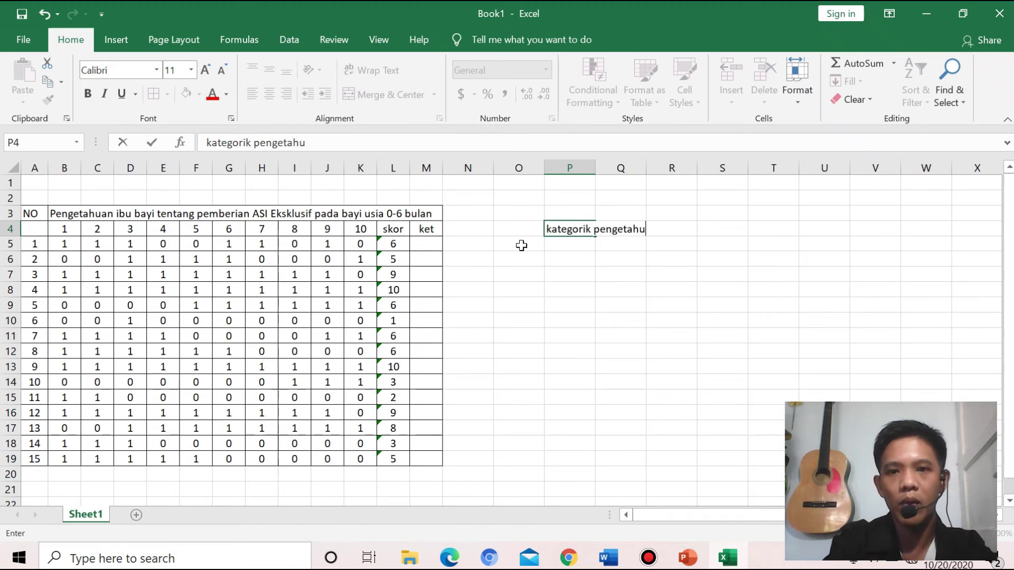
type("an ibu :")
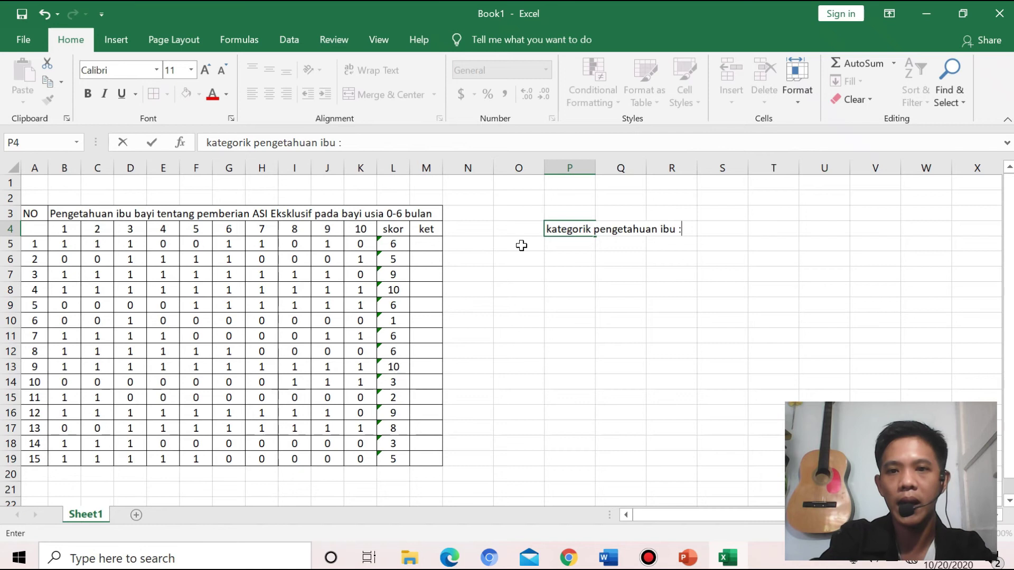
key("Return")
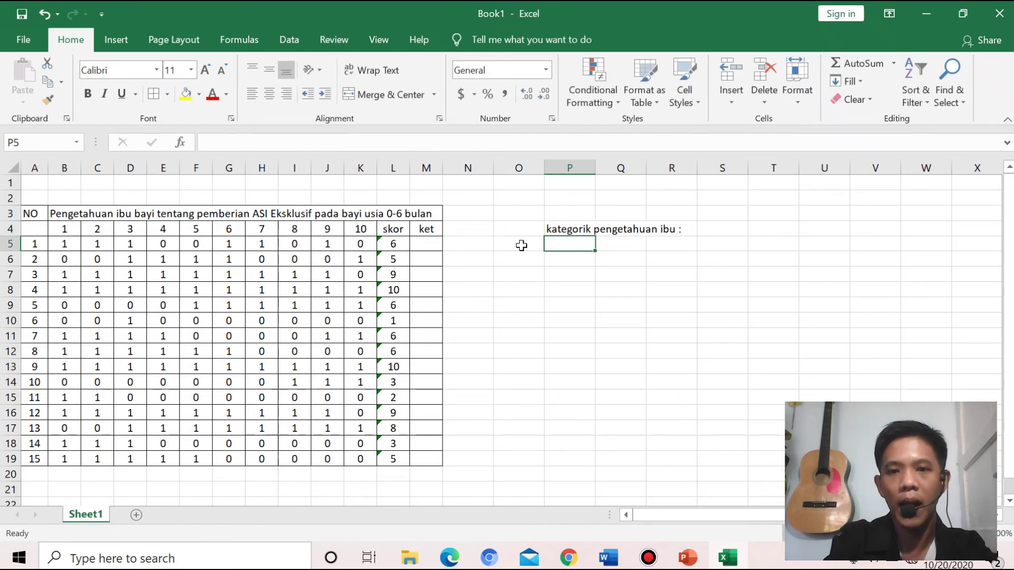
List the two knowledge categories under the heading: "1 = baik" in P5 and "2 = kurang baik" in P6
type("ba")
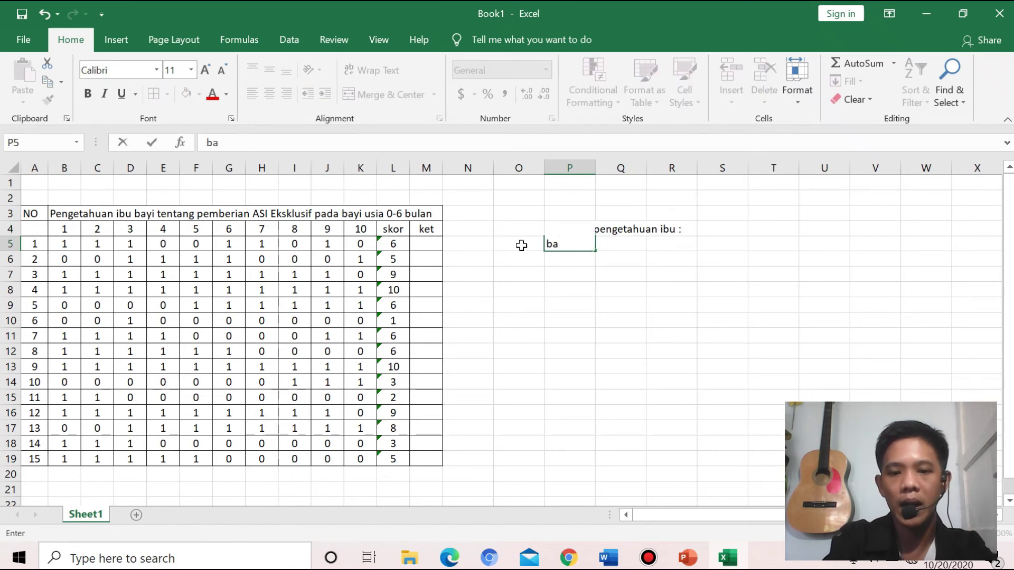
key("BackSpace")
key("BackSpace")
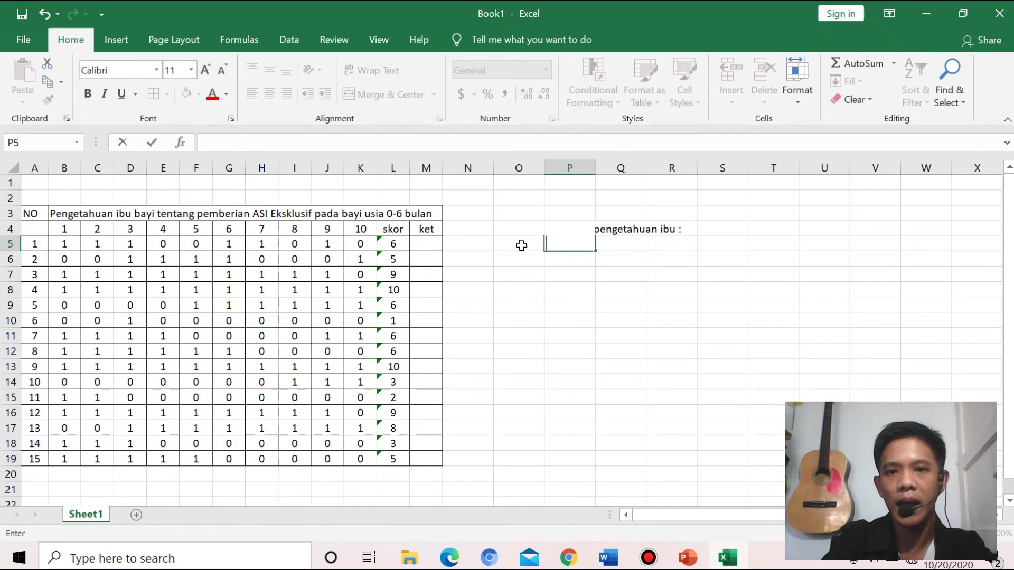
type("1 = baik")
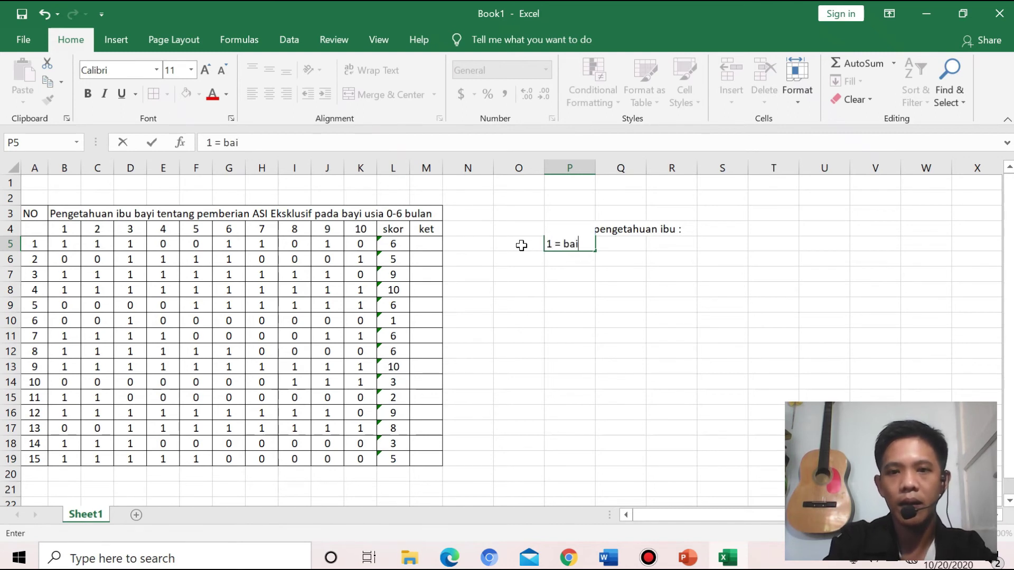
key("Return")
type("2")
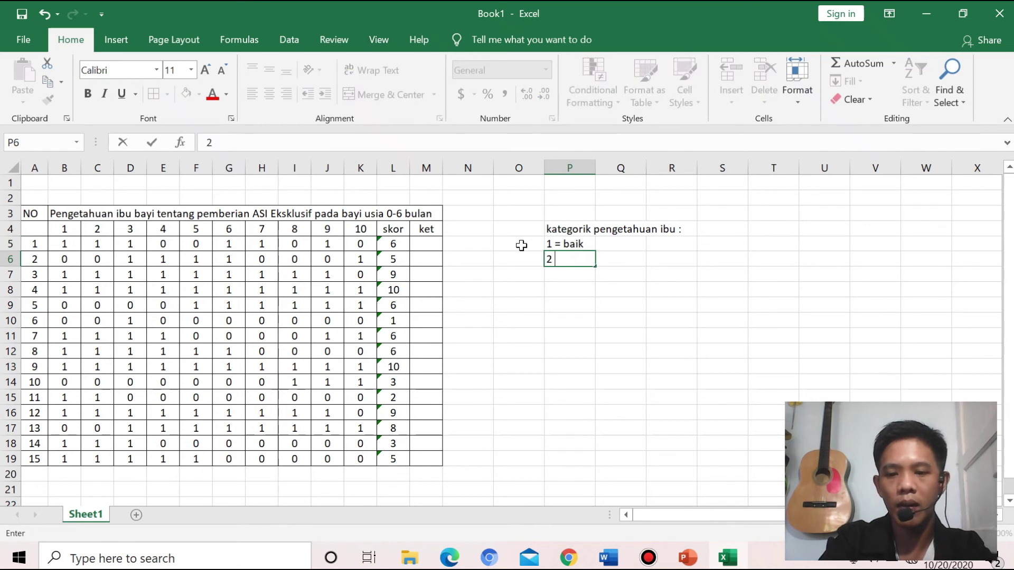
type(" = k")
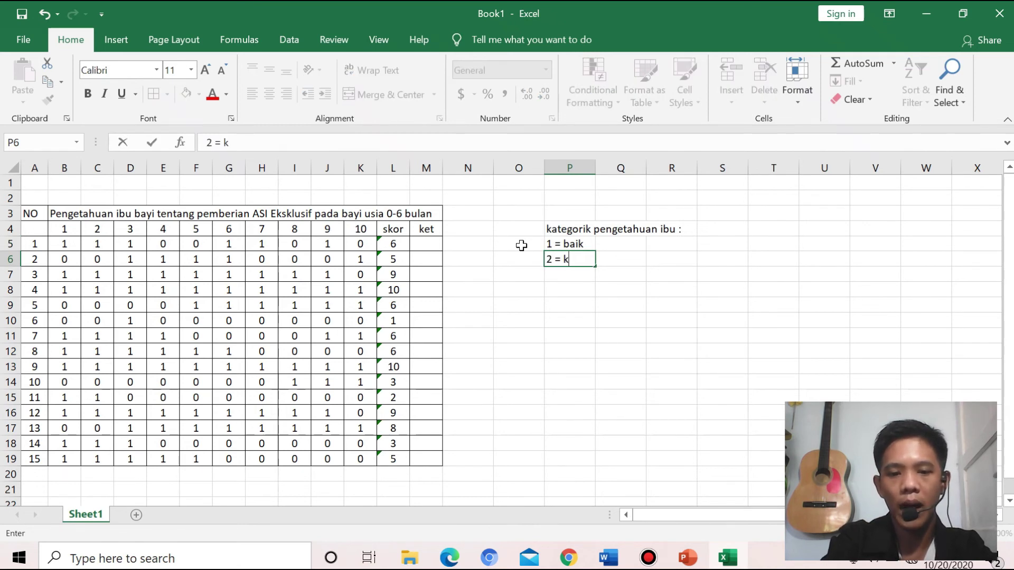
type("urang baik")
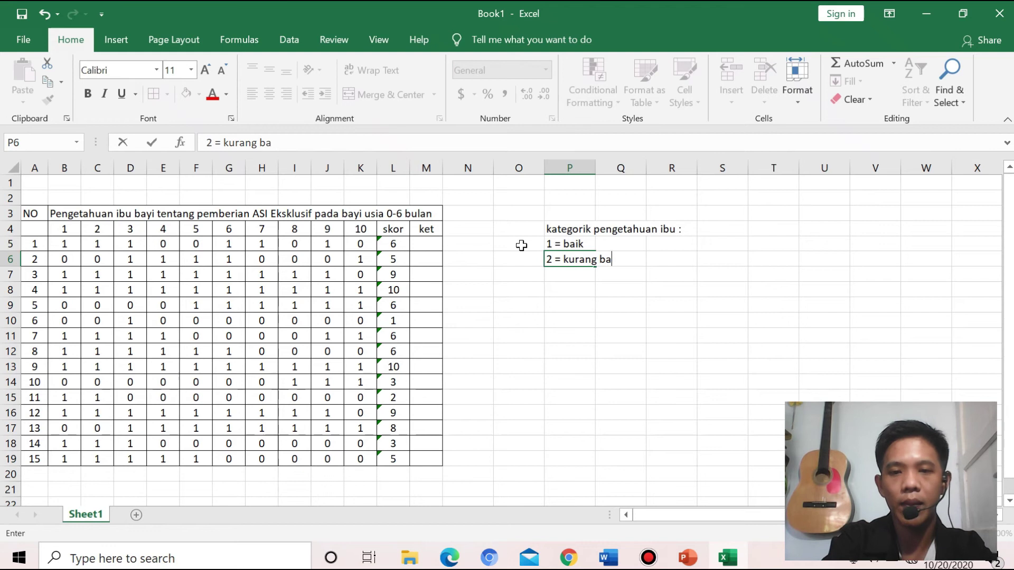
left_click(431, 251)
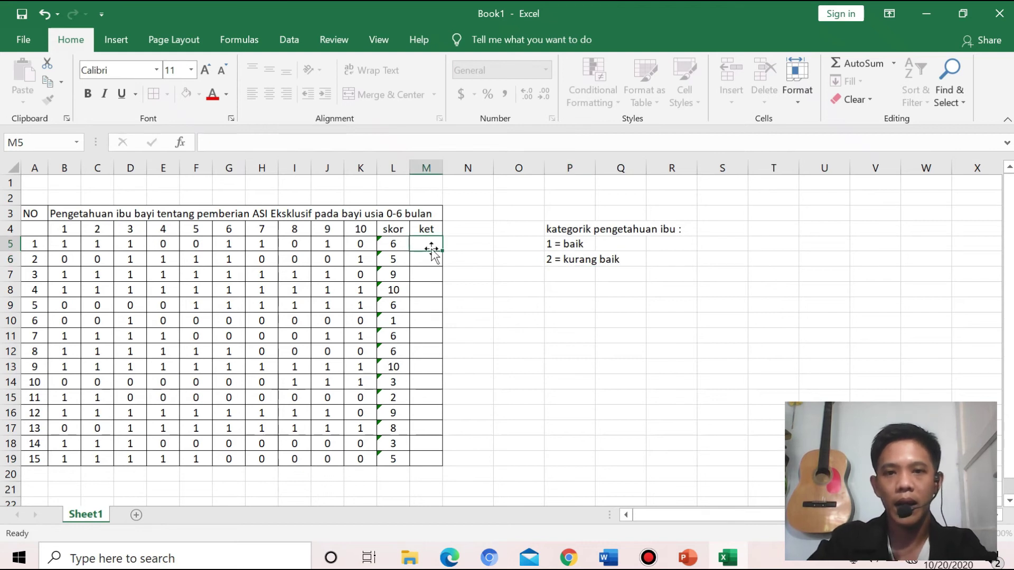
Add the score ranges to the categories, making P5 "1 = baik :6-10" and P6 "2 = kurang baik : 0-5"
left_click(553, 243)
double_click(585, 244)
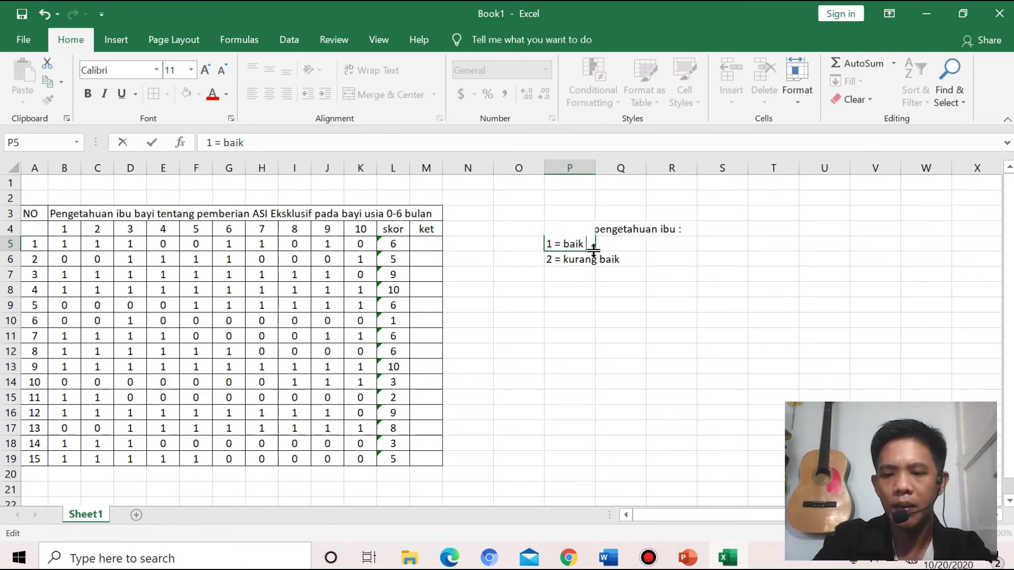
type(":")
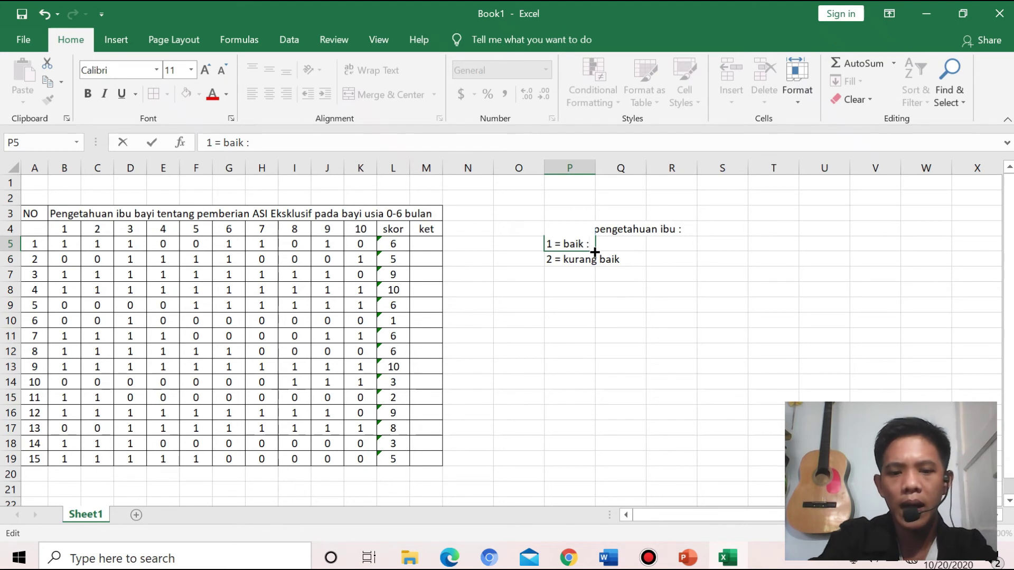
type("6-10")
left_click(552, 260)
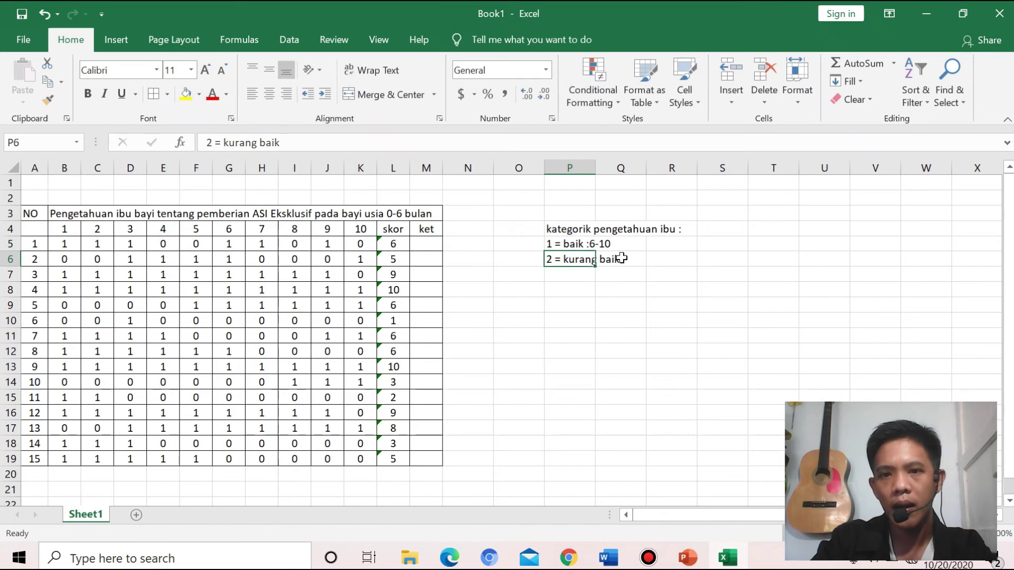
double_click(616, 260)
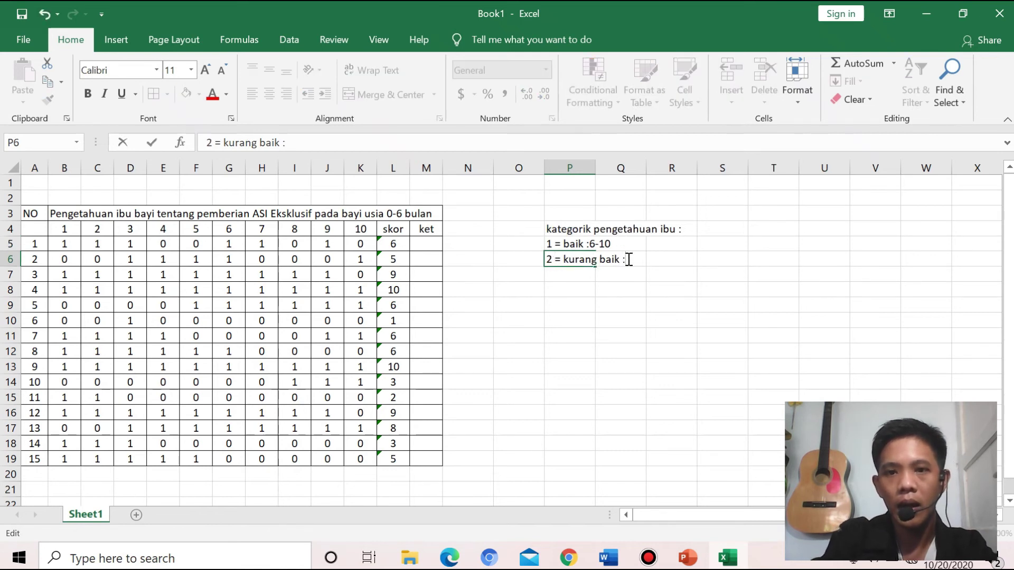
type(": 0")
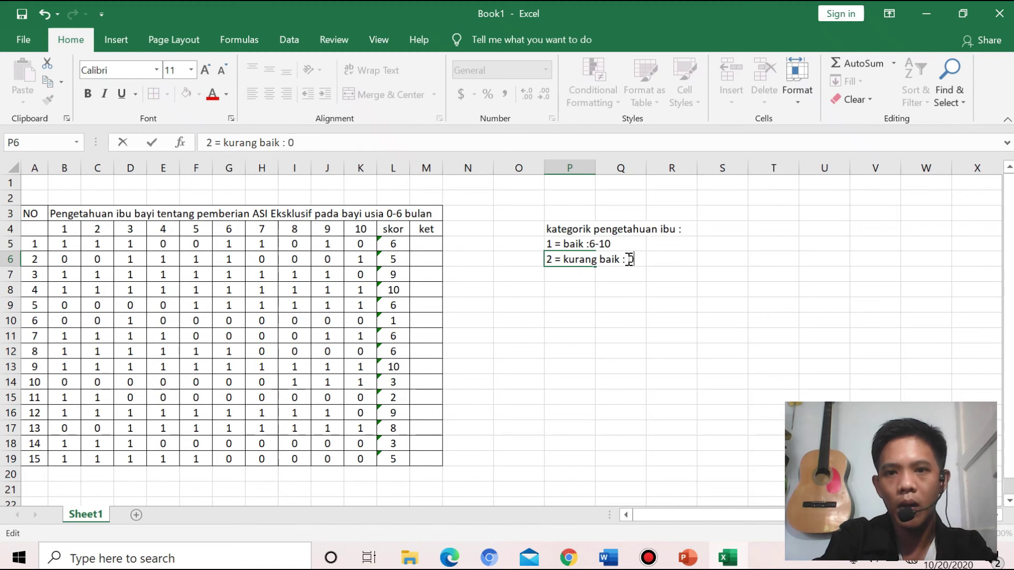
type("-")
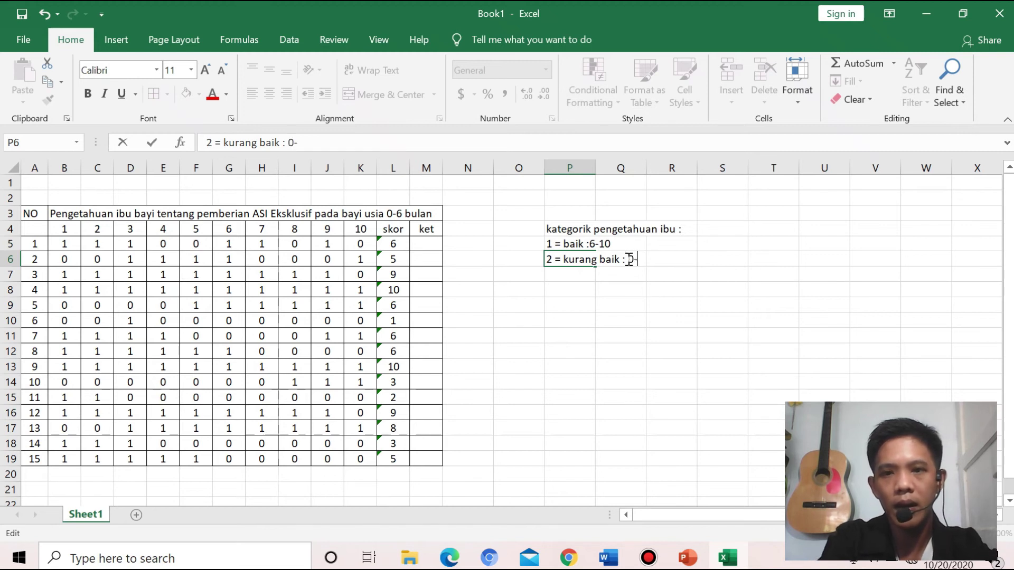
type("5")
left_click(651, 289)
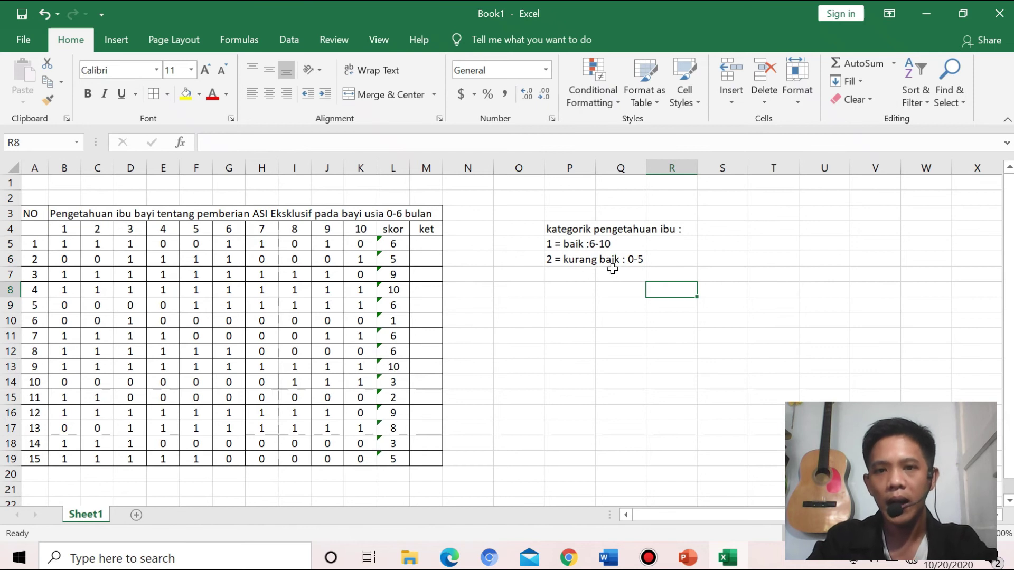
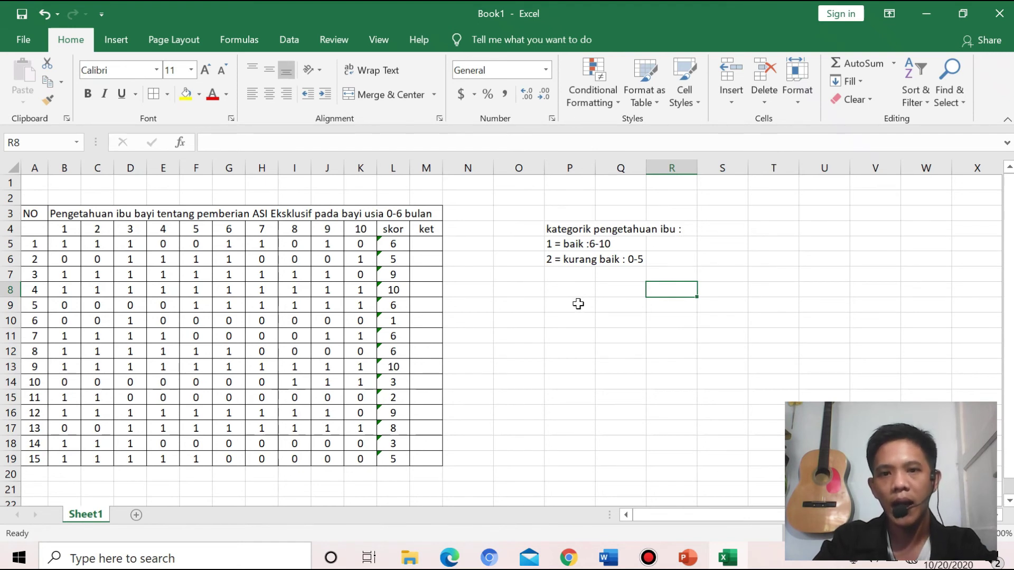
Select the category heading and its two score ranges in P4:R6 to review them
left_click_drag(552, 230, 559, 245)
left_click_drag(675, 287, 685, 265)
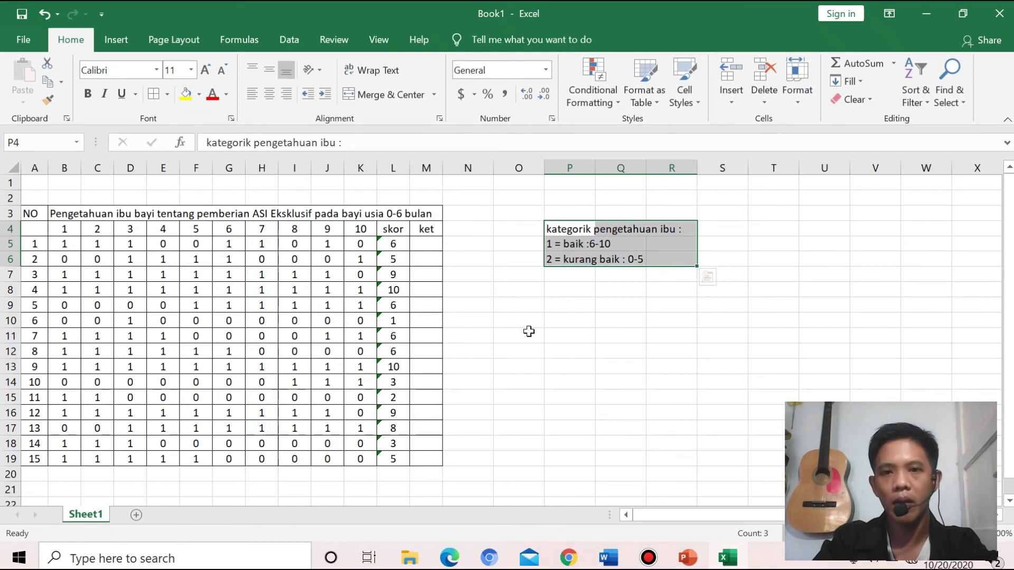
left_click(570, 275)
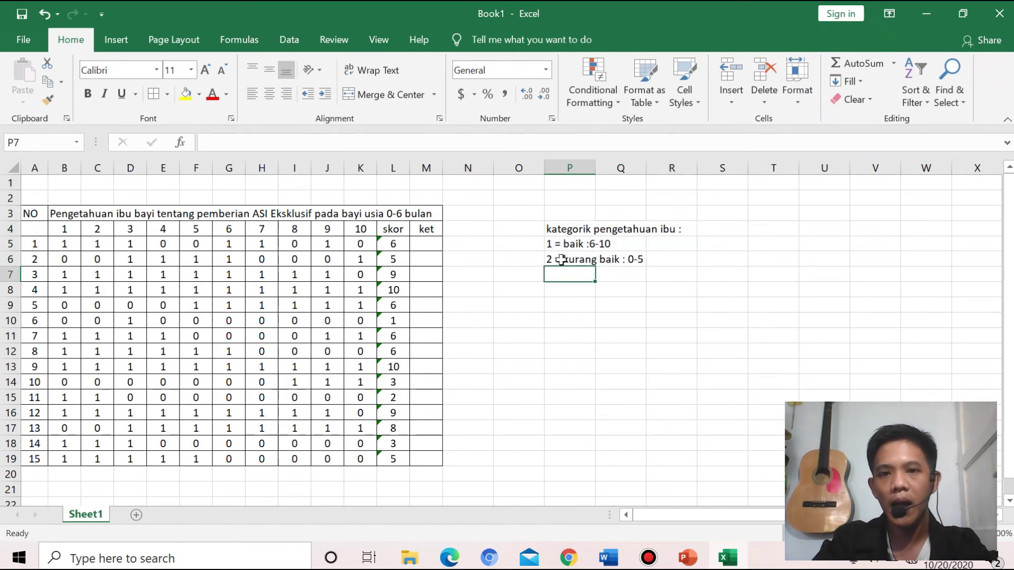
Note the cut-off calculation below the categories: "10 pernyataan :" in P9 and "10/2 = 5" in P10
left_click(576, 307)
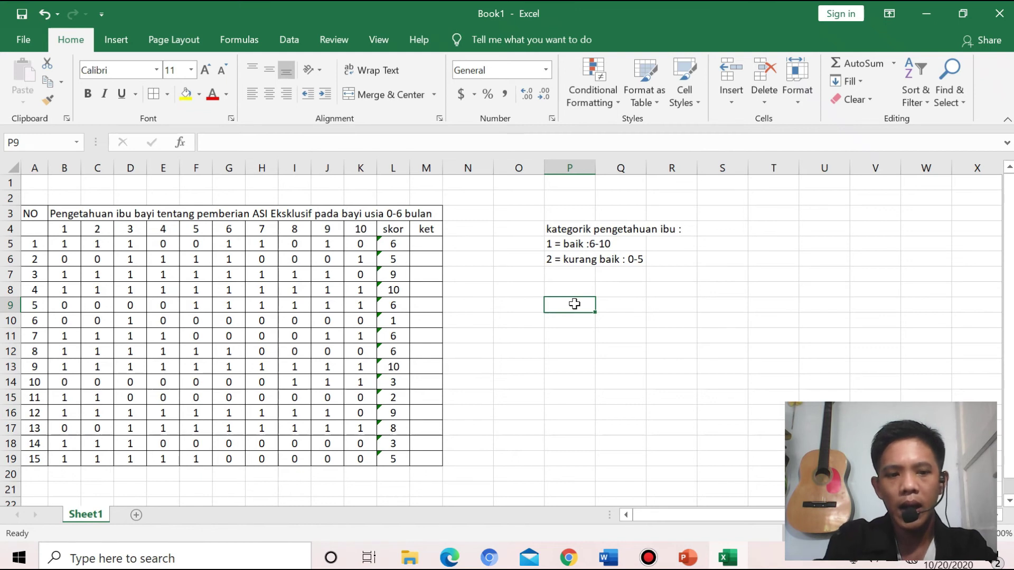
type("10 perny")
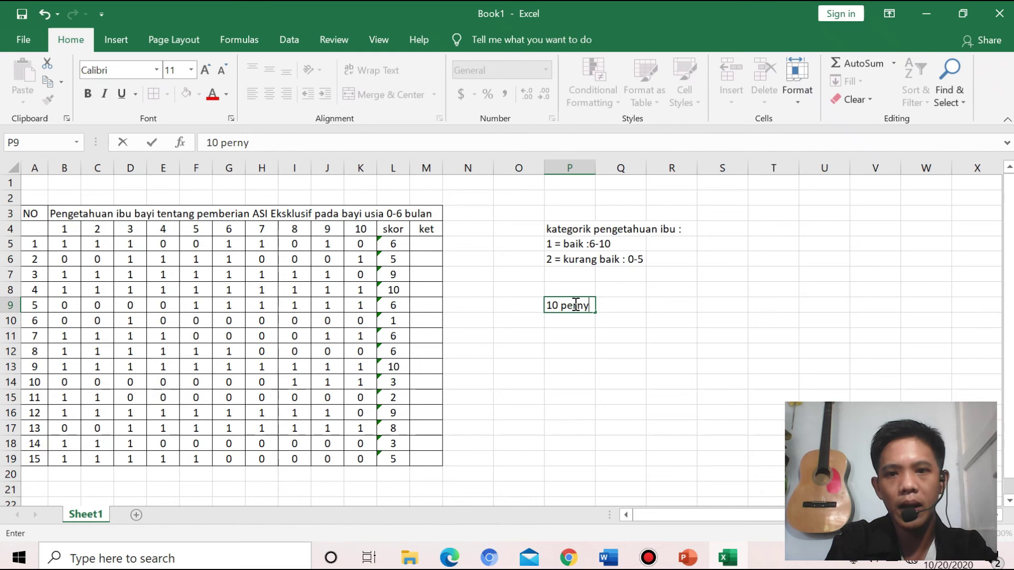
type("ataan :")
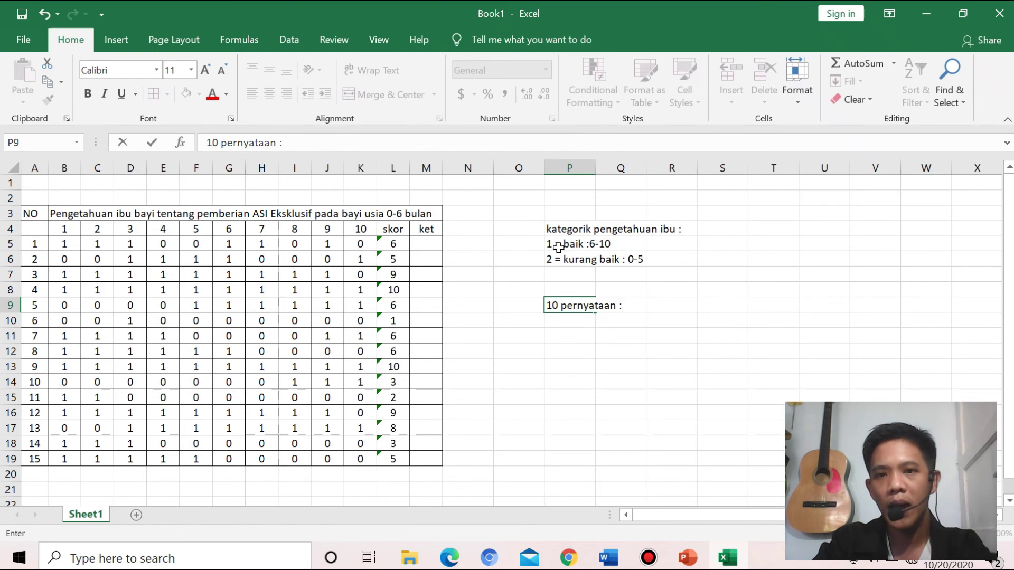
left_click_drag(550, 242, 662, 261)
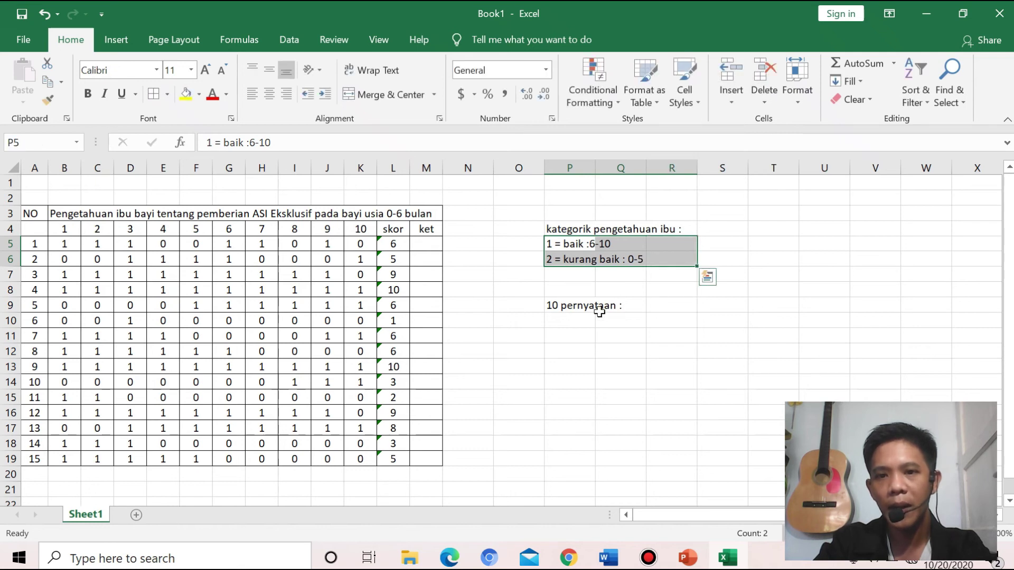
left_click(560, 323)
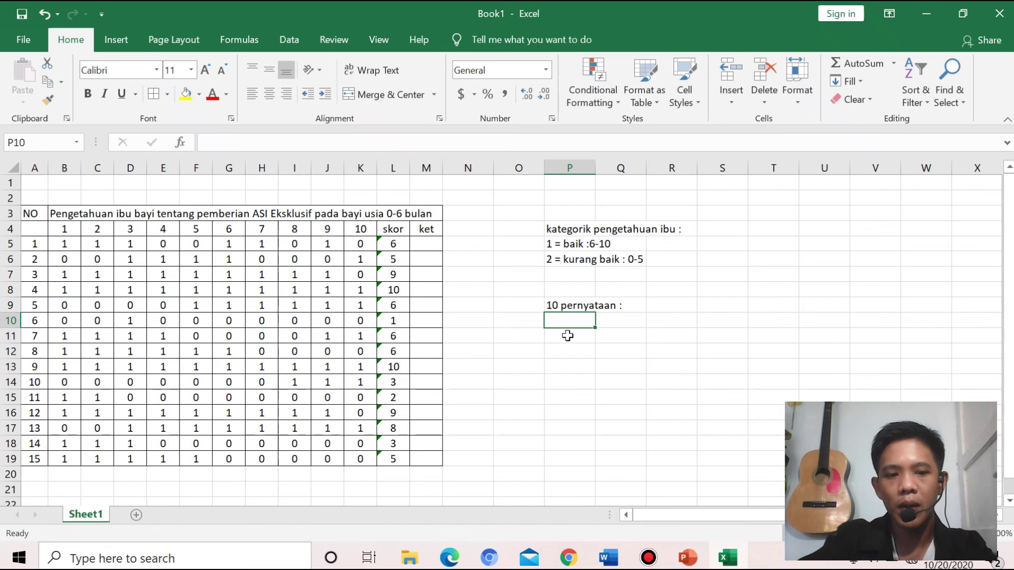
type("10/")
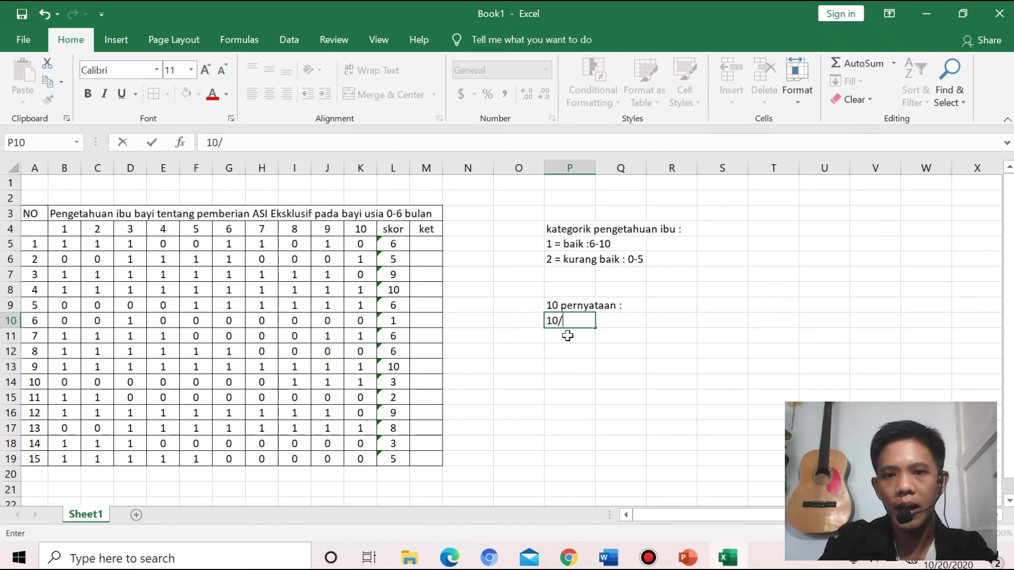
type("2")
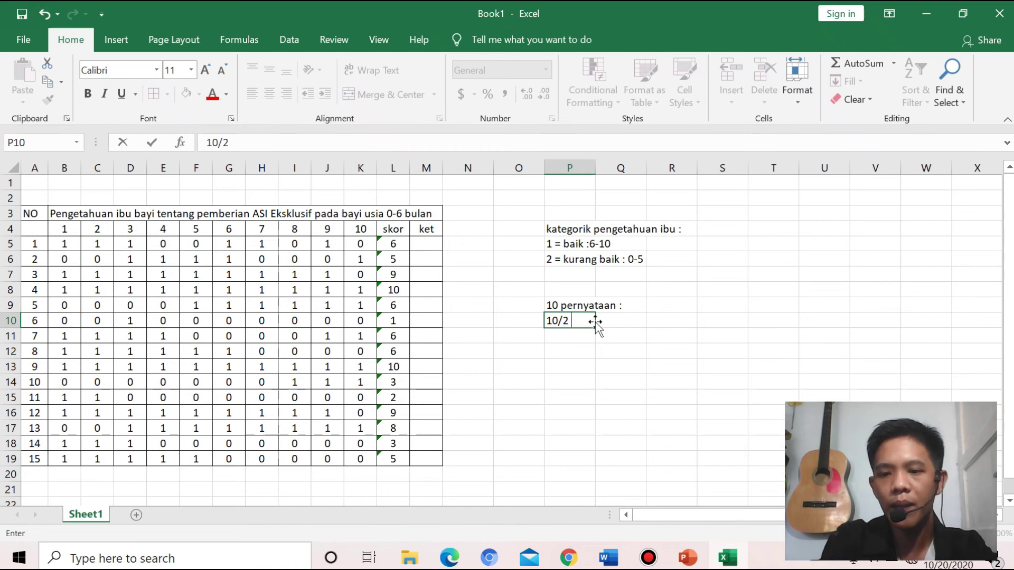
type(" =")
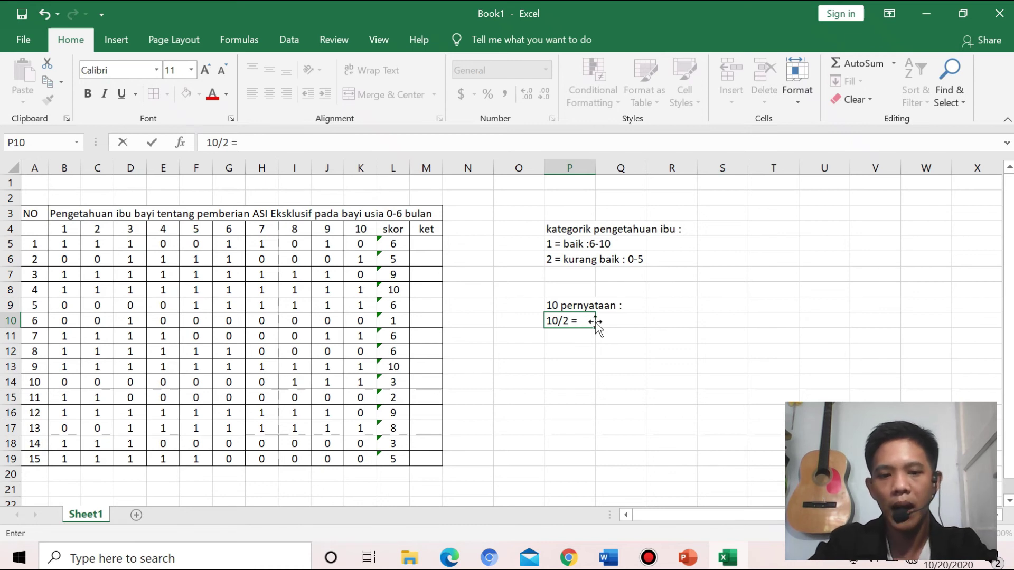
type(" 5")
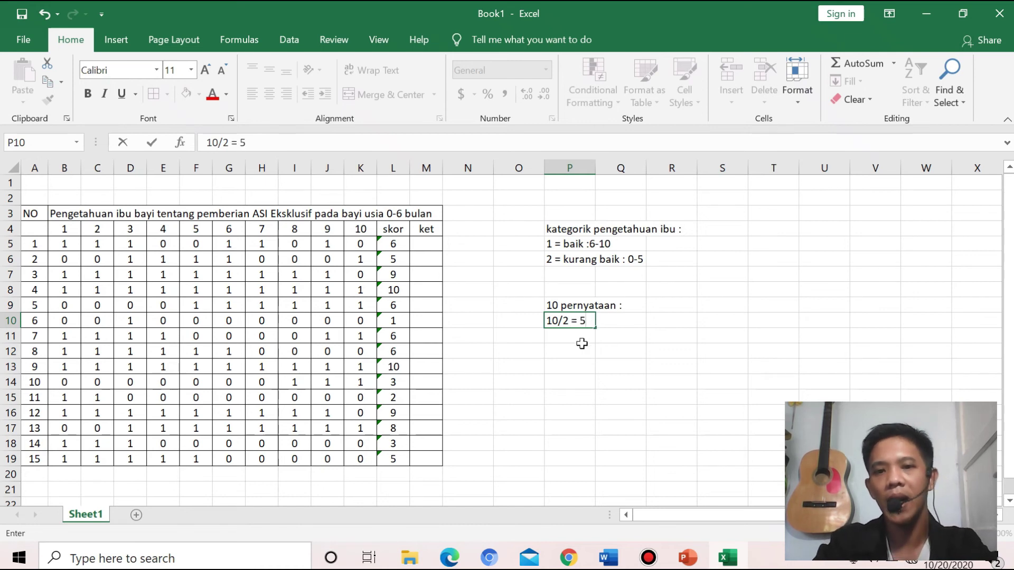
left_click(553, 304)
Compare the ten statement numbers in B4:K4 with the two category ranges in P5:Q6
left_click_drag(61, 229, 361, 229)
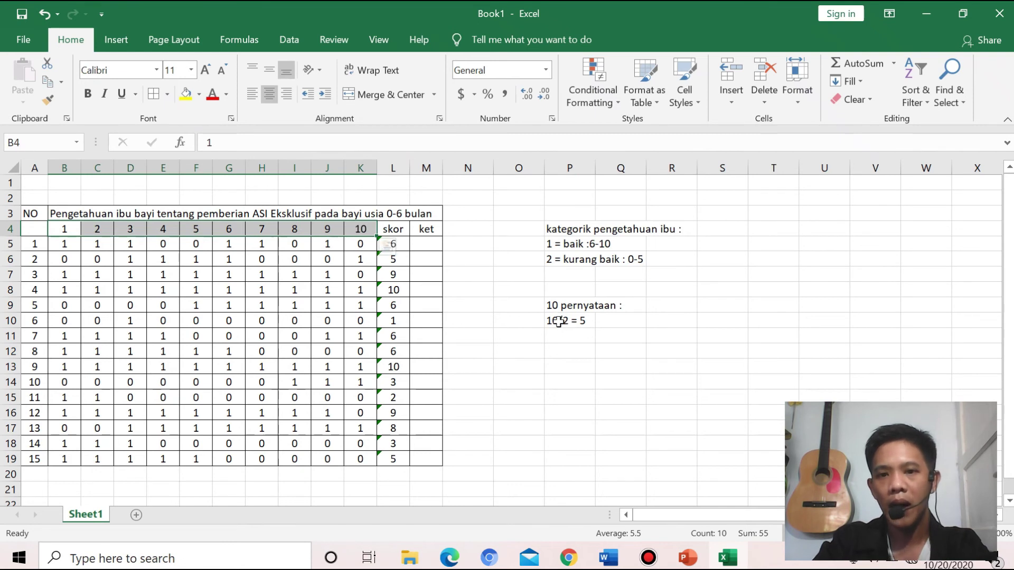
left_click_drag(567, 244, 635, 257)
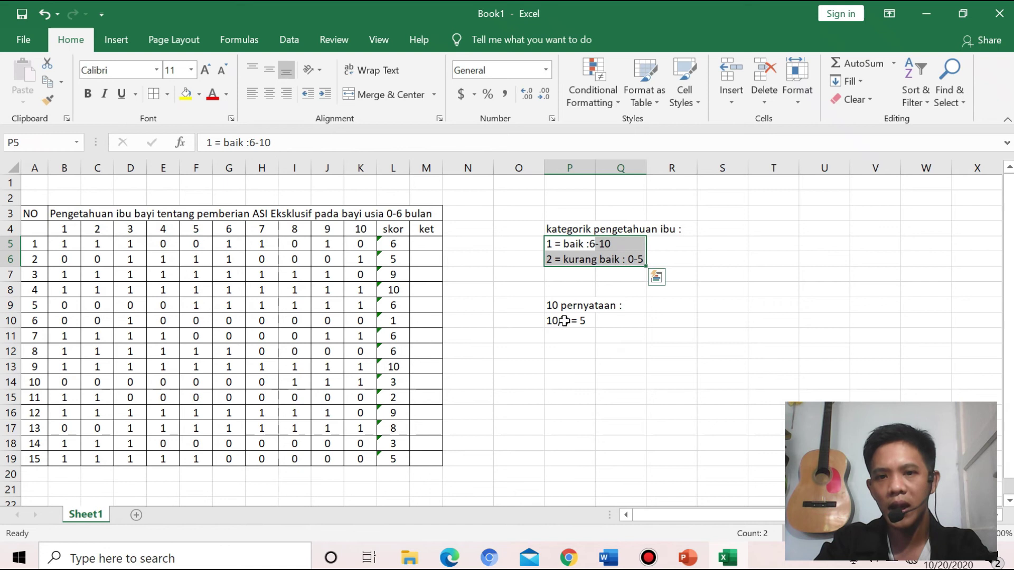
left_click(588, 320)
key("Return")
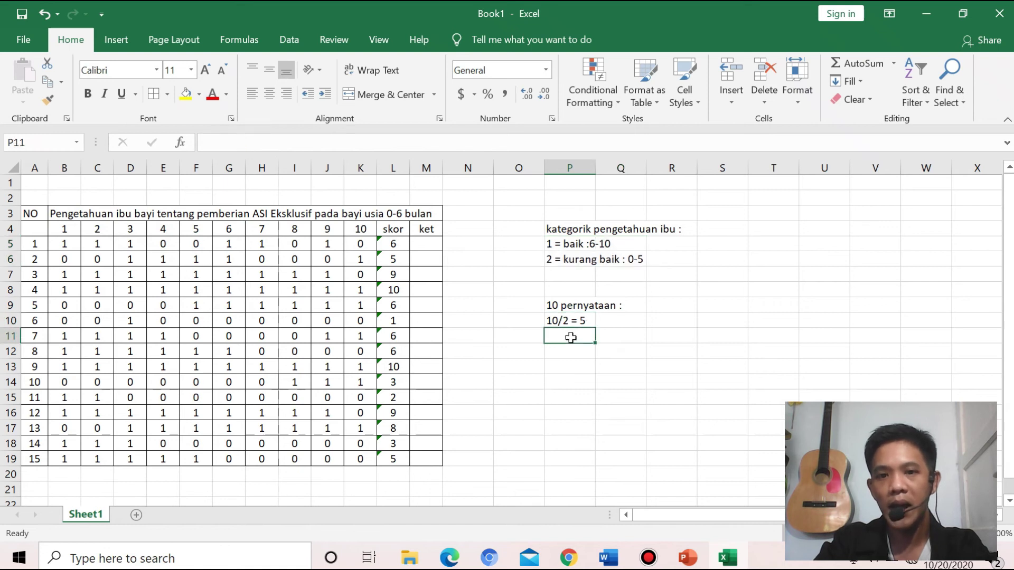
left_click(585, 321)
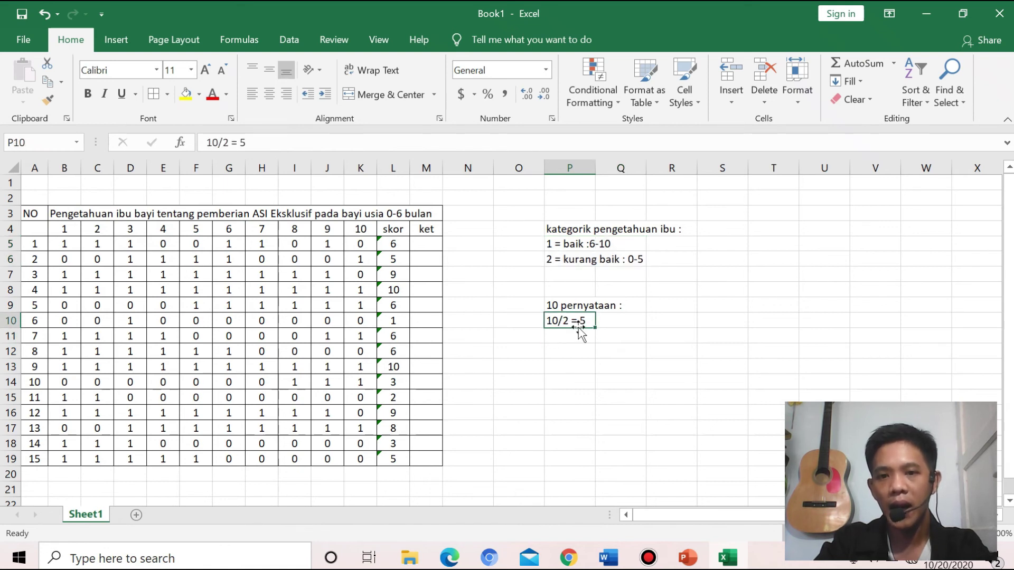
left_click(557, 338)
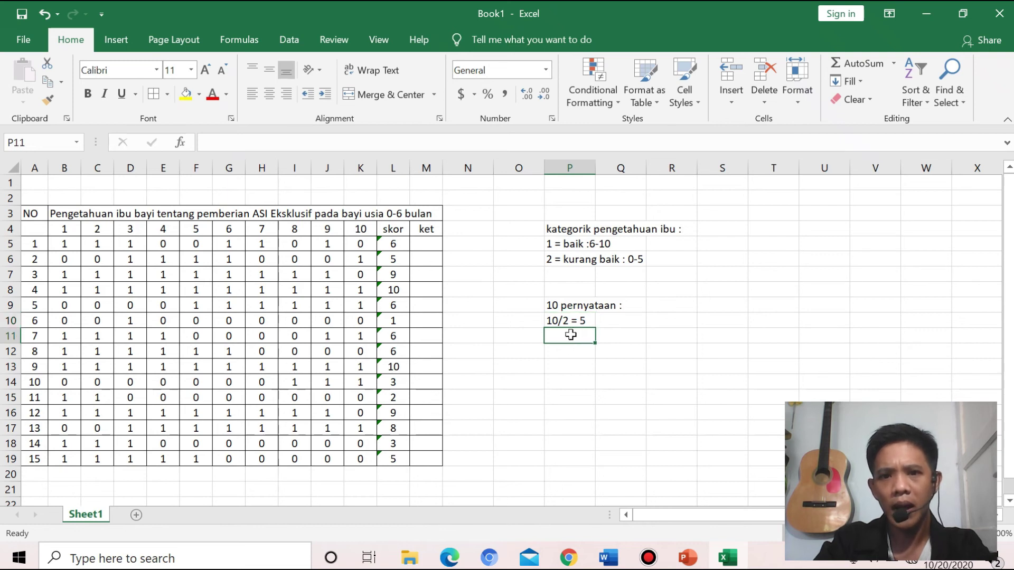
Add the answer scoring to the statement note in P9, making it "10 pernyataan : benar =1, salah =0"
left_click(620, 304)
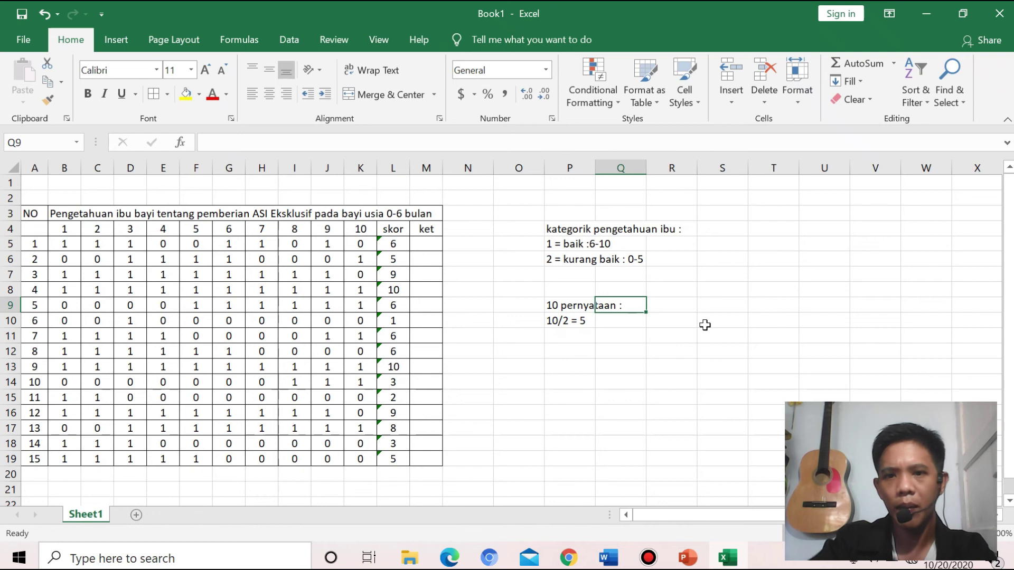
double_click(558, 304)
left_click(631, 305)
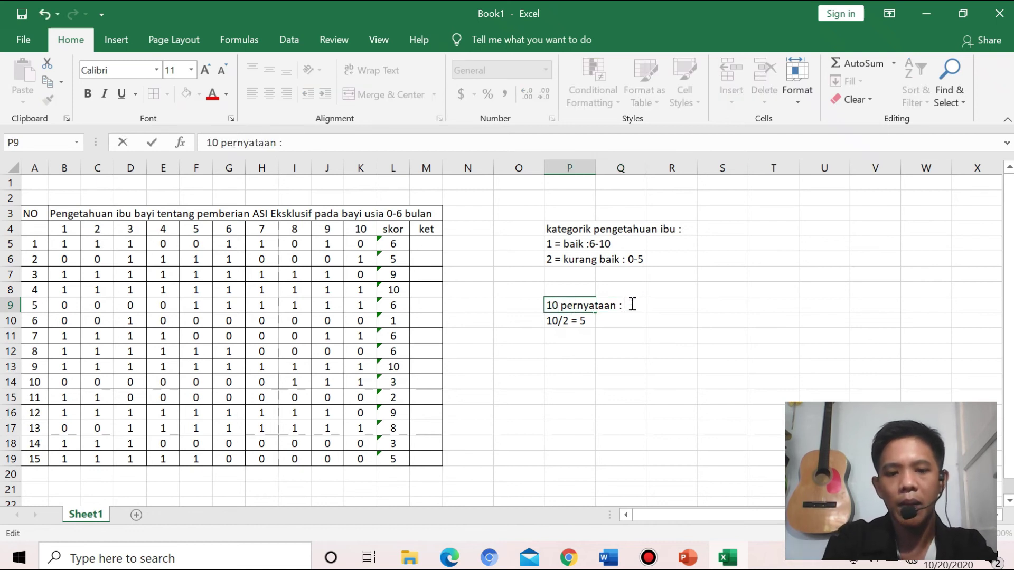
type("benar")
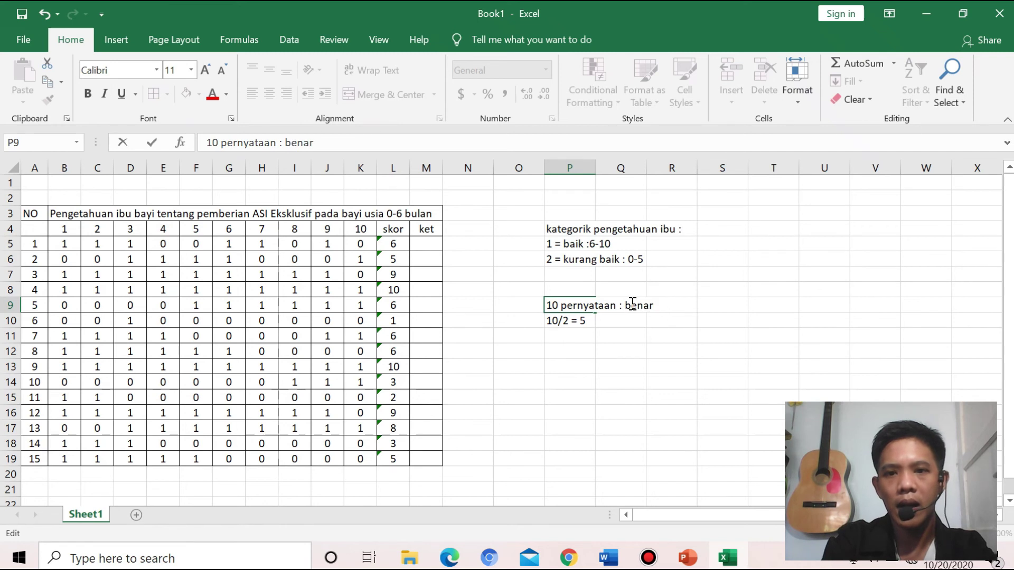
type(" =1")
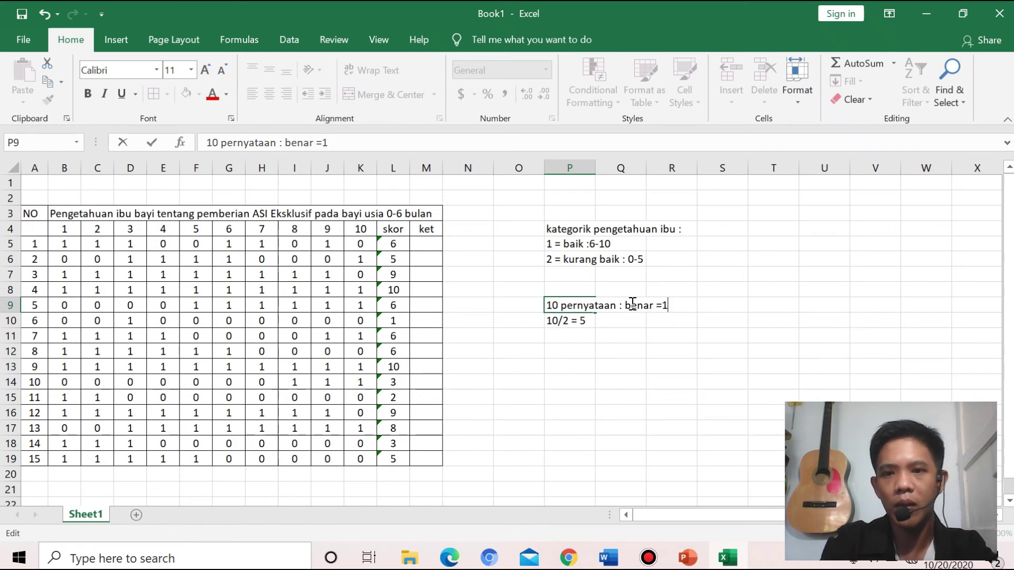
type(", salah")
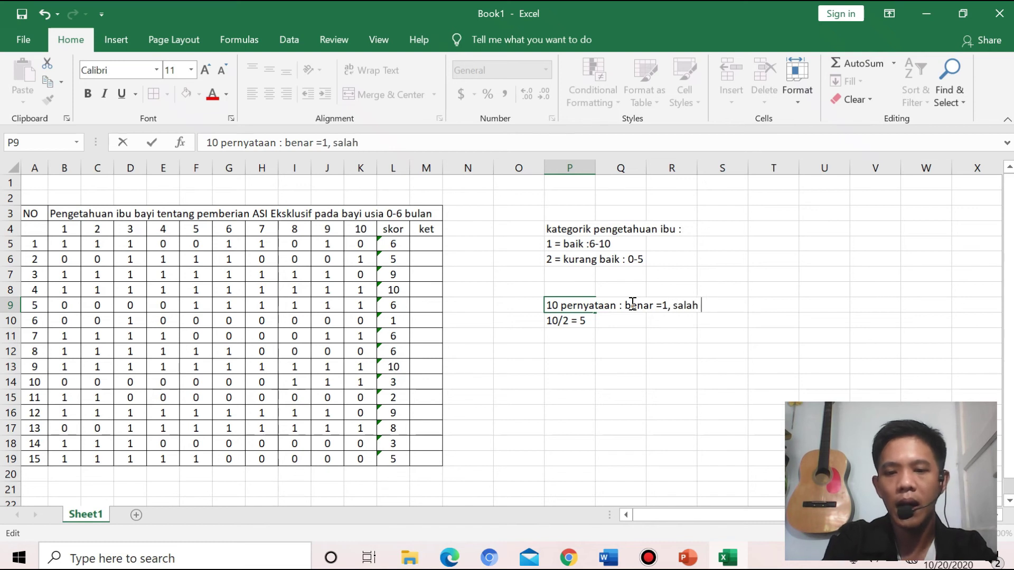
type(" =0")
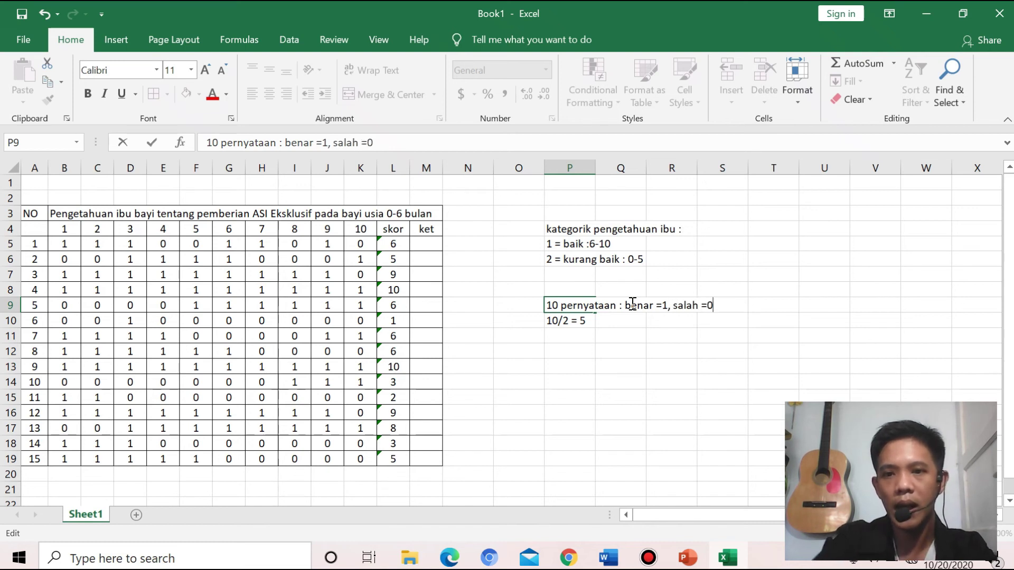
left_click(563, 336)
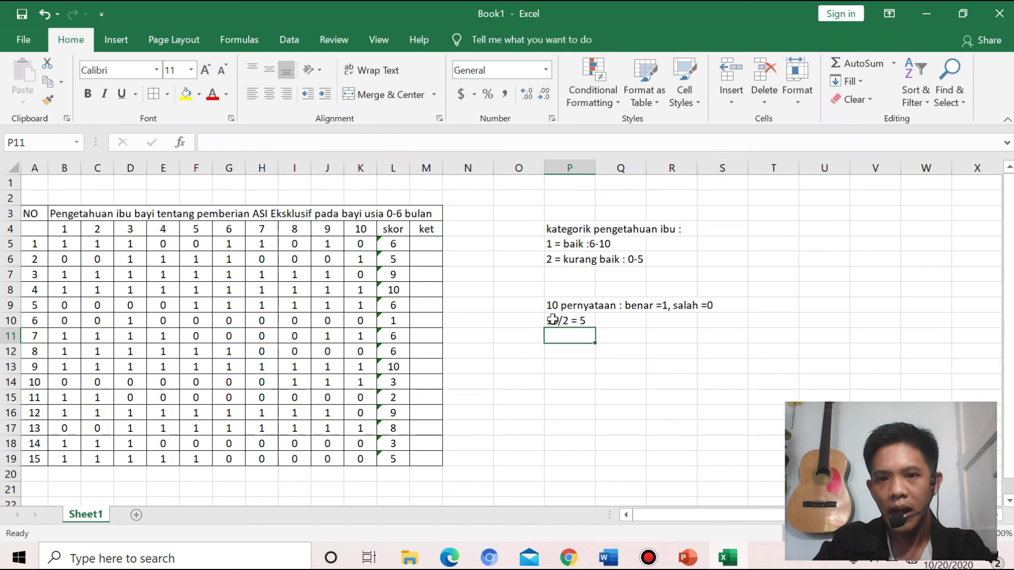
Clear the halving calculation from P10, directly below the statement note
double_click(556, 323)
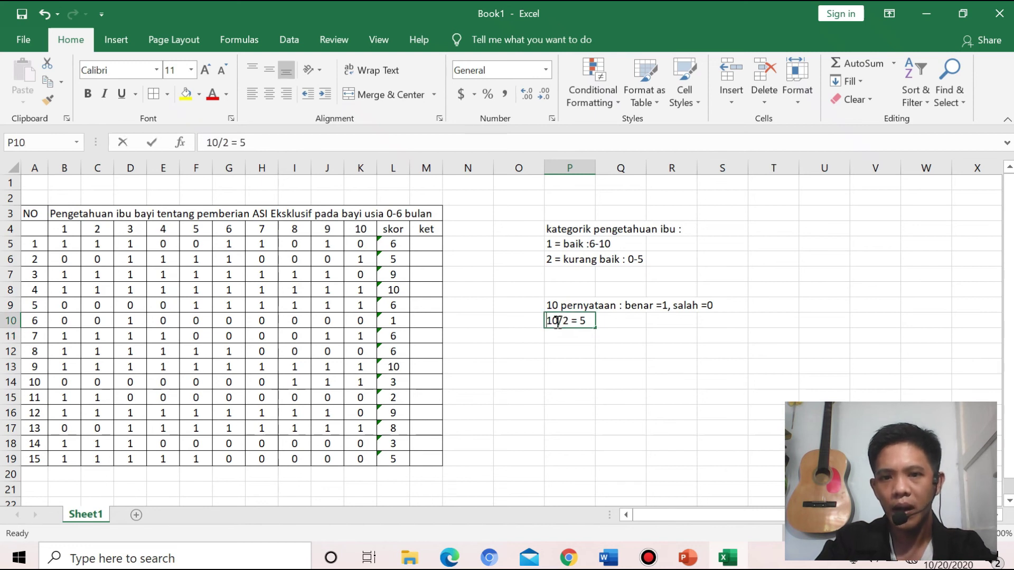
left_click_drag(547, 323, 599, 323)
key("BackSpace")
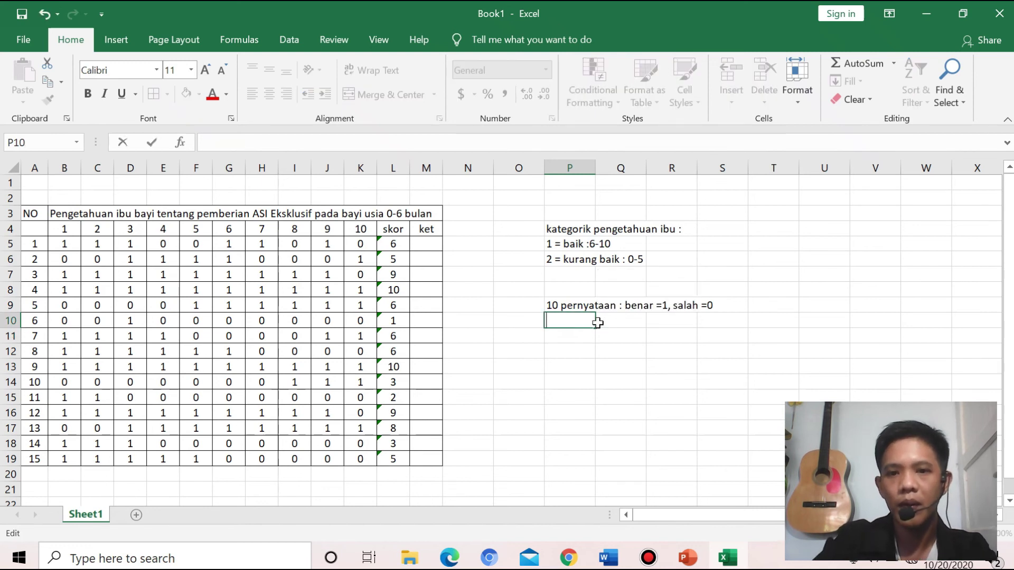
key("Return")
left_click(563, 318)
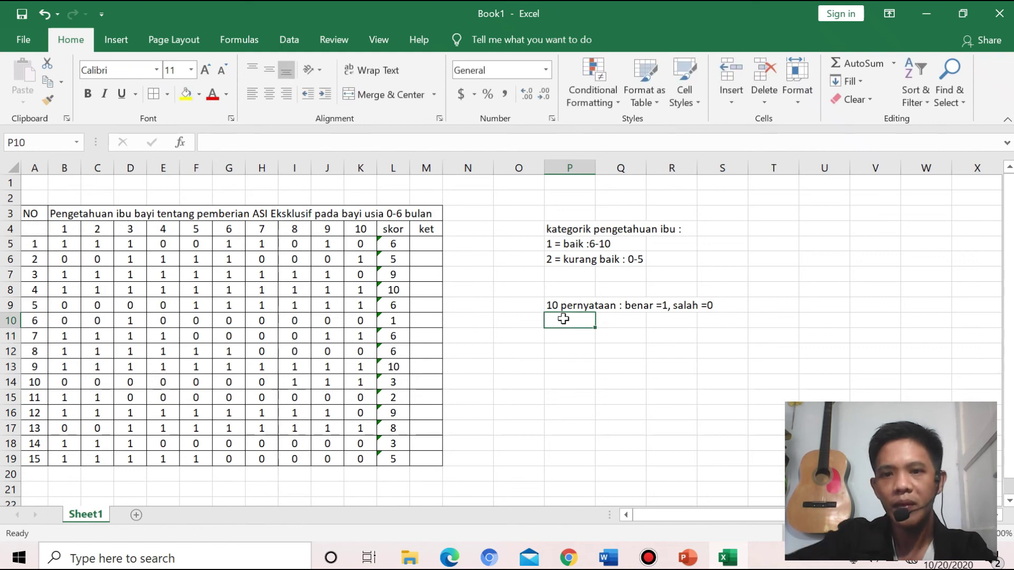
Enter the maximum score calculation "10x1=10" in P10, based on ten statements scored 1 when correct
left_click(666, 309)
left_click(549, 303)
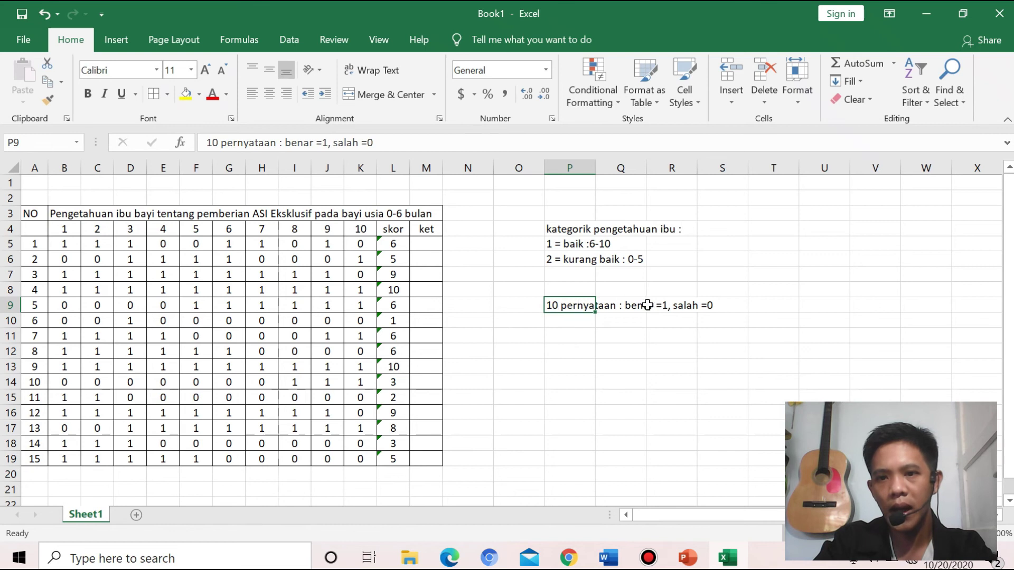
left_click(663, 304)
left_click(568, 325)
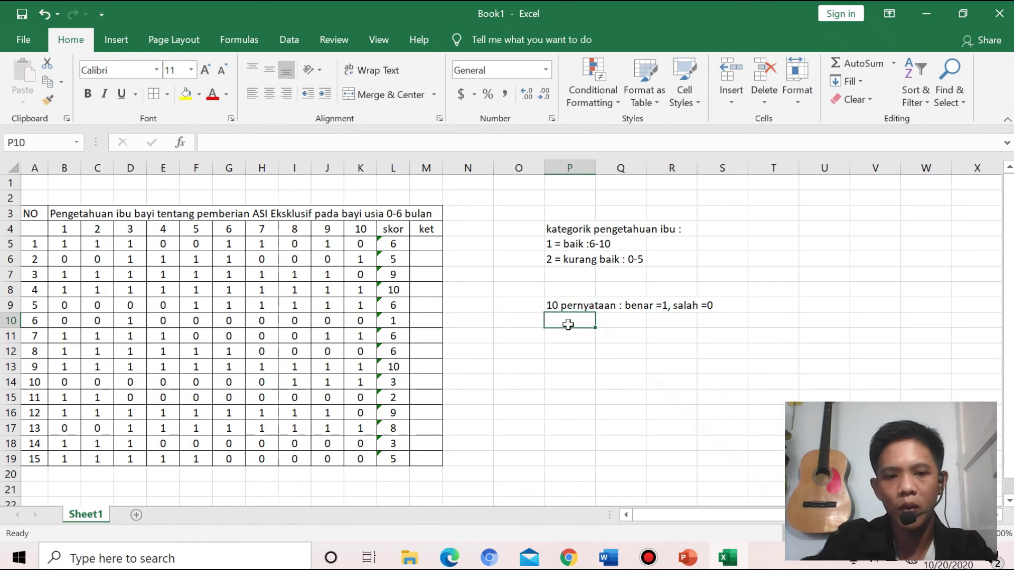
type("10")
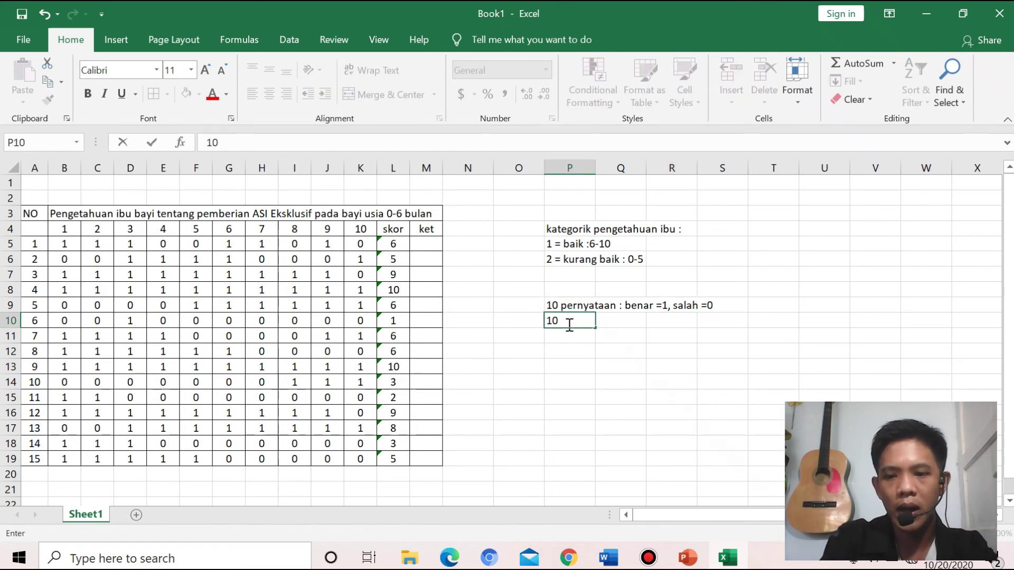
type("x1")
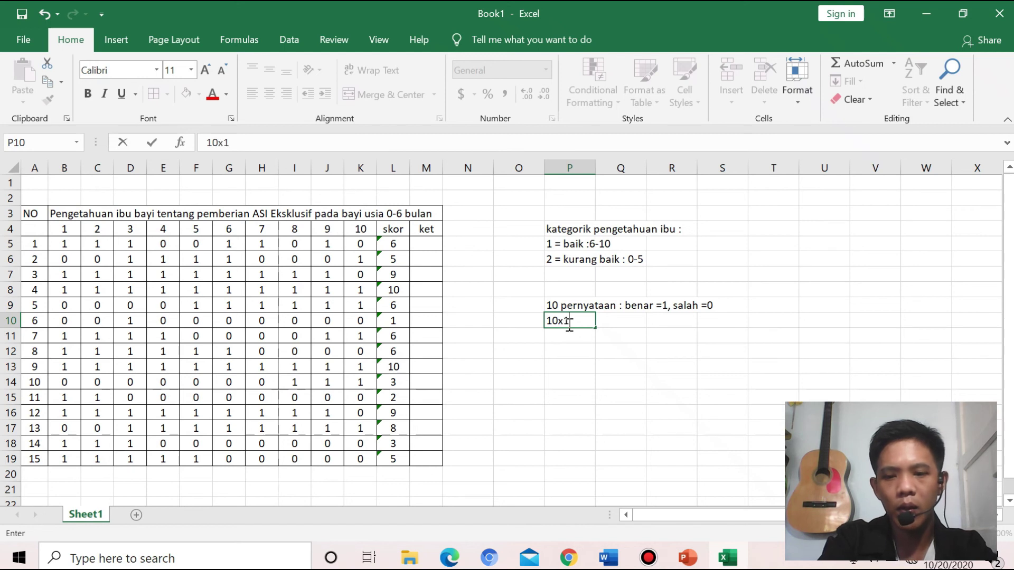
type("=10")
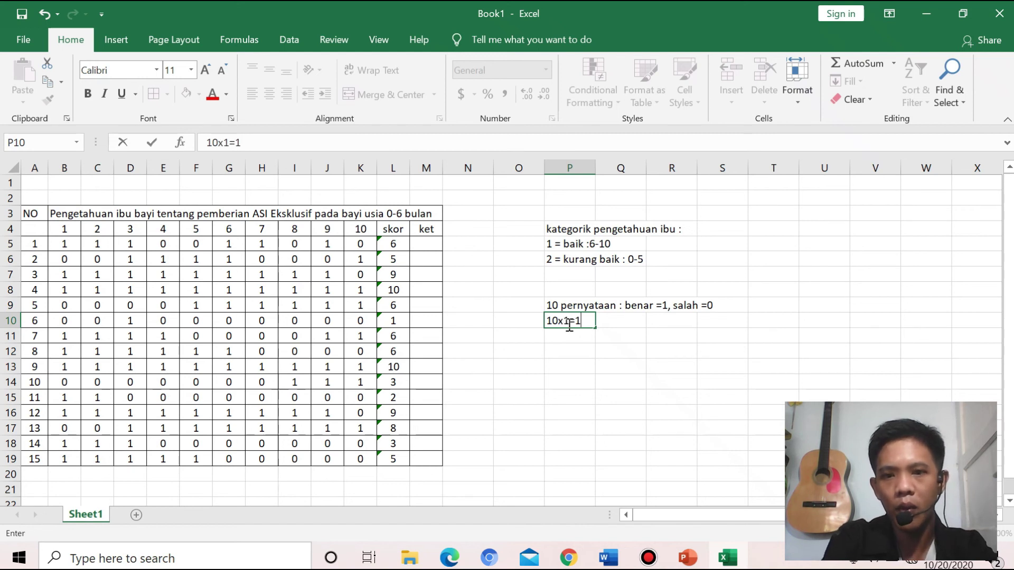
key("Return")
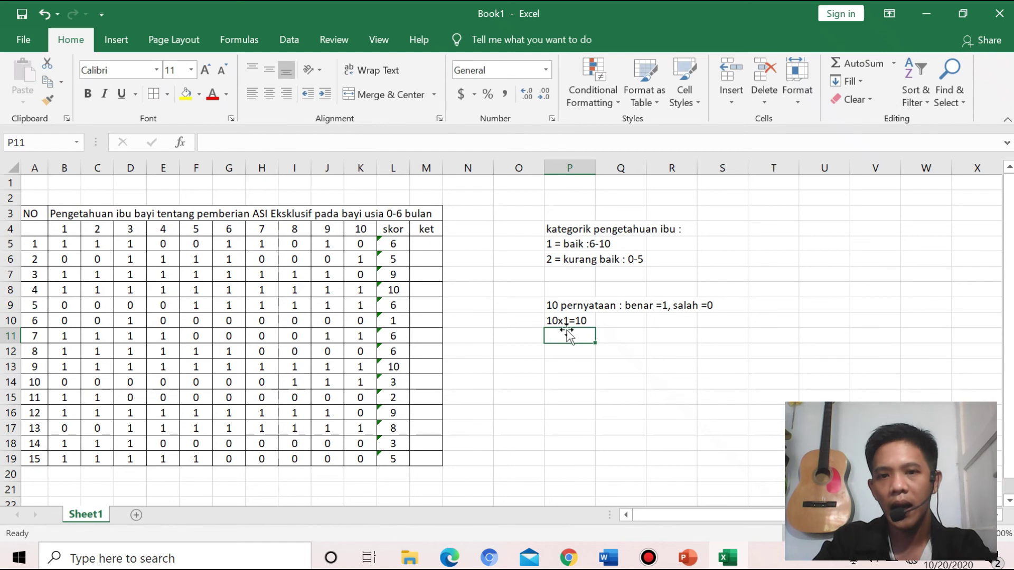
Enter the minimum score calculation "10x0=0" in P11, based on ten statements scored 0 when wrong
left_click(562, 306)
left_click(712, 307)
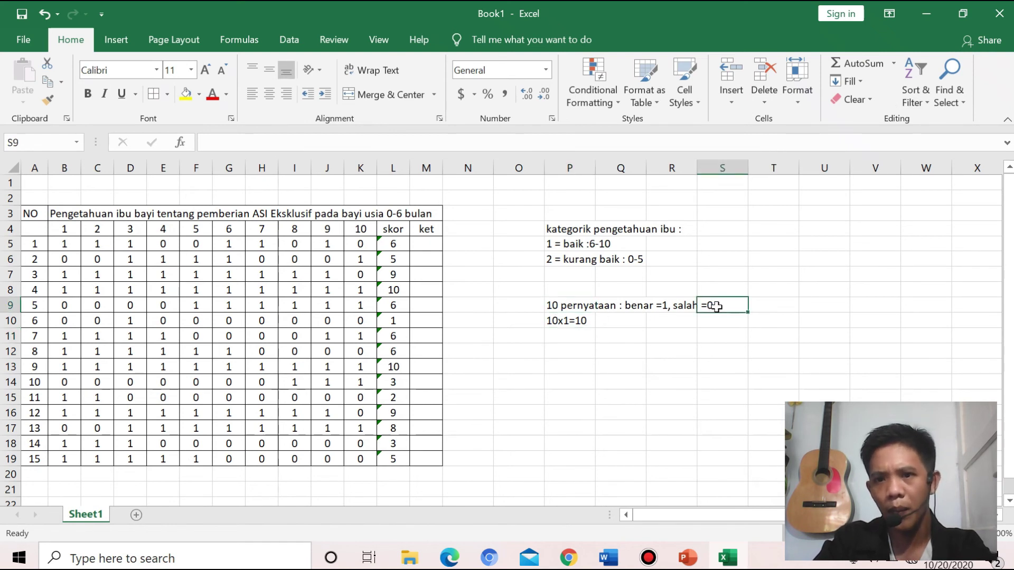
left_click(564, 338)
type("10")
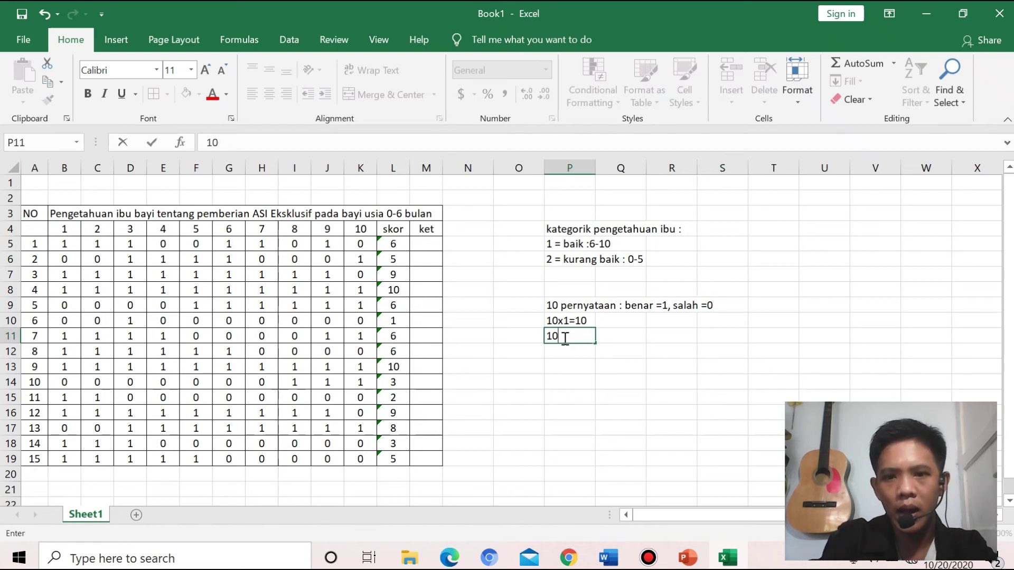
type("x0=0")
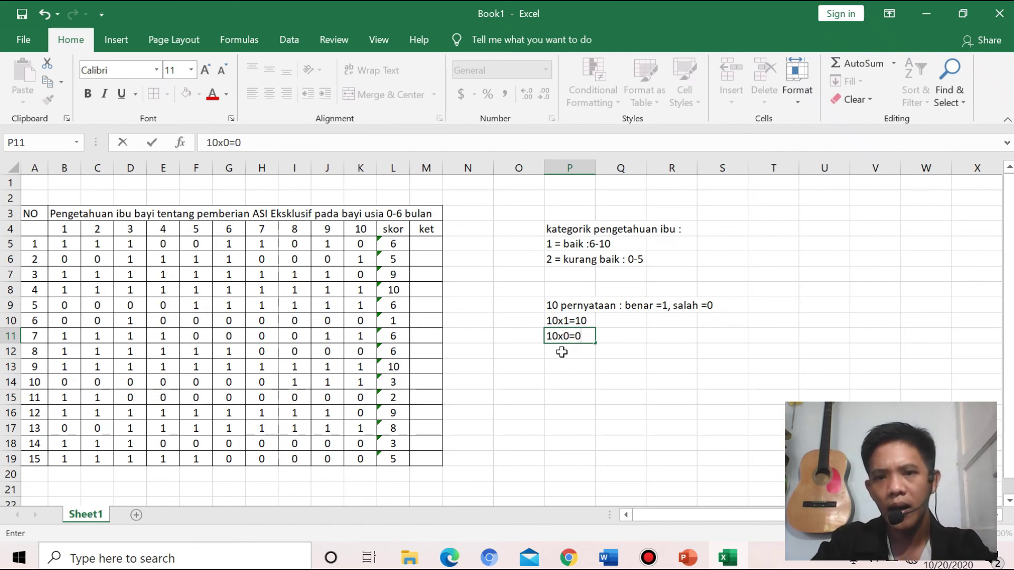
key("Return")
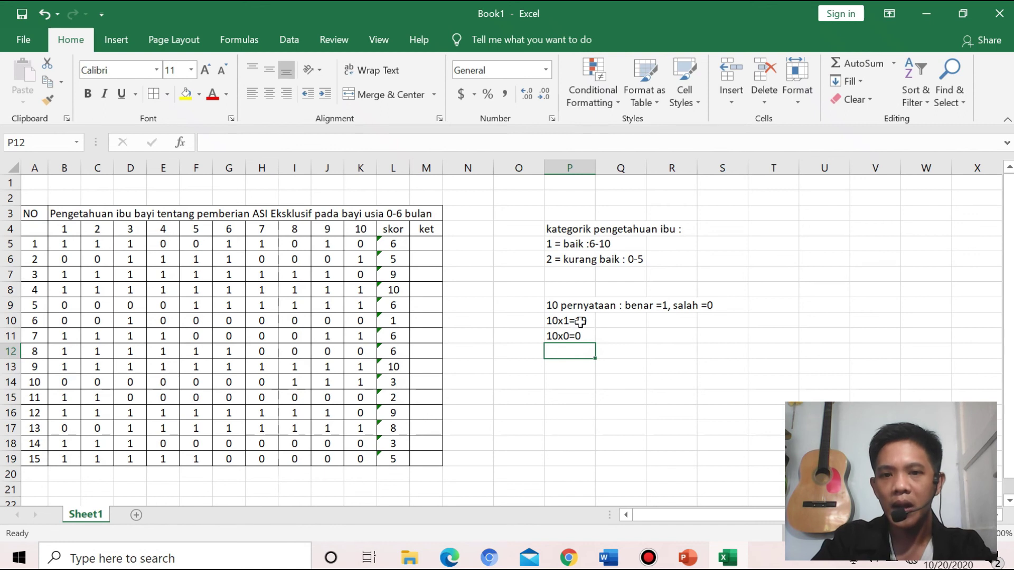
Subtract the minimum from the maximum score by writing "10-0 = 10" in P12
left_click(552, 320)
left_click(574, 338)
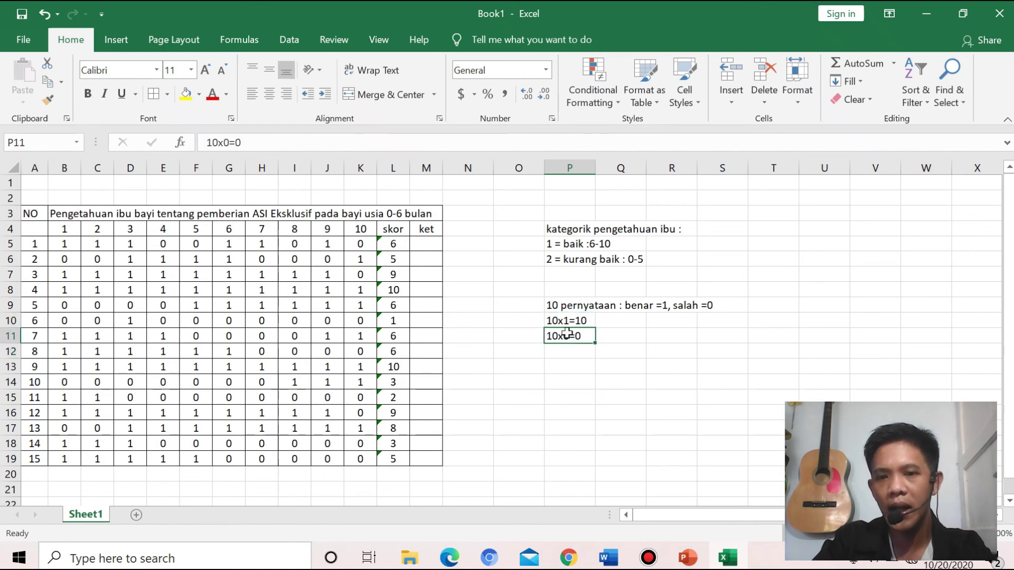
left_click(566, 356)
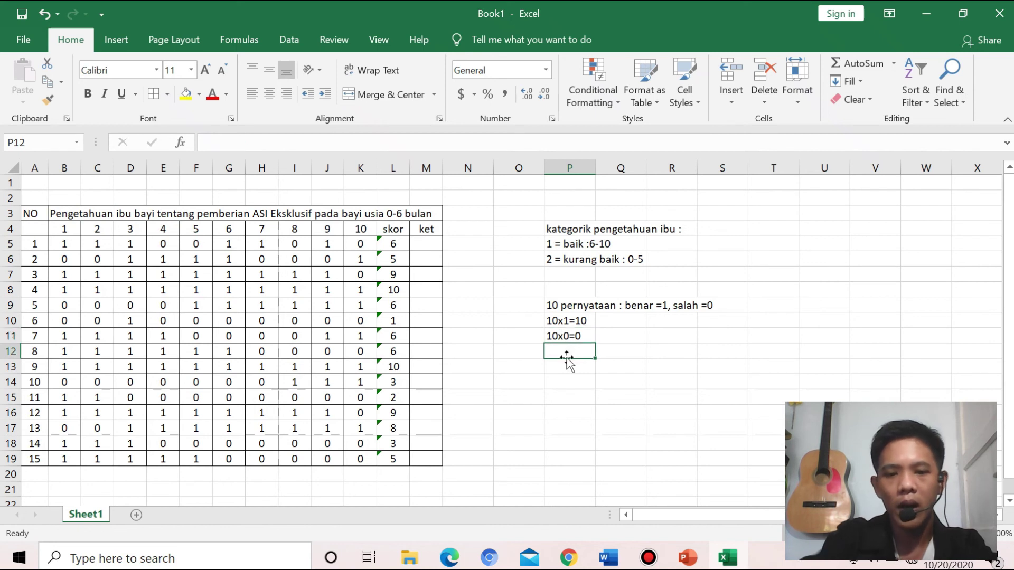
type("10-0")
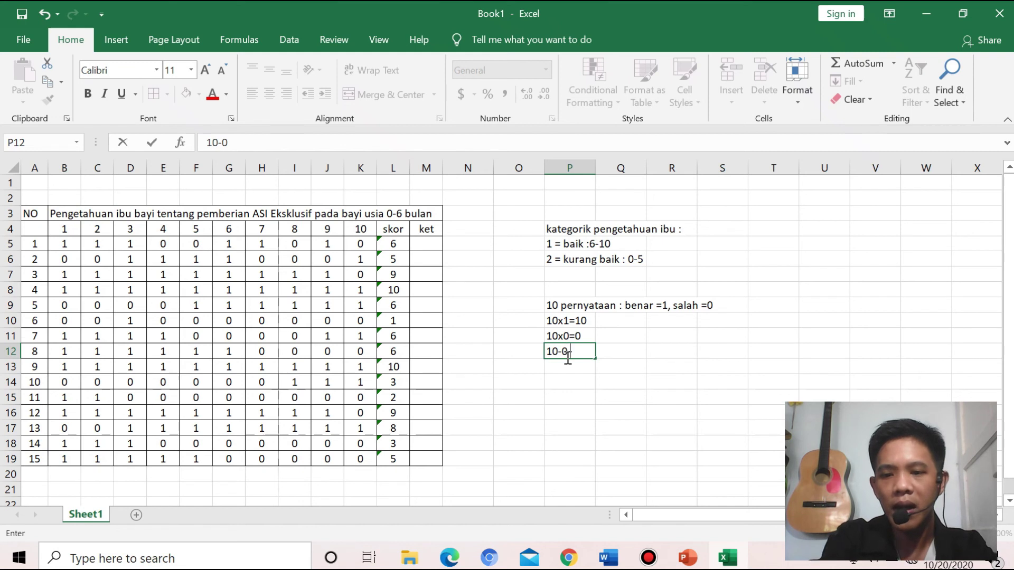
type(" = 10")
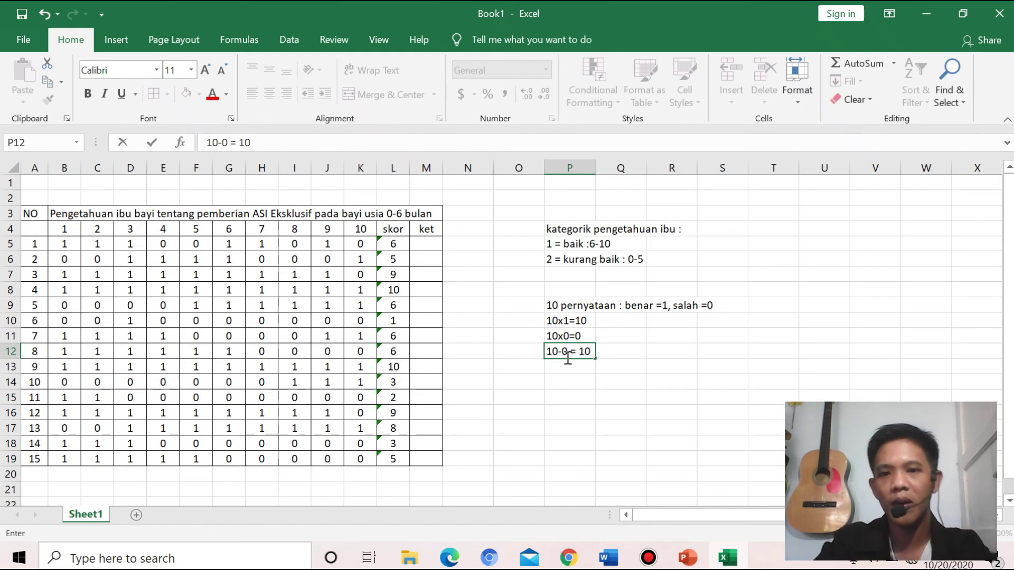
key("Return")
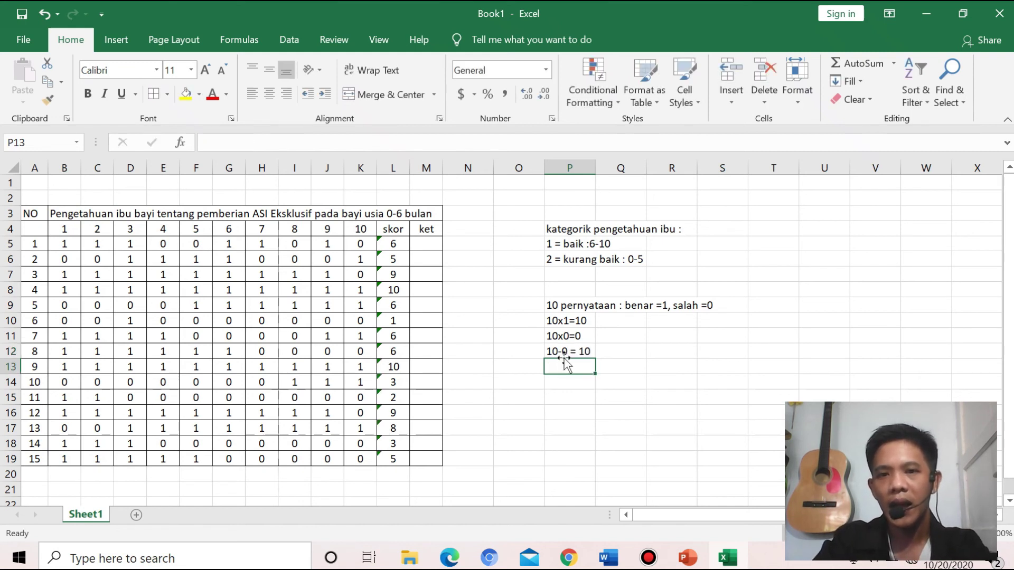
Divide the score range by the two knowledge categories, writing "10/2 = 5" in P13
left_click(589, 351)
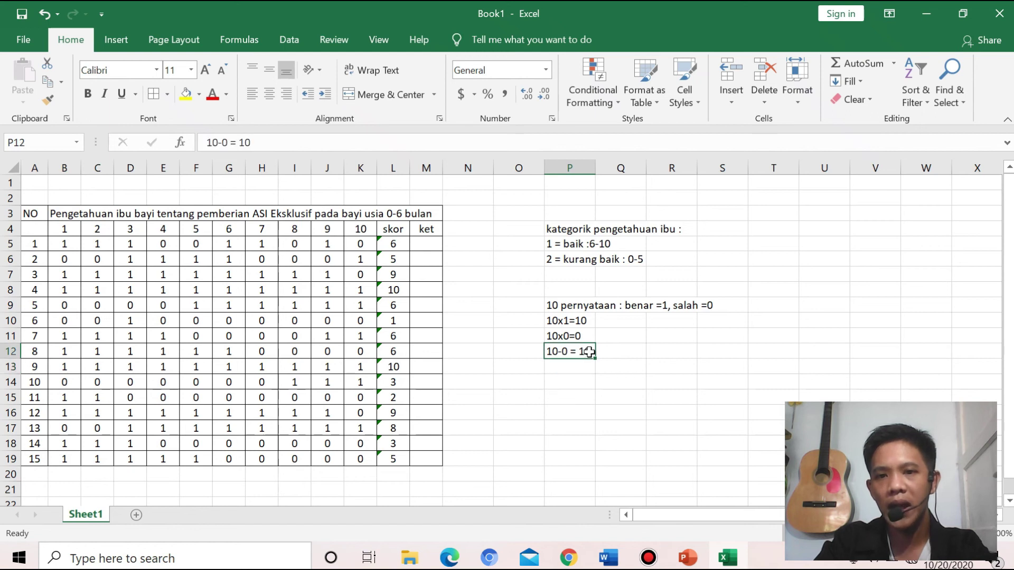
left_click_drag(560, 245, 632, 260)
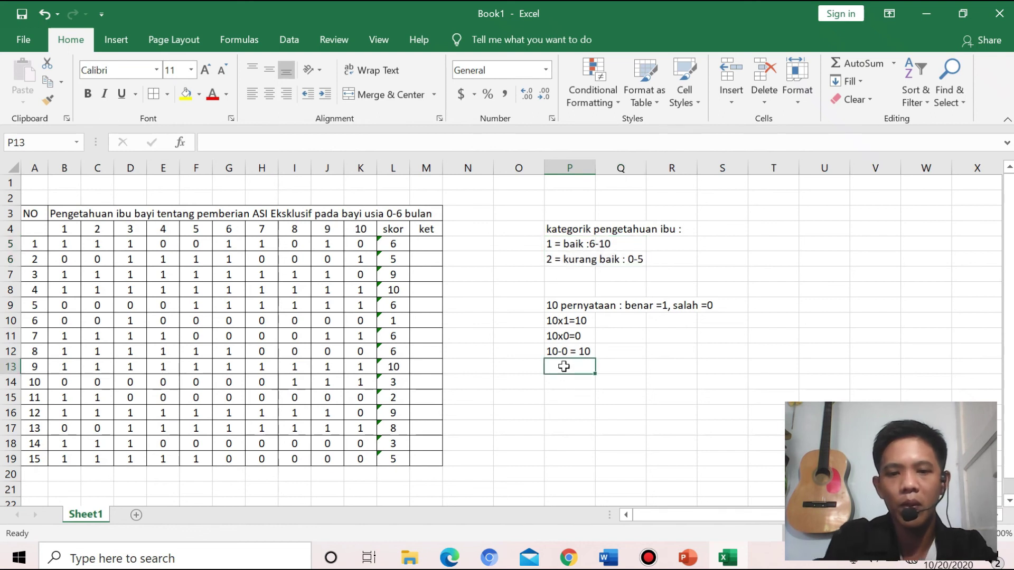
type("10/2")
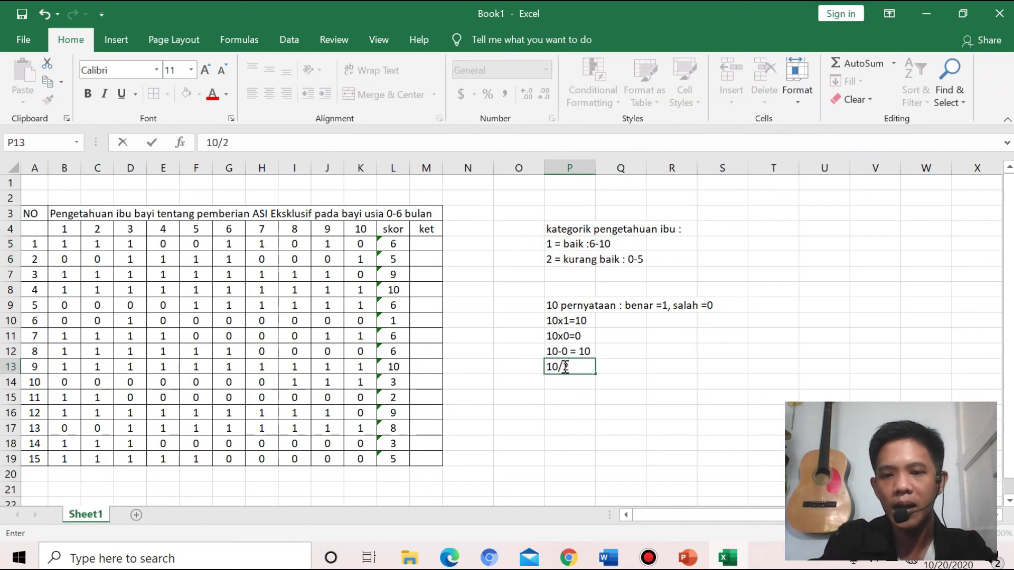
type(" = 5")
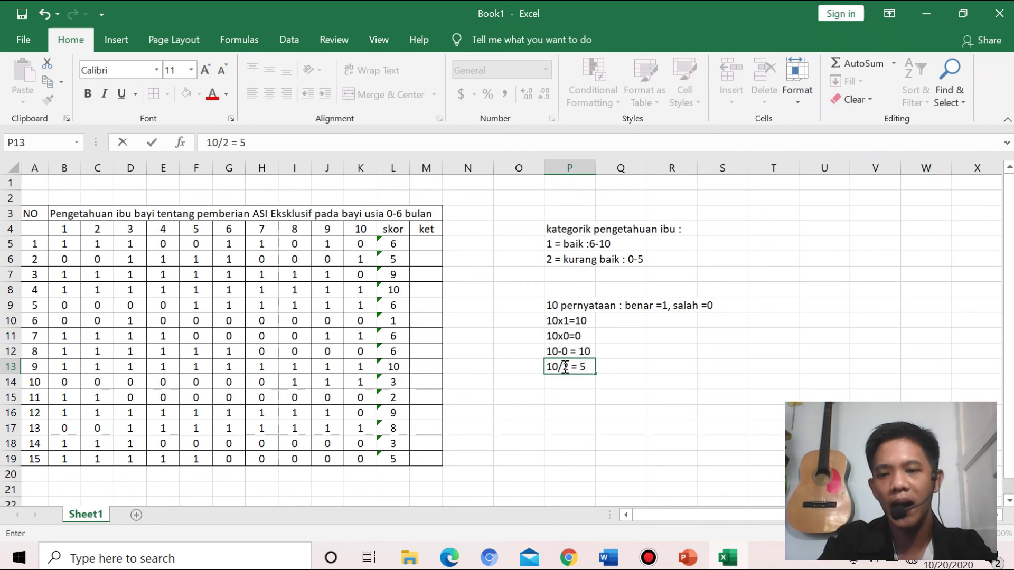
key("Return")
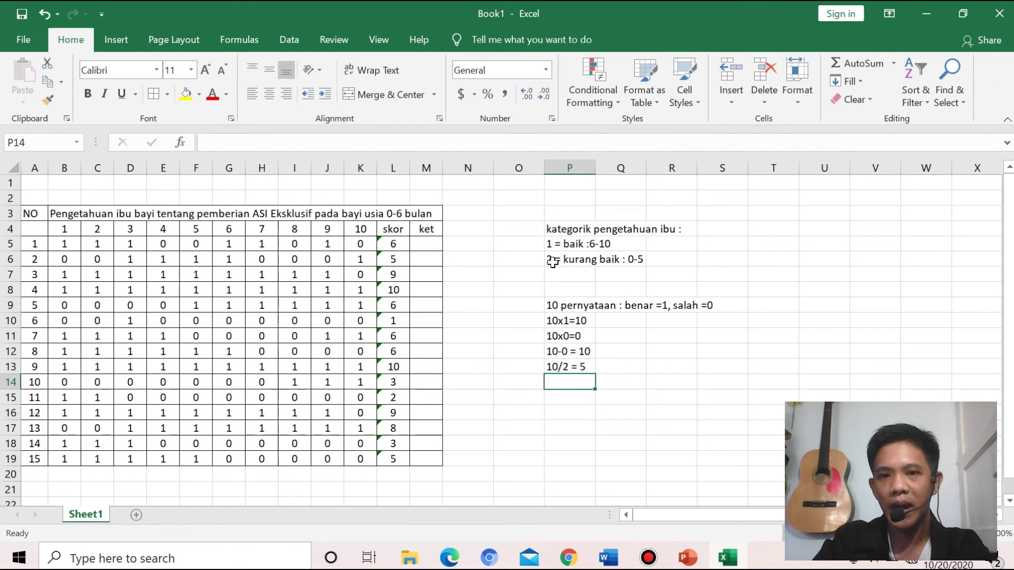
Check the kurang baik and baik score ranges in P6 and P5 against the calculation below them
left_click_drag(550, 258, 643, 259)
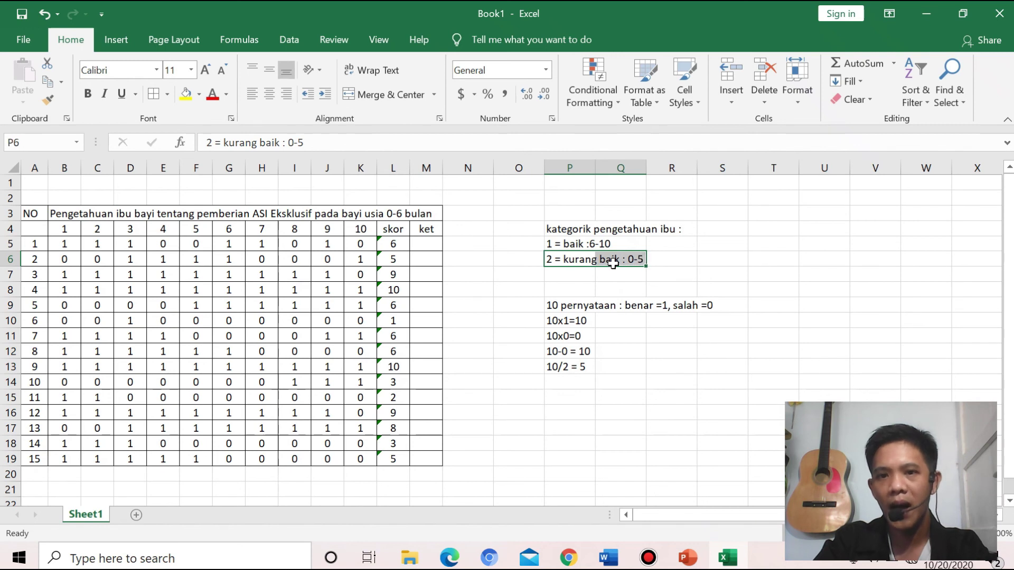
left_click_drag(548, 242, 616, 241)
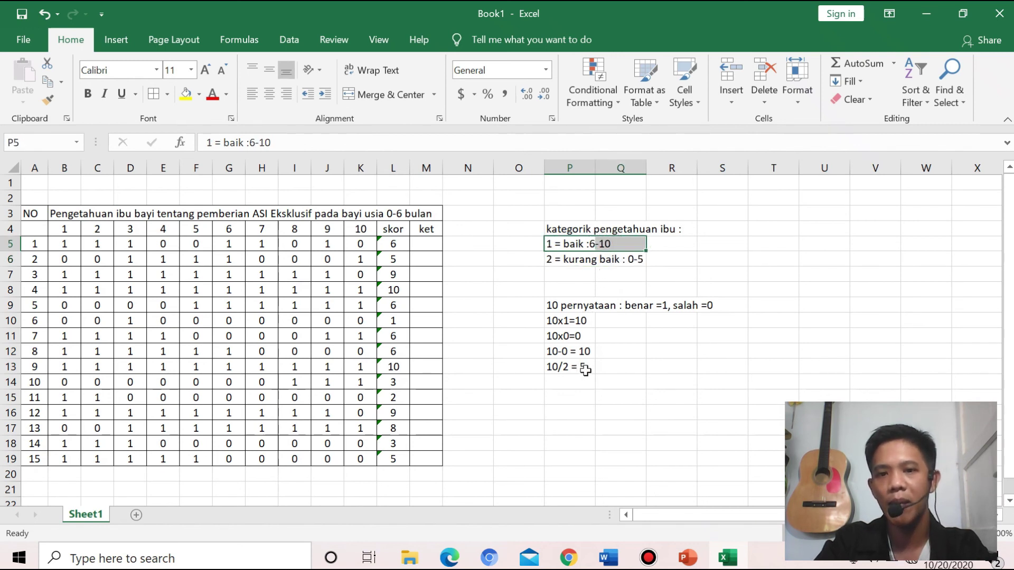
Review the baik and kurang baik score ranges in P5:P6 against the scoring calculation in P9:P13
left_click(580, 370)
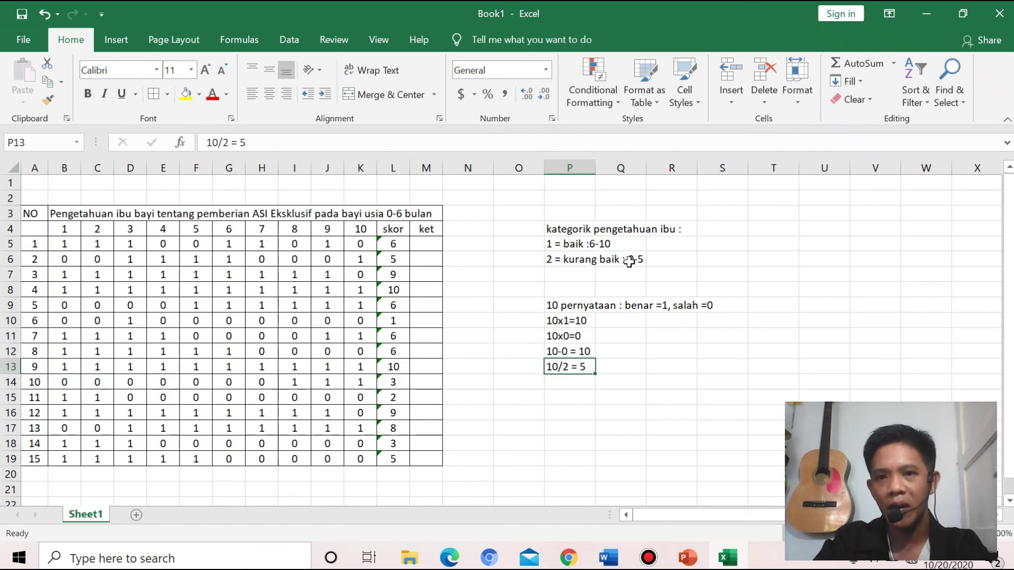
left_click(561, 243)
left_click_drag(561, 243, 632, 262)
left_click(557, 309)
left_click_drag(579, 321, 708, 367)
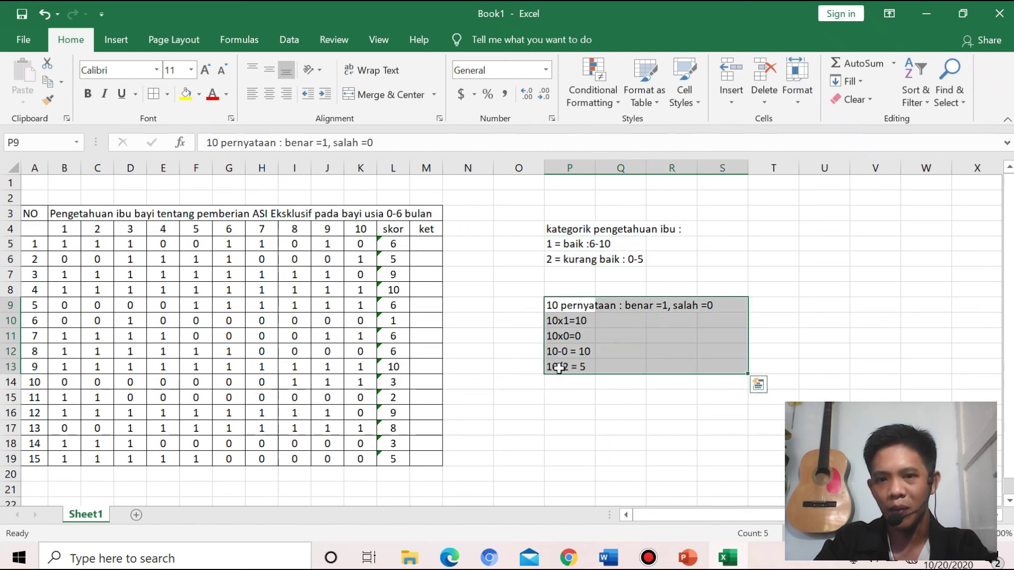
left_click(562, 368)
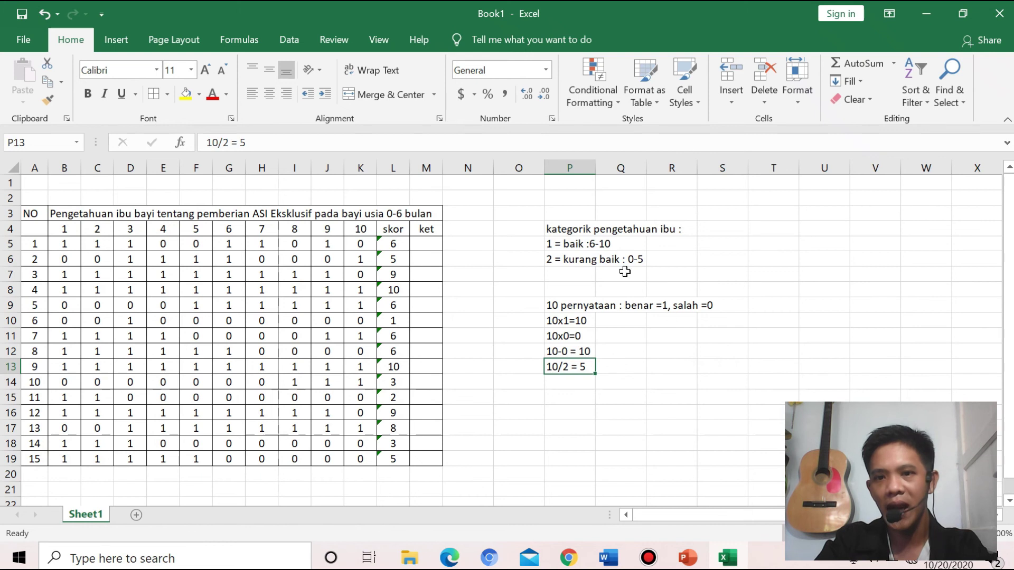
left_click(713, 306)
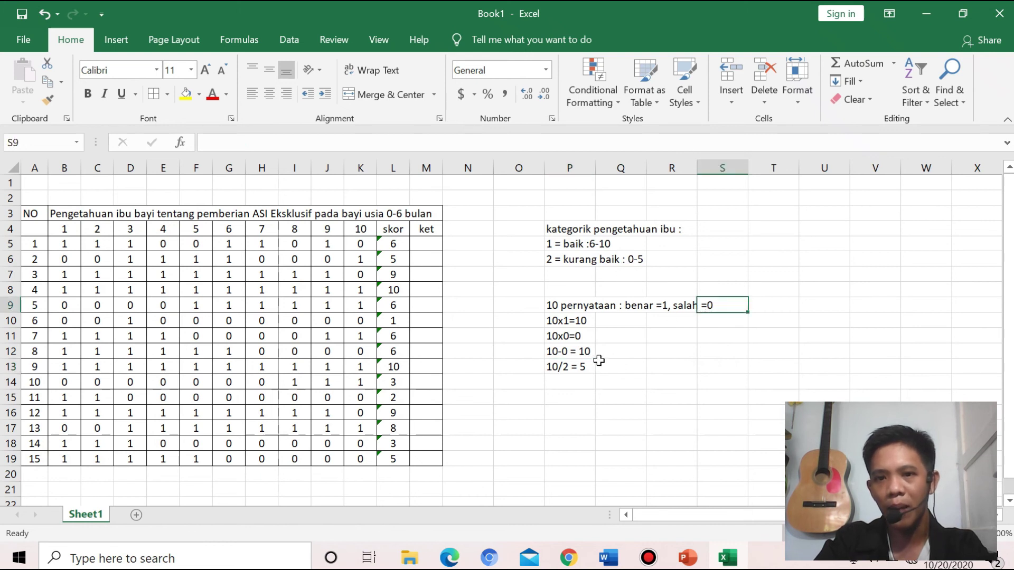
left_click(635, 260)
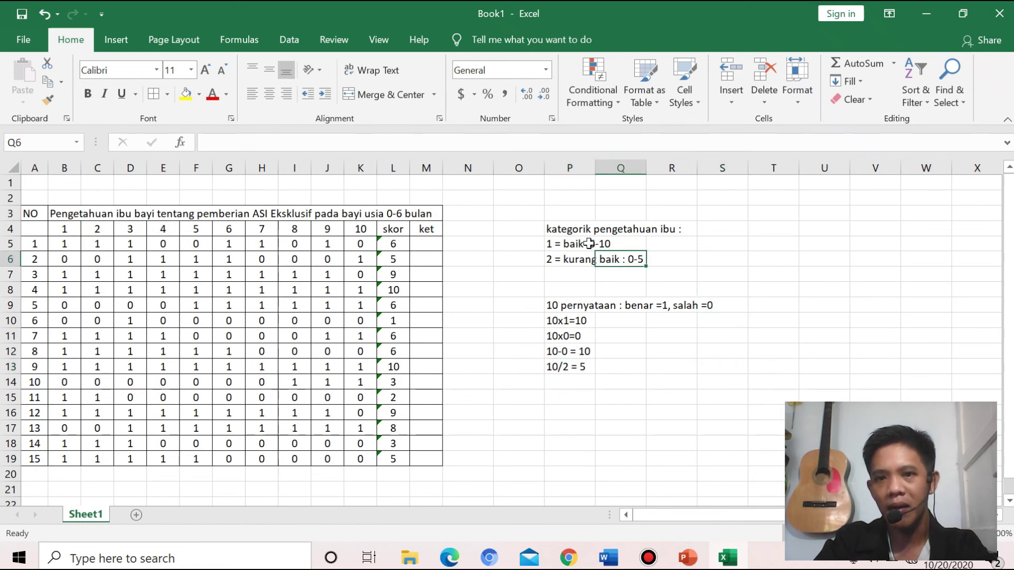
left_click(614, 243)
left_click(585, 395)
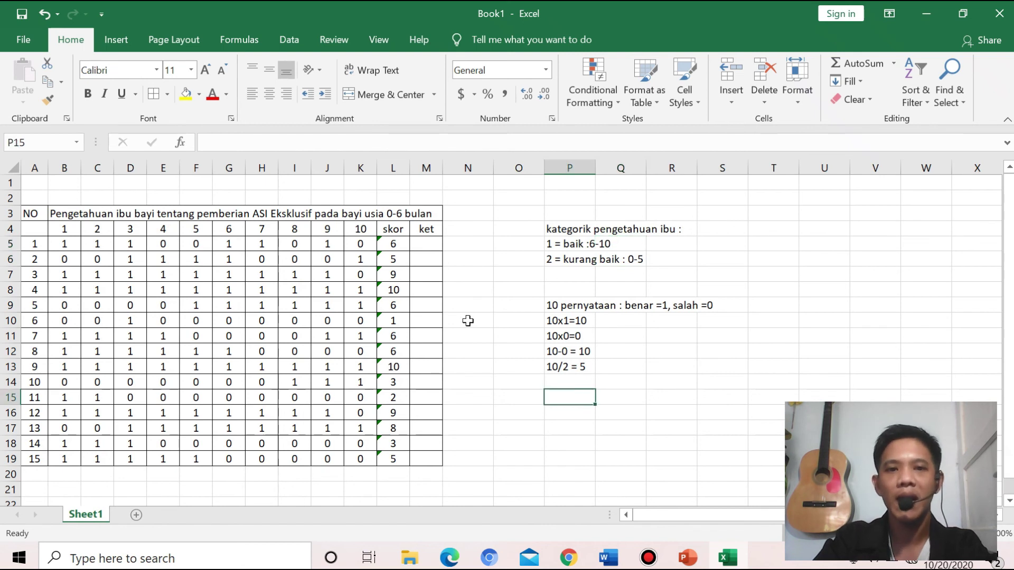
Enter category code 1 (baik) for respondent 1 in M5, based on the score and the category key
left_click(431, 245)
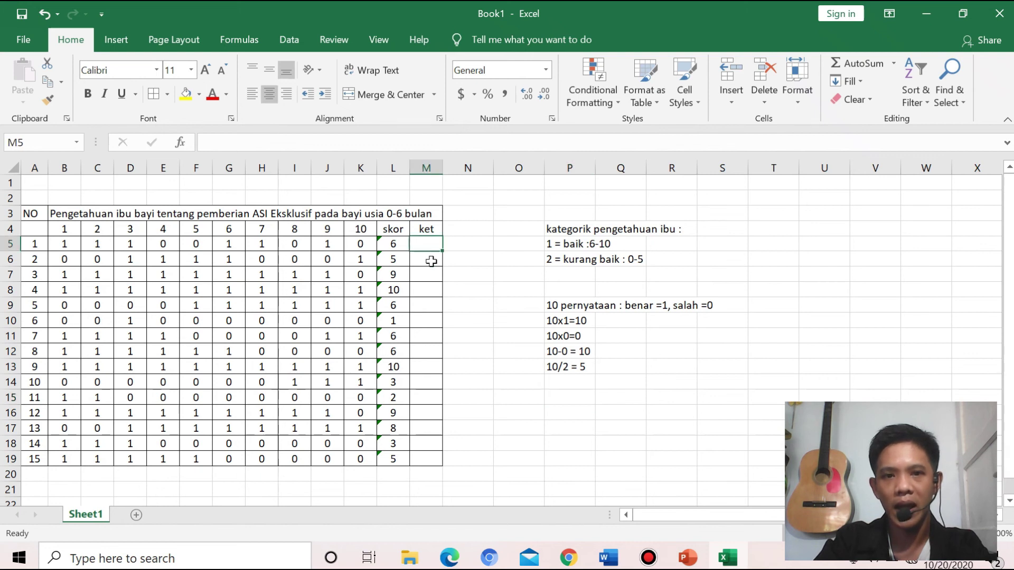
left_click(390, 243)
left_click_drag(568, 246, 640, 260)
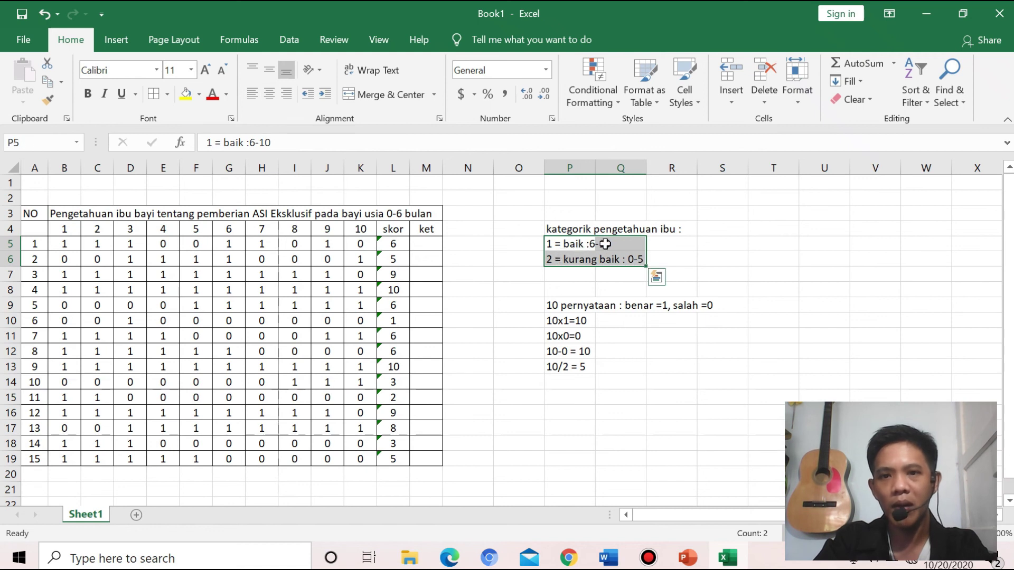
left_click(549, 245)
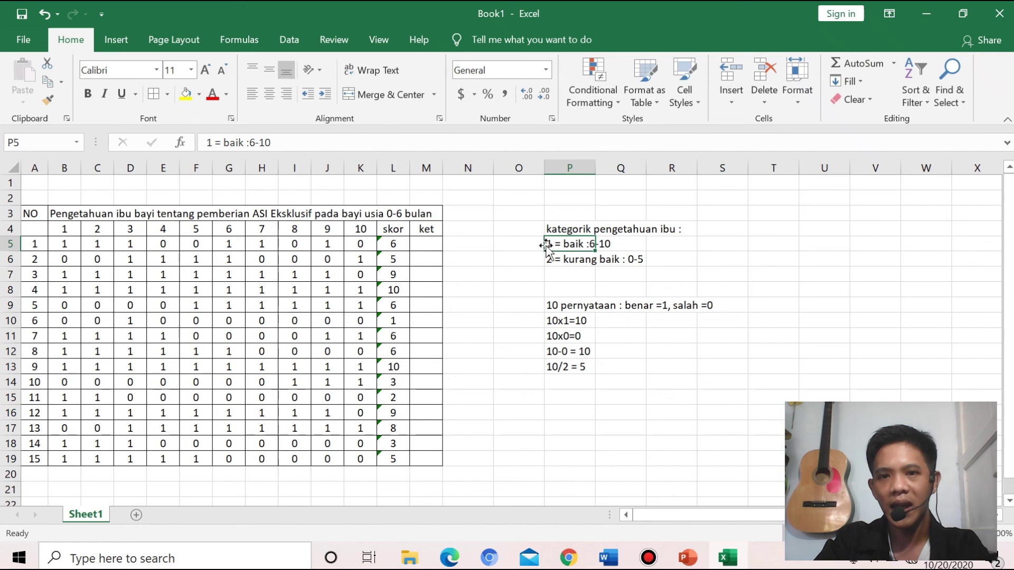
left_click(534, 244)
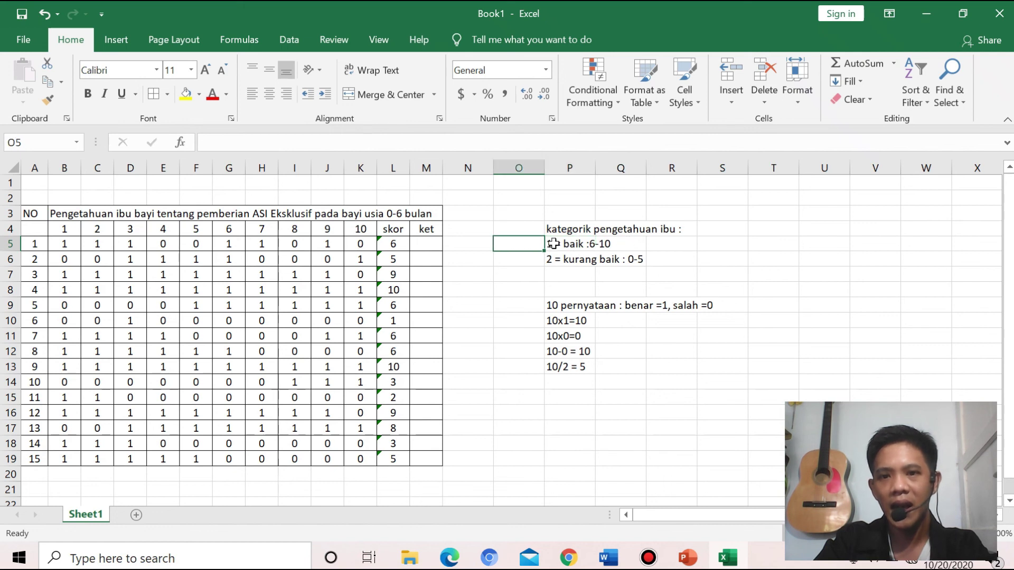
left_click_drag(549, 245, 631, 244)
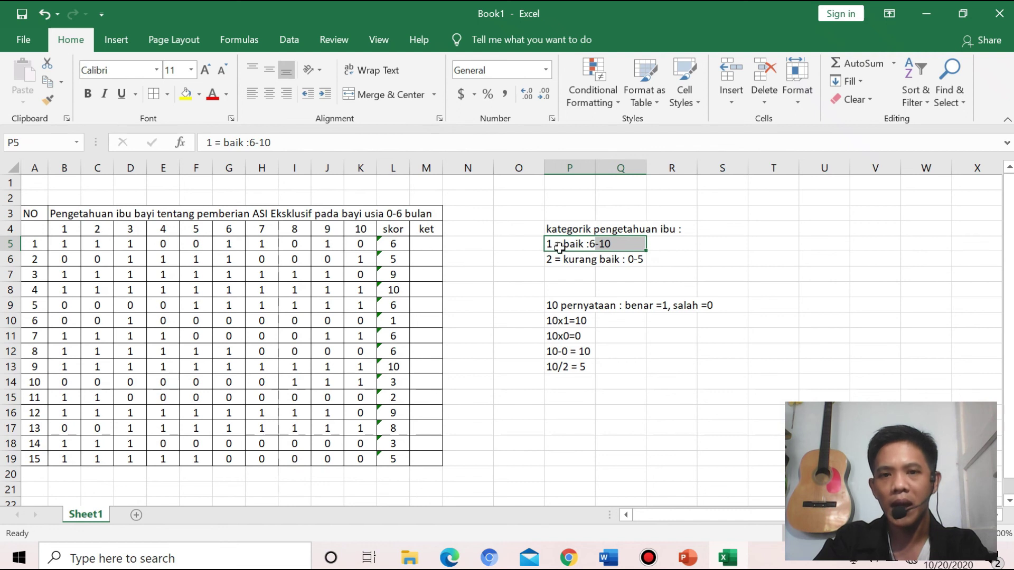
left_click(427, 246)
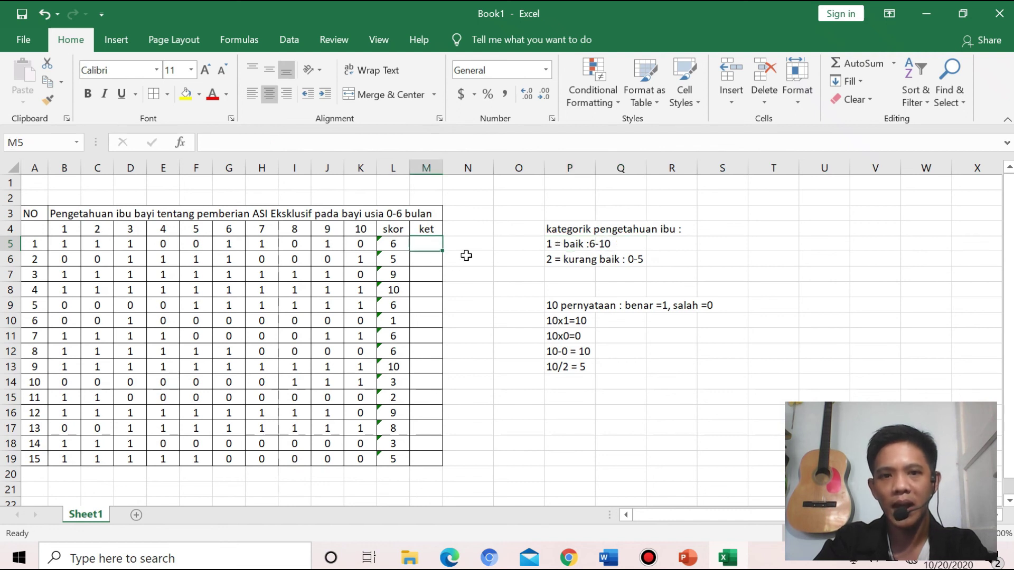
type("1")
key("Return")
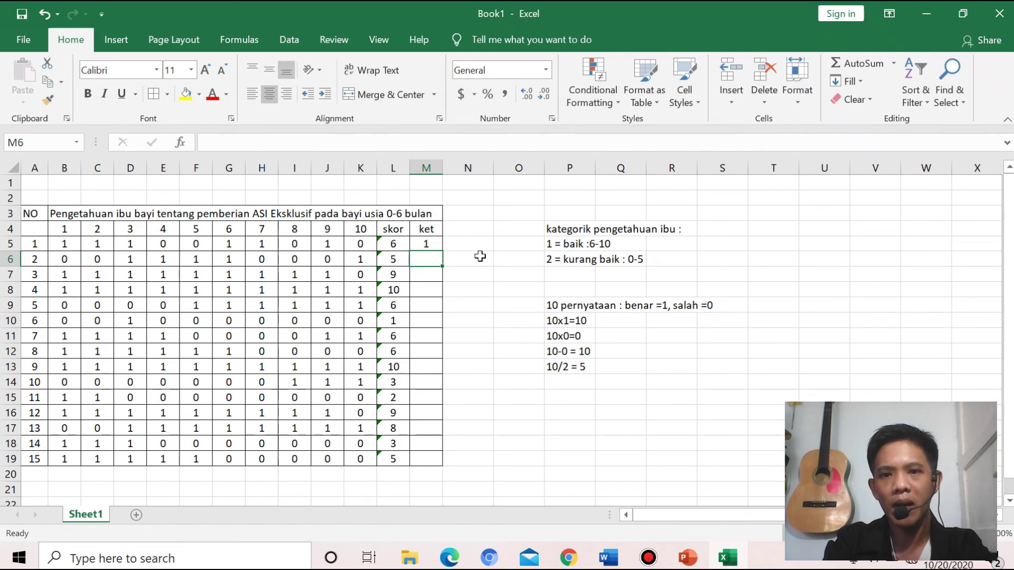
Enter category code 2 (kurang baik) for respondent 2 in M6, following the key in P6
left_click_drag(547, 259, 631, 262)
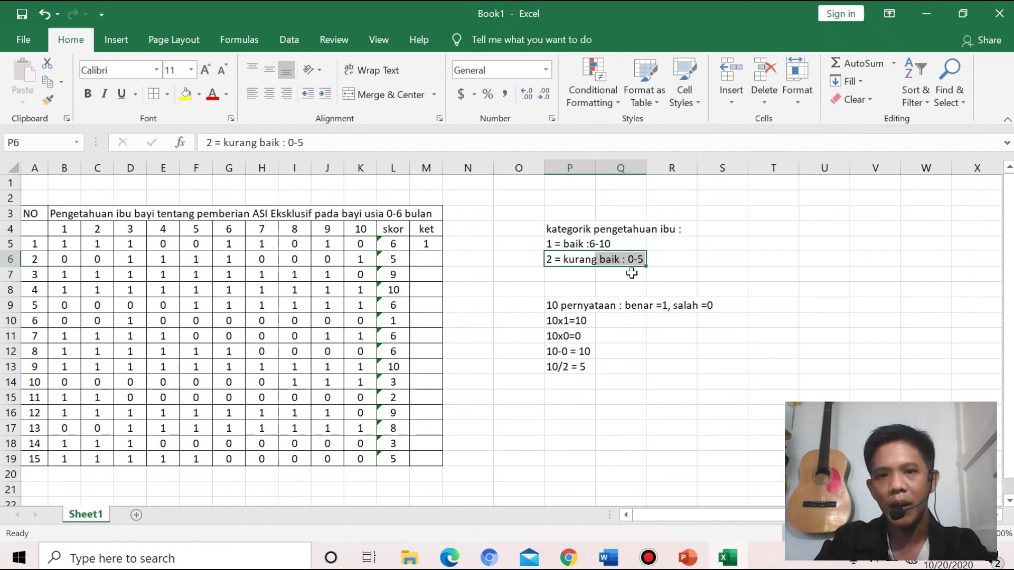
left_click(428, 260)
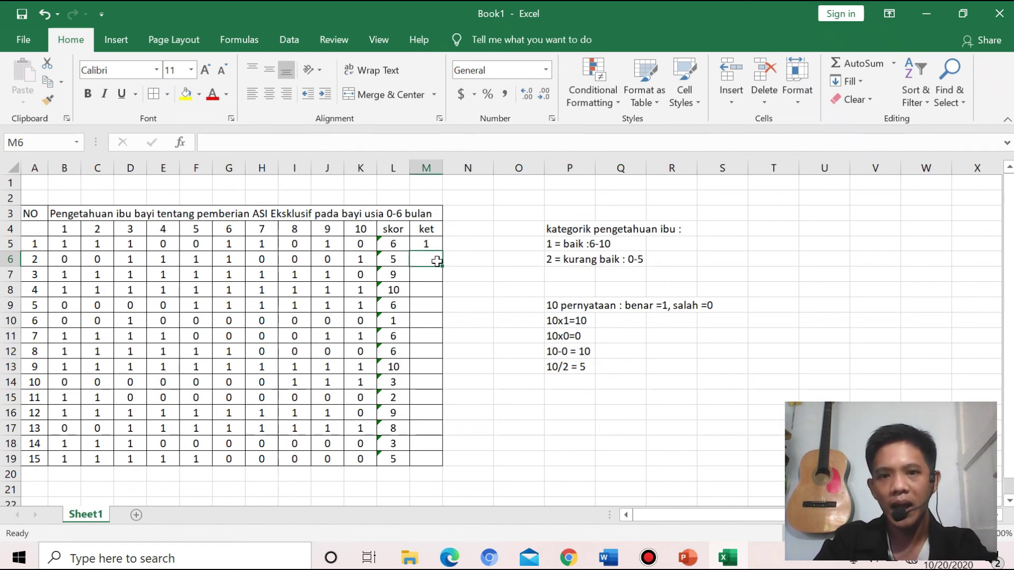
left_click(548, 259)
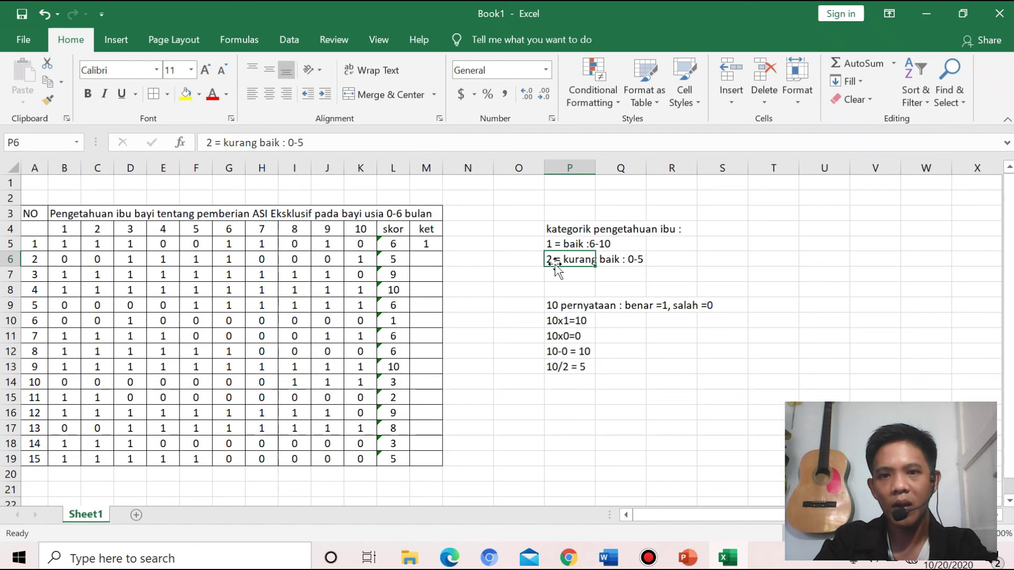
left_click(428, 255)
type("2")
key("Return")
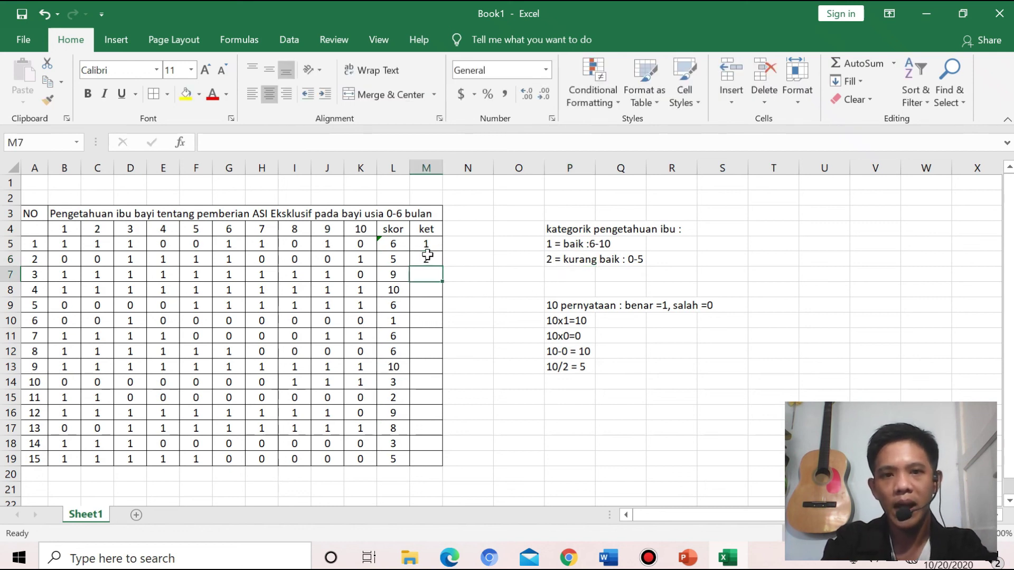
Fill the ket cells M7 to M9 with category code 1 for respondents 3 to 5
type("1")
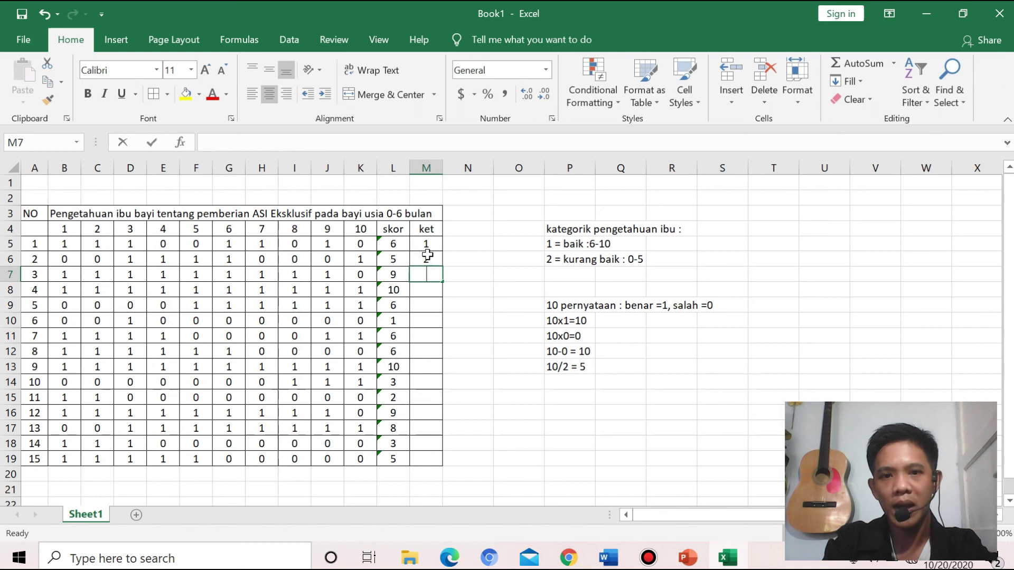
key("Return")
type("1")
key("Return")
type("1")
key("Return")
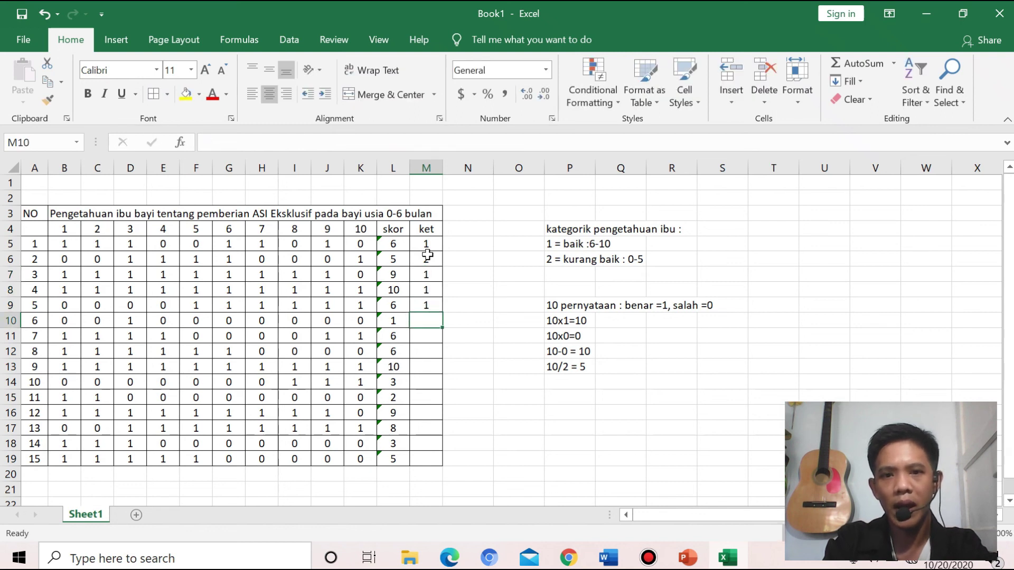
Categorise respondent 6 as kurang baik by entering code 2 in M10
left_click_drag(548, 260, 621, 263)
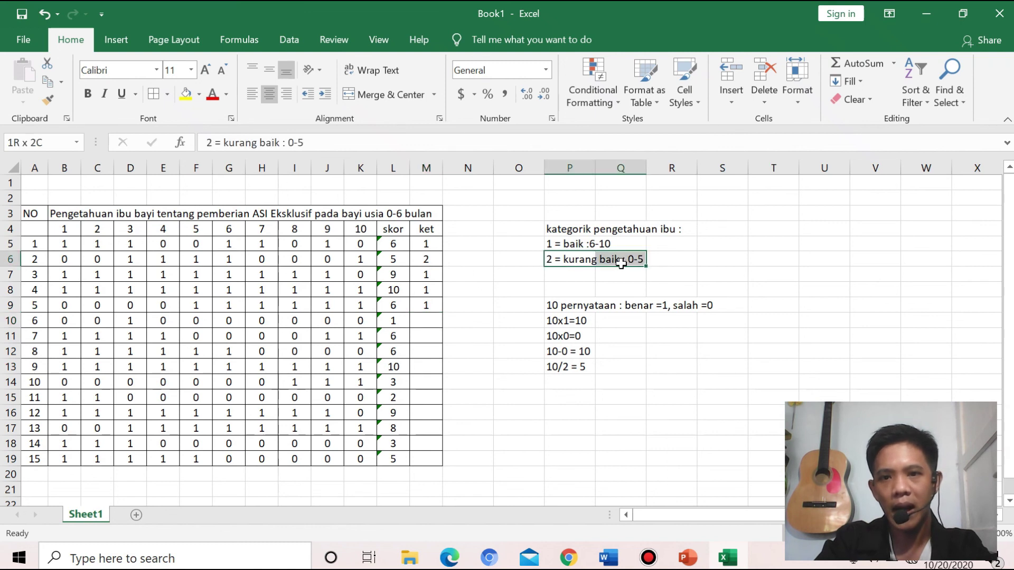
left_click(429, 321)
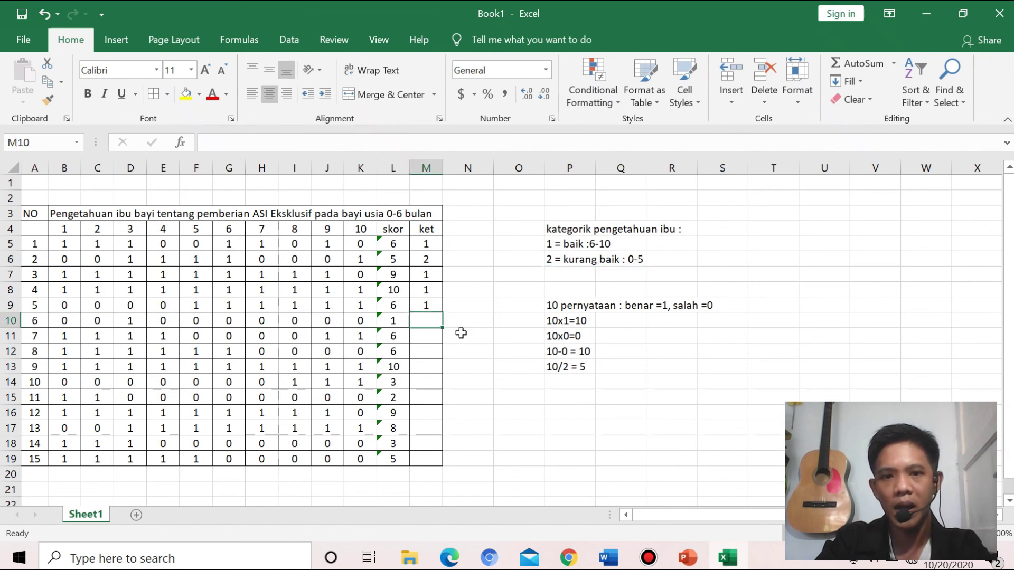
type("2")
key("Return")
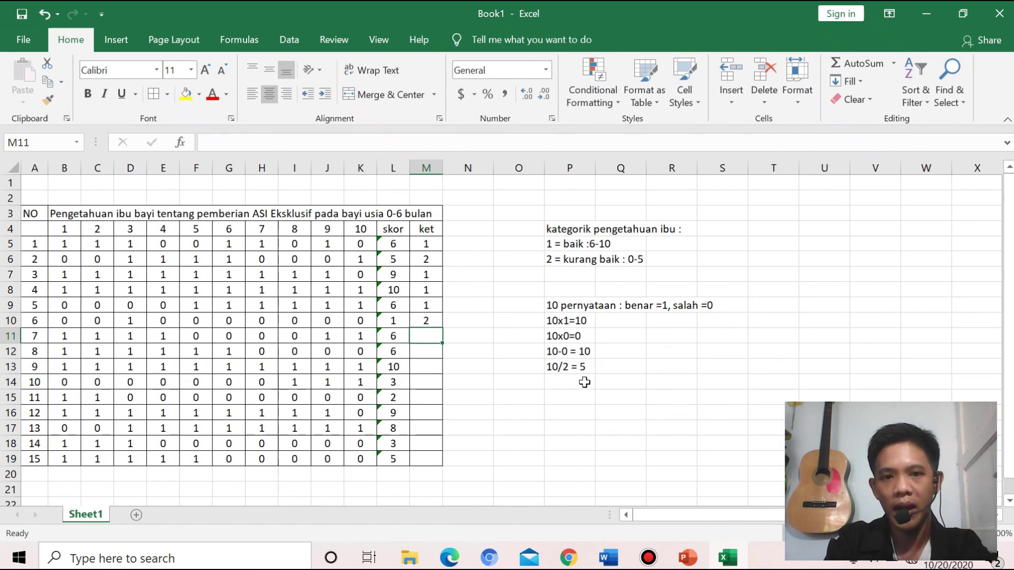
Enter category code 1 for respondents 7, 8 and 9 in M11 to M13
type("1")
key("Return")
type("1")
key("Return")
type("1")
key("Return")
Enter category code 2 for respondents 10 and 11 in M14 and M15
type("2")
key("Return")
type("2")
key("ctrl+Return")
key("Return")
Enter category code 1 for respondents 12 and 13 in M16 and M17
type("1")
key("Return")
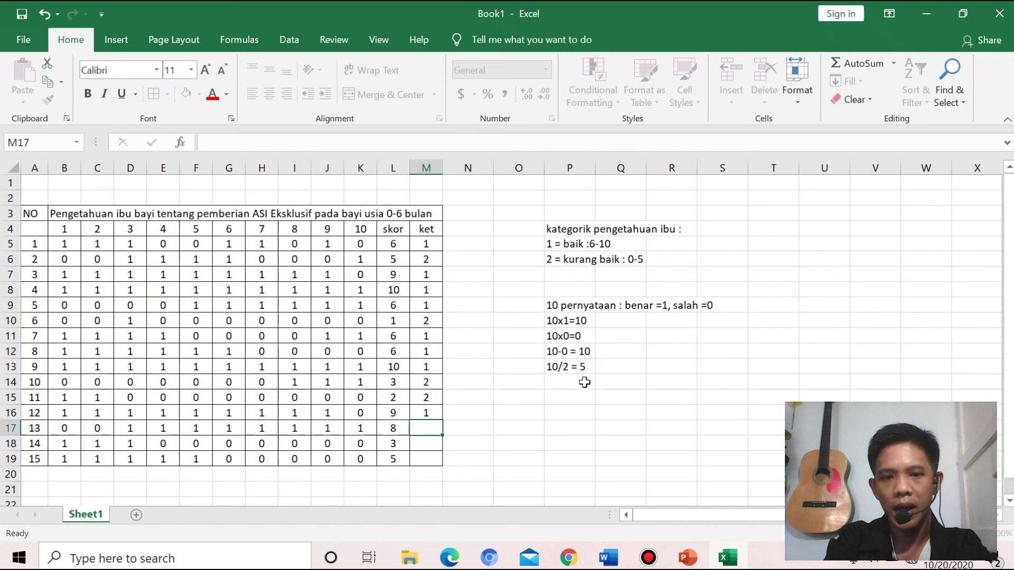
type("1")
key("Return")
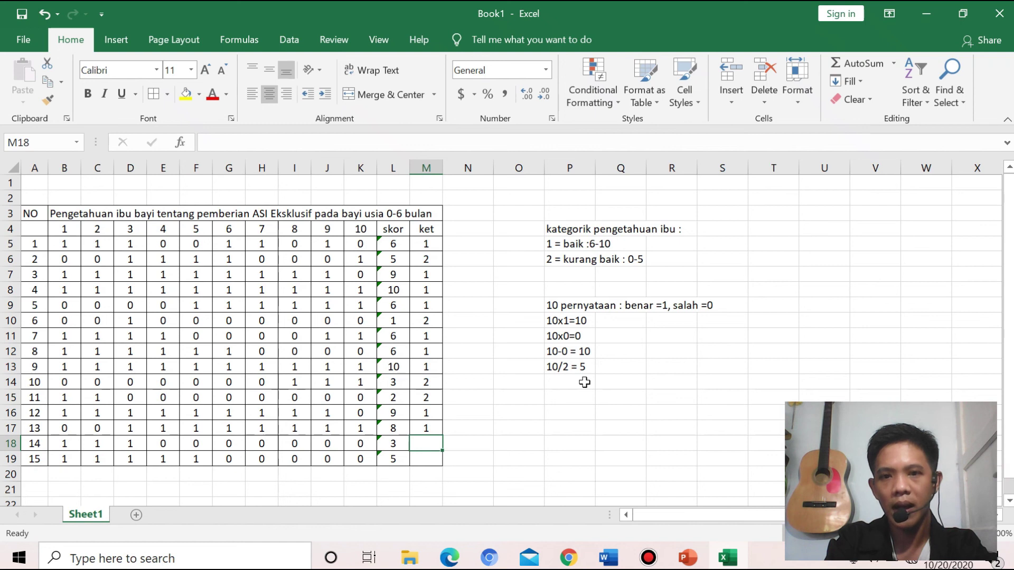
Enter category code 2 for respondents 14 and 15 in M18 and M19, and review the ket codes against the category key
type("2")
key("Return")
type("2")
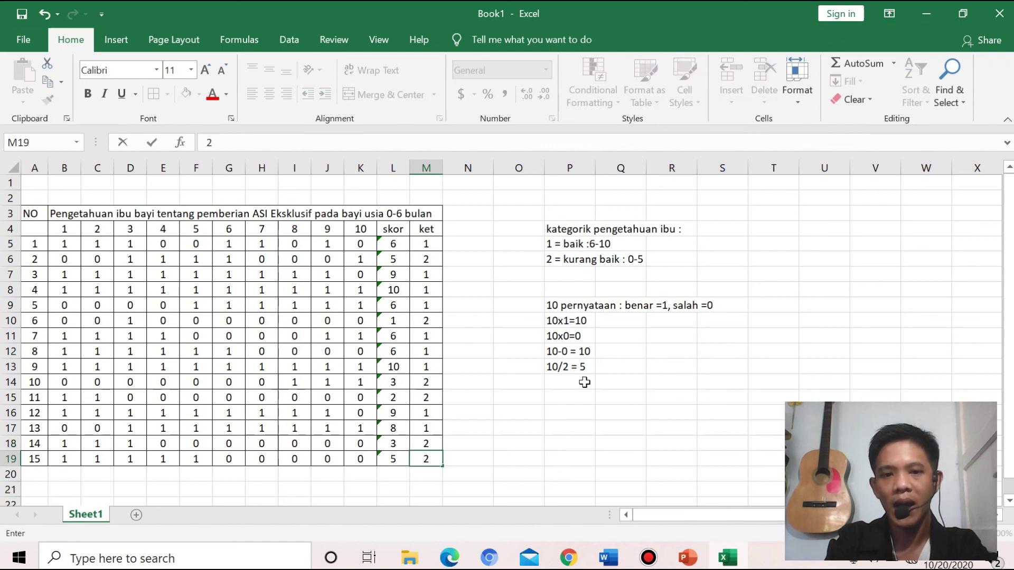
left_click(428, 242)
left_click_drag(427, 242, 434, 460)
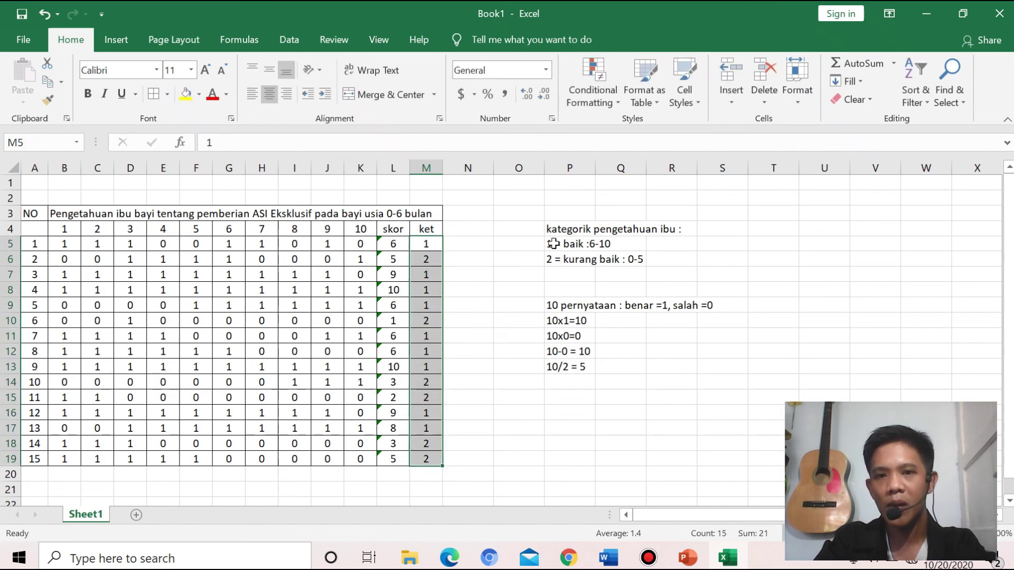
left_click_drag(549, 242, 640, 258)
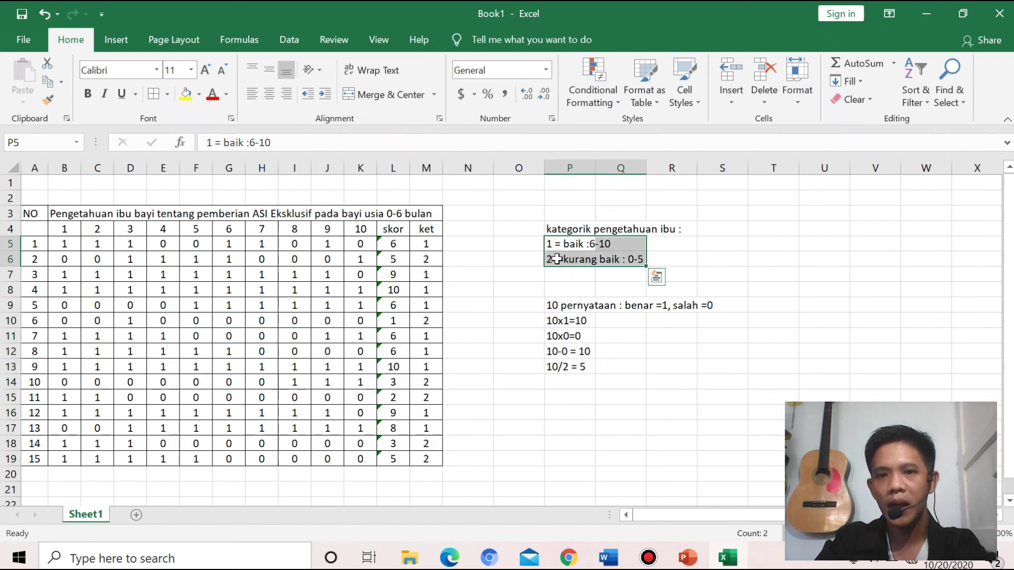
left_click(550, 245)
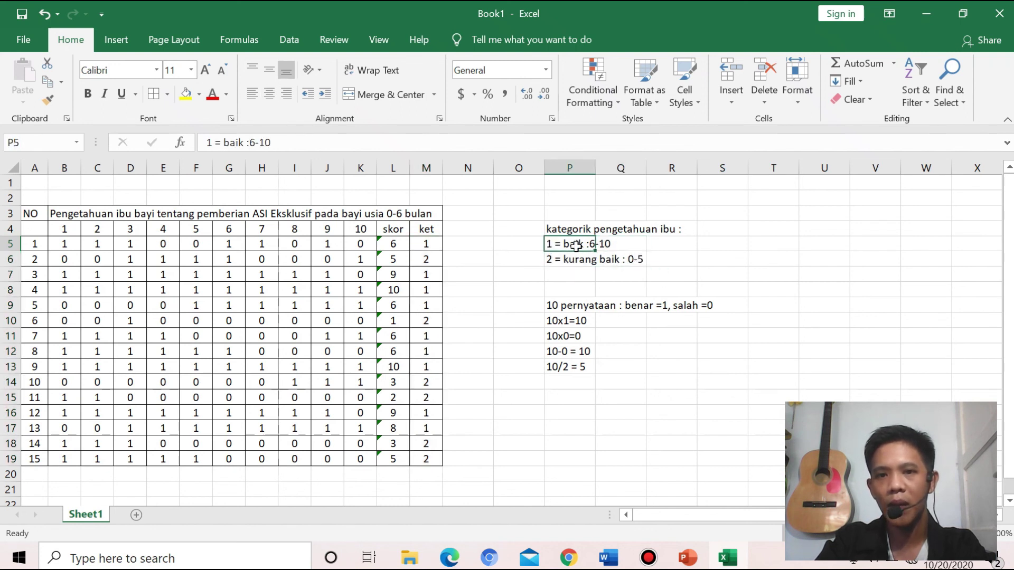
left_click(552, 262)
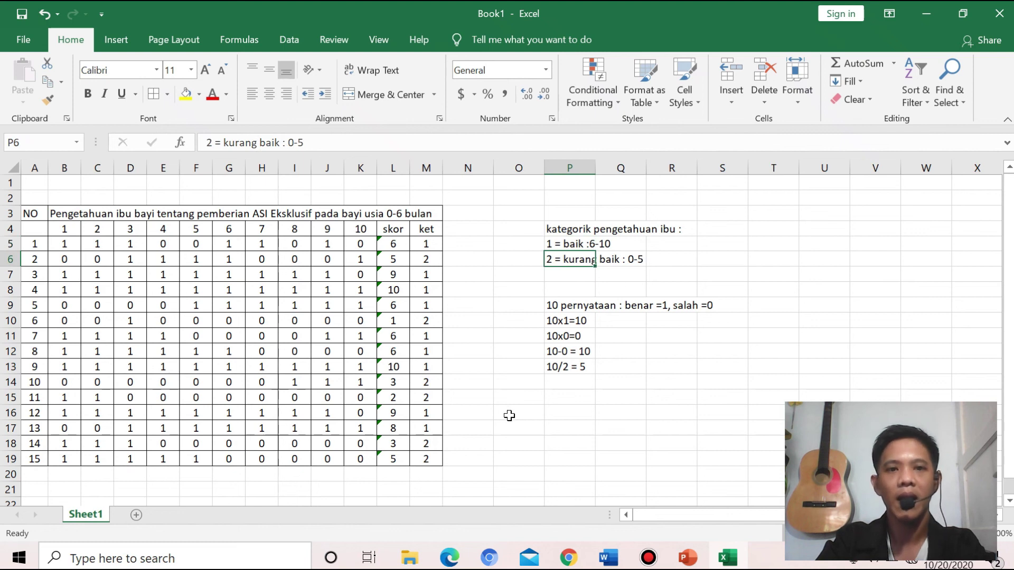
Merge and center A2:M2 above the table and enter the title "MASTER DATA PENELITIAN"
left_click_drag(32, 199, 427, 201)
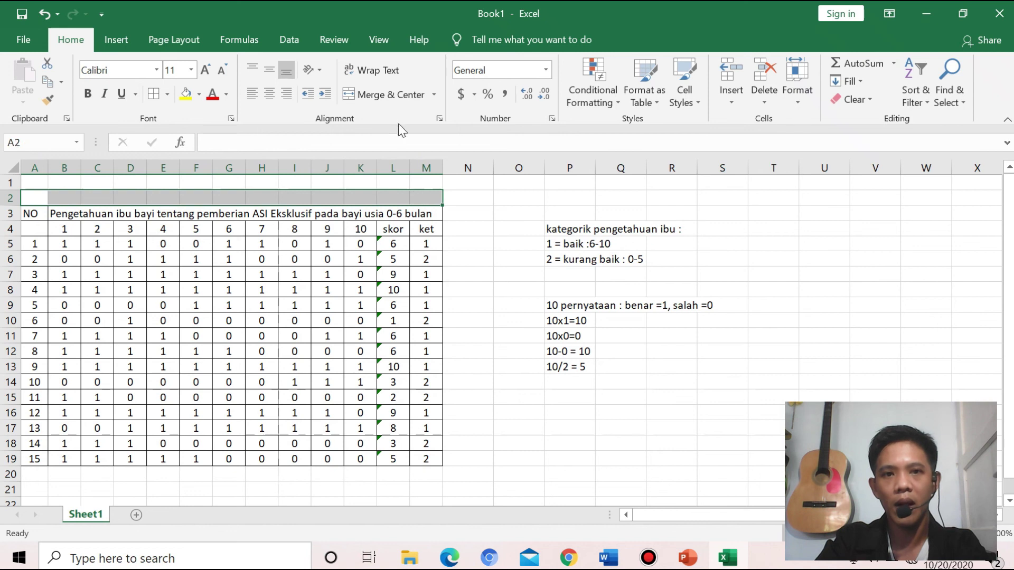
left_click(394, 96)
type("M")
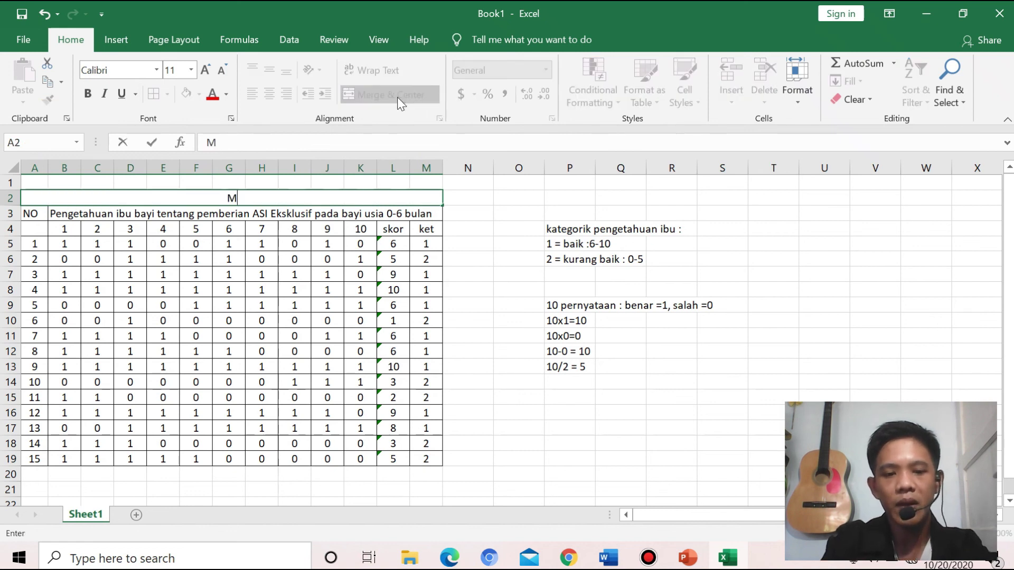
type("ASTER DAT")
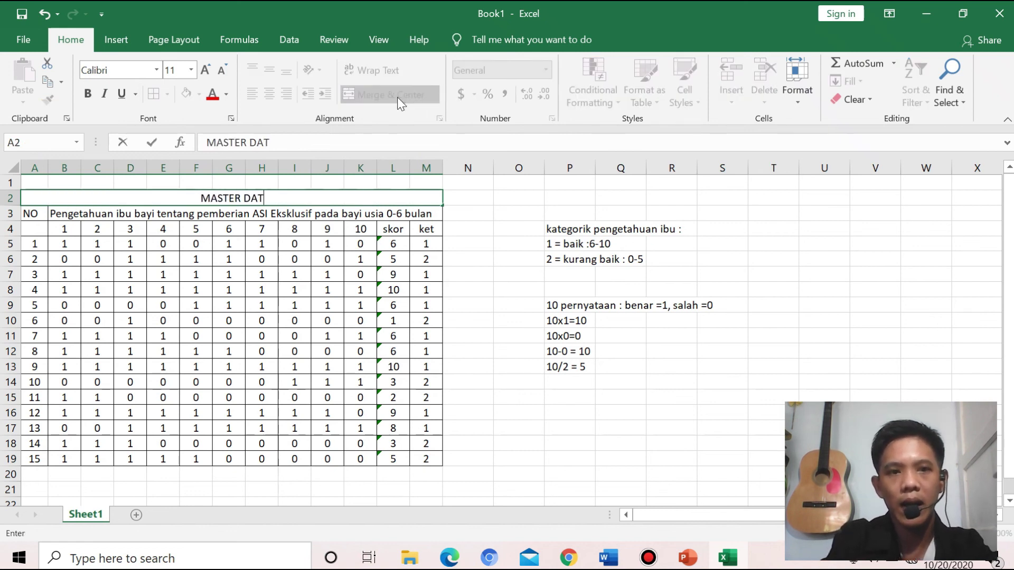
type("A PENELITIAN")
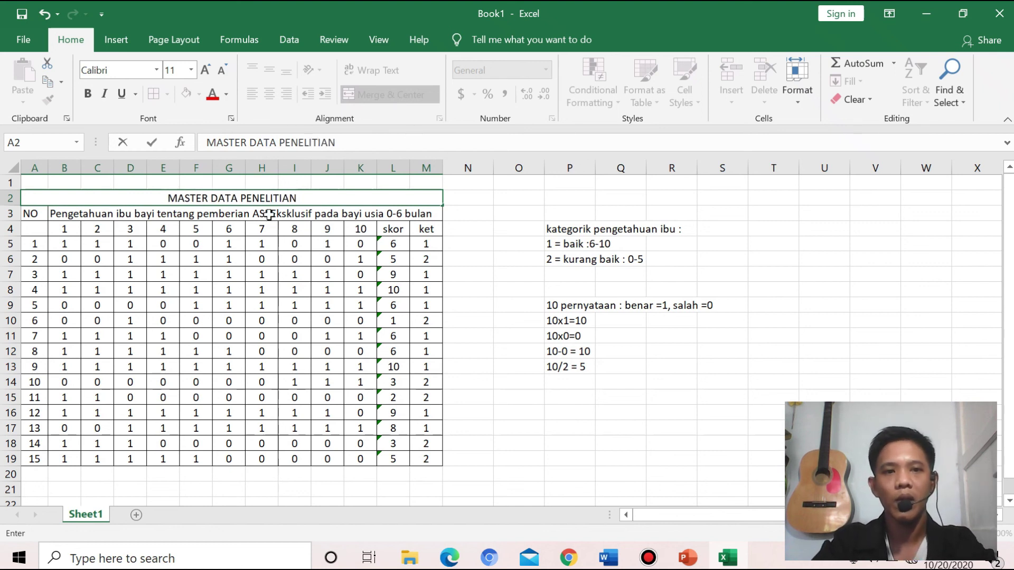
left_click(167, 214)
Make the table title in row 2 bold
left_click(177, 198)
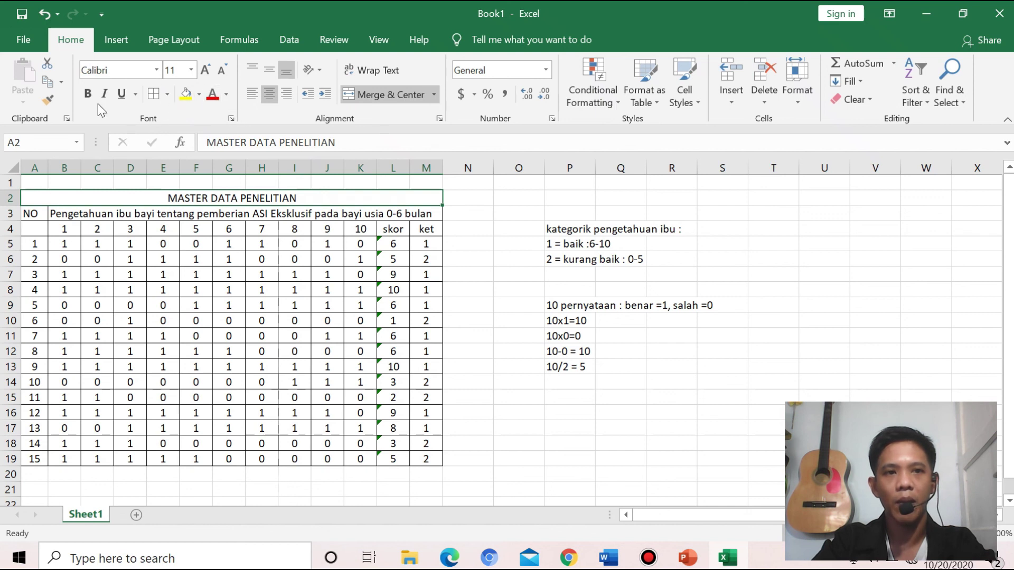
left_click(87, 92)
left_click(641, 409)
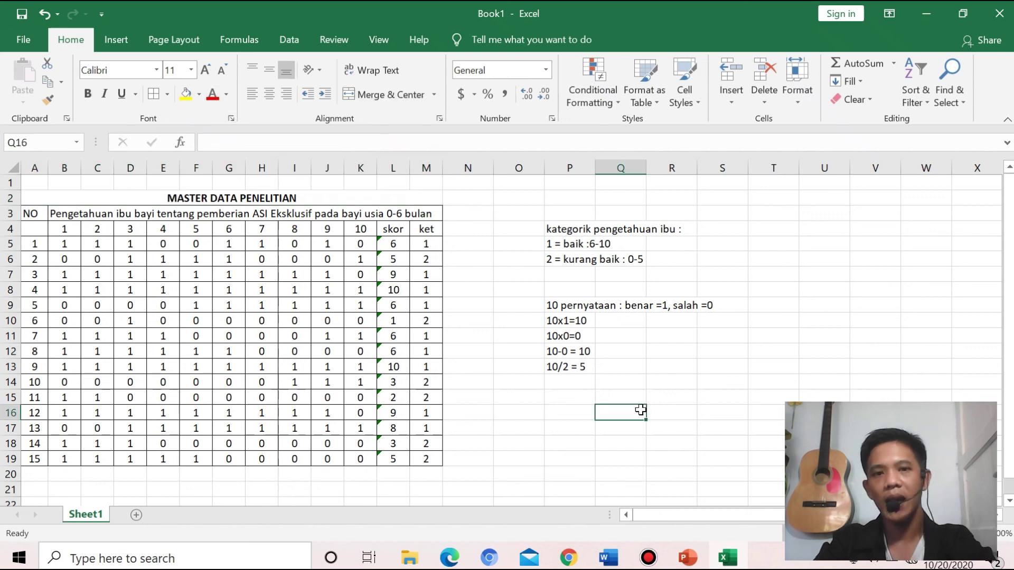